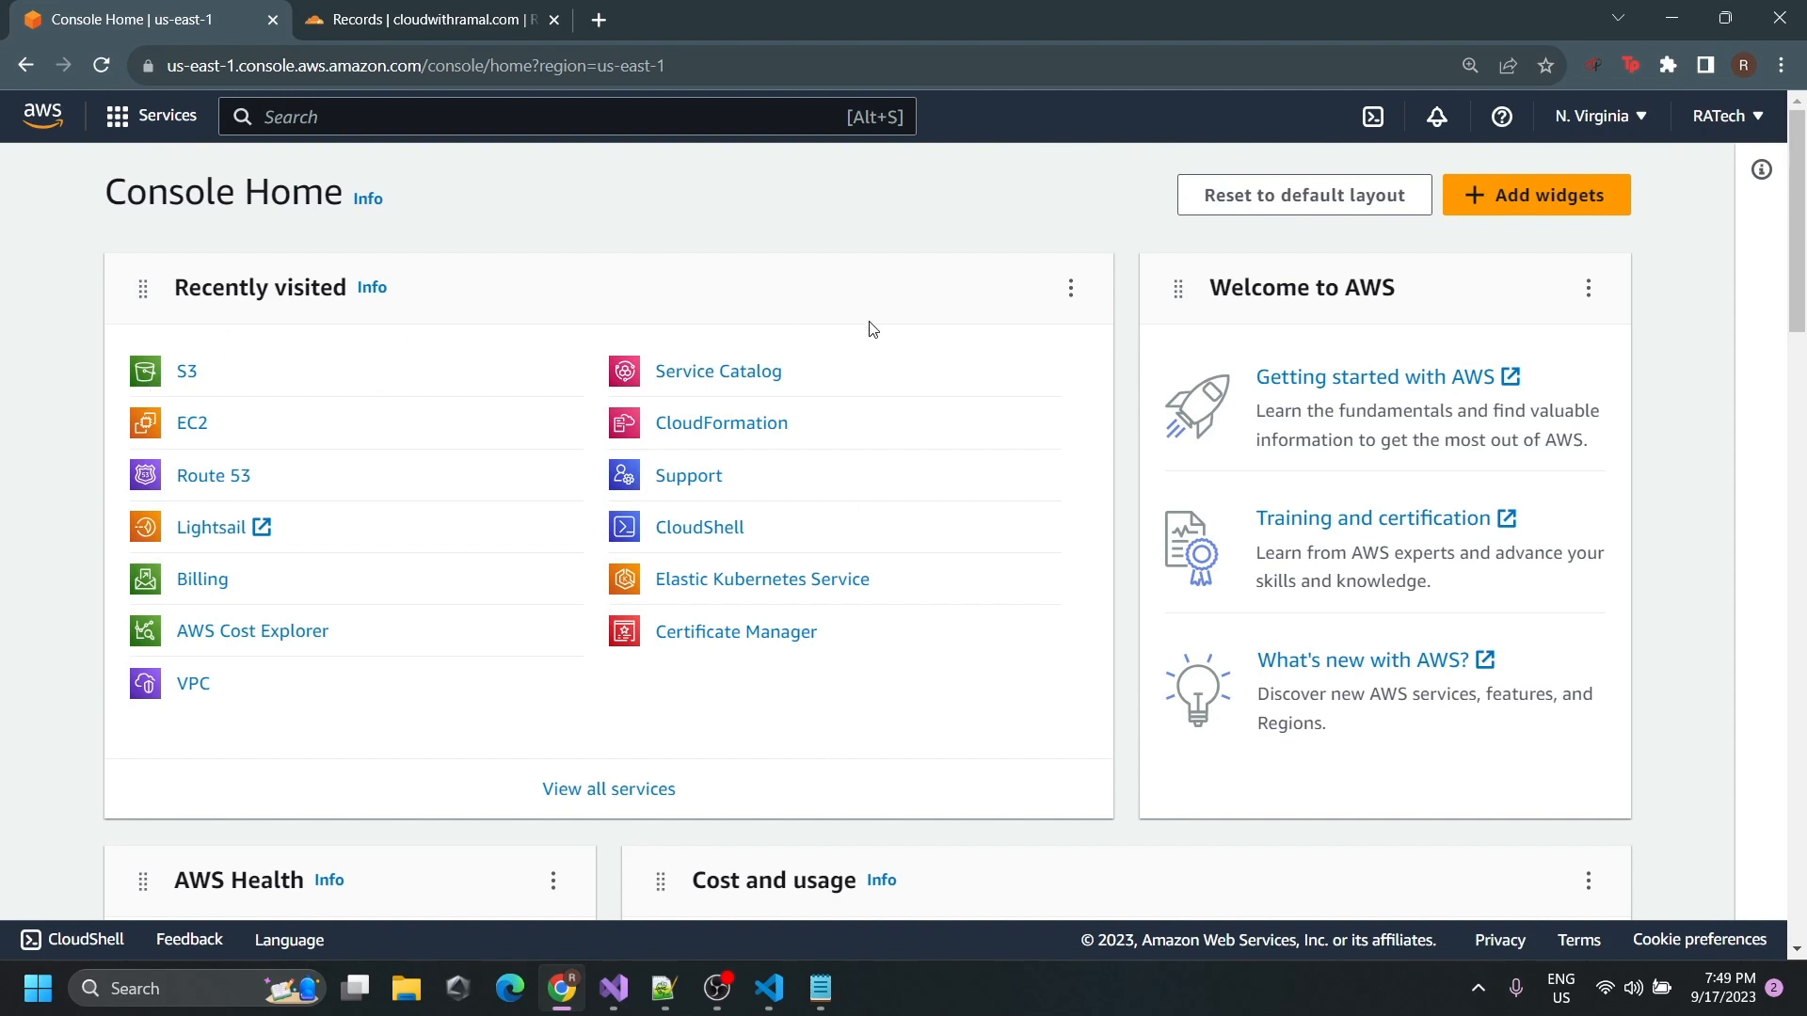
Open the S3 service in a new browser tab and start creating a new bucket.
{"action": "right_click", "coordinate": [186, 372]}
{"action": "left_click", "coordinate": [273, 387]}
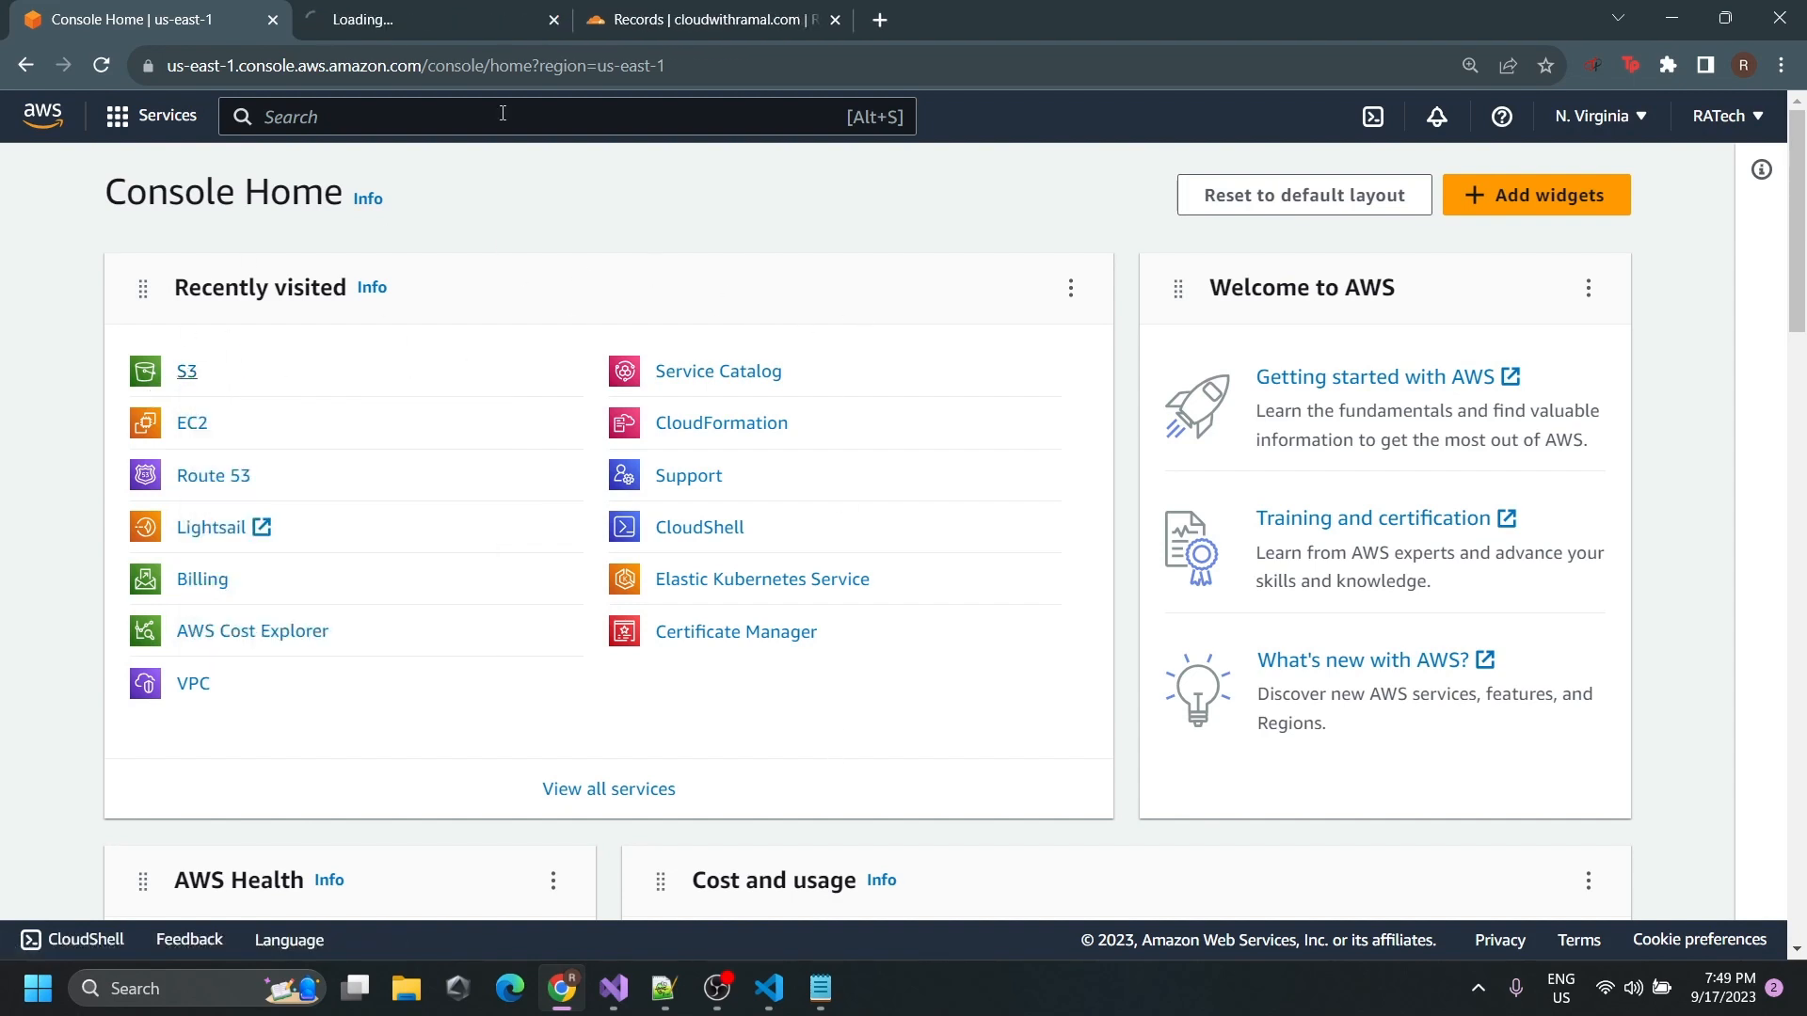
{"action": "left_click", "coordinate": [433, 18]}
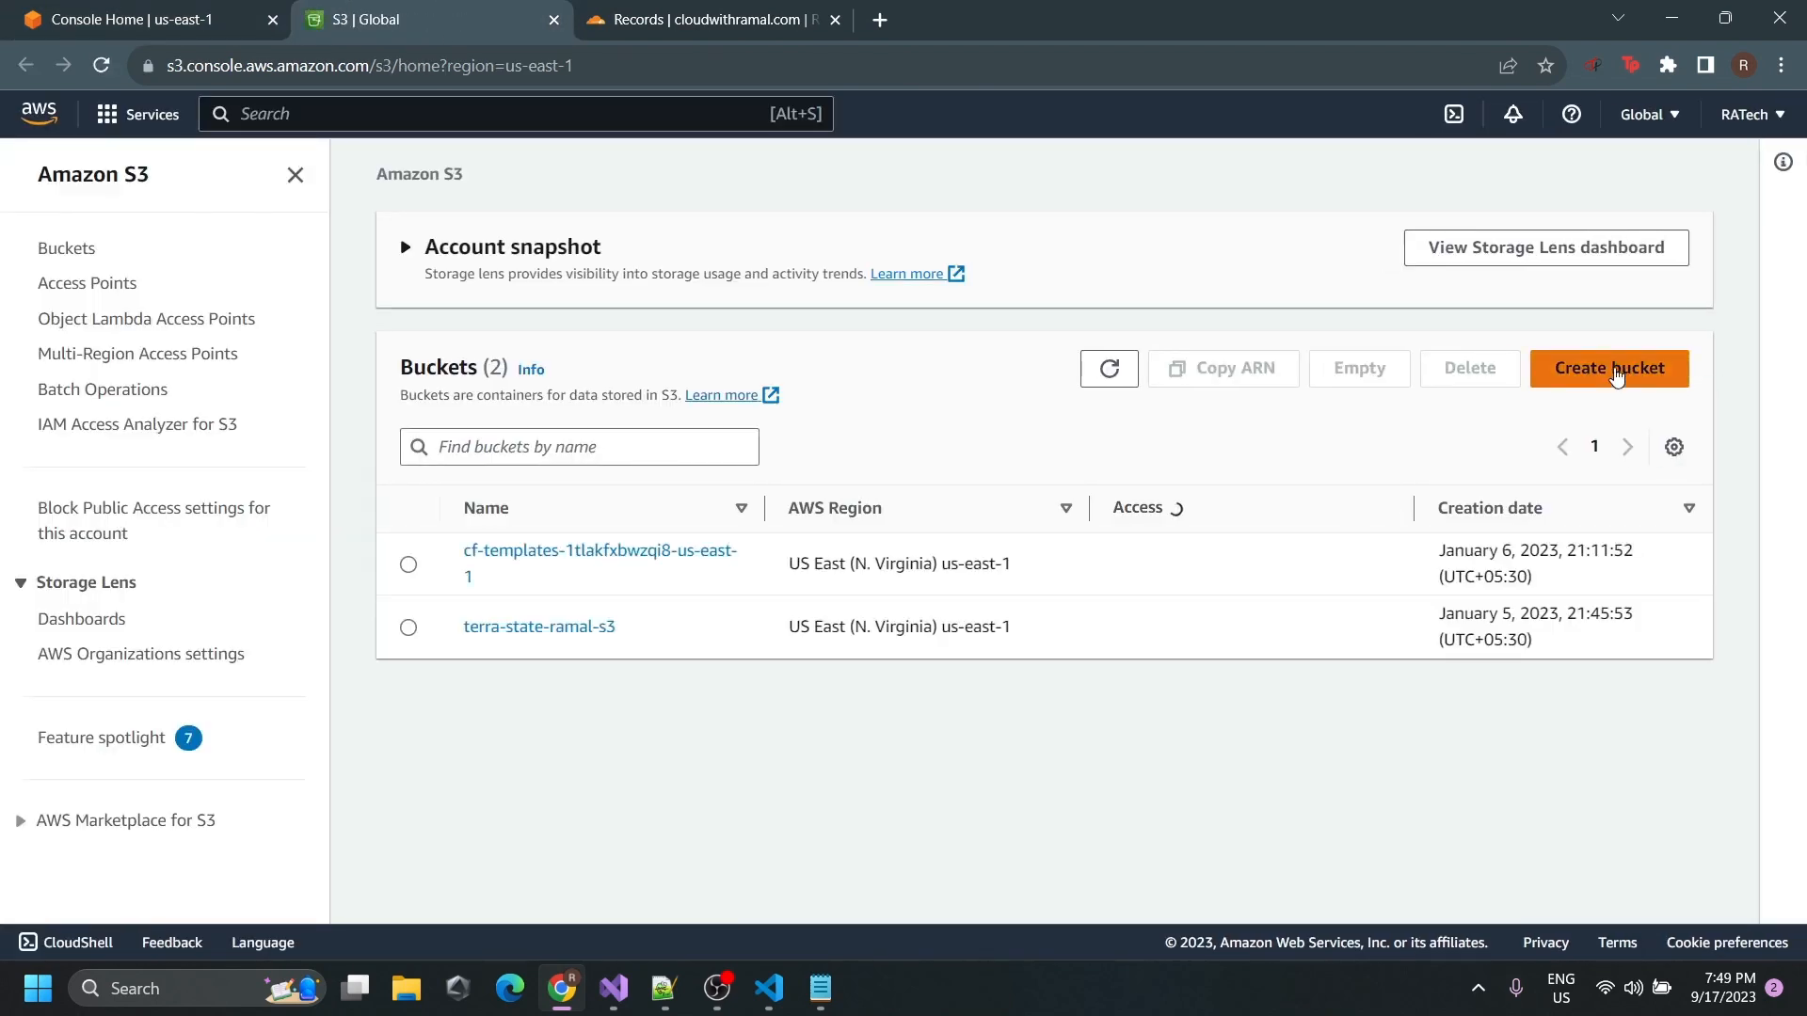
{"action": "left_click", "coordinate": [1590, 368]}
Name the bucket staticwebsite.cloudwithramal.com and choose the US East (N. Virginia) us-east-1 region.
{"action": "left_click", "coordinate": [606, 463]}
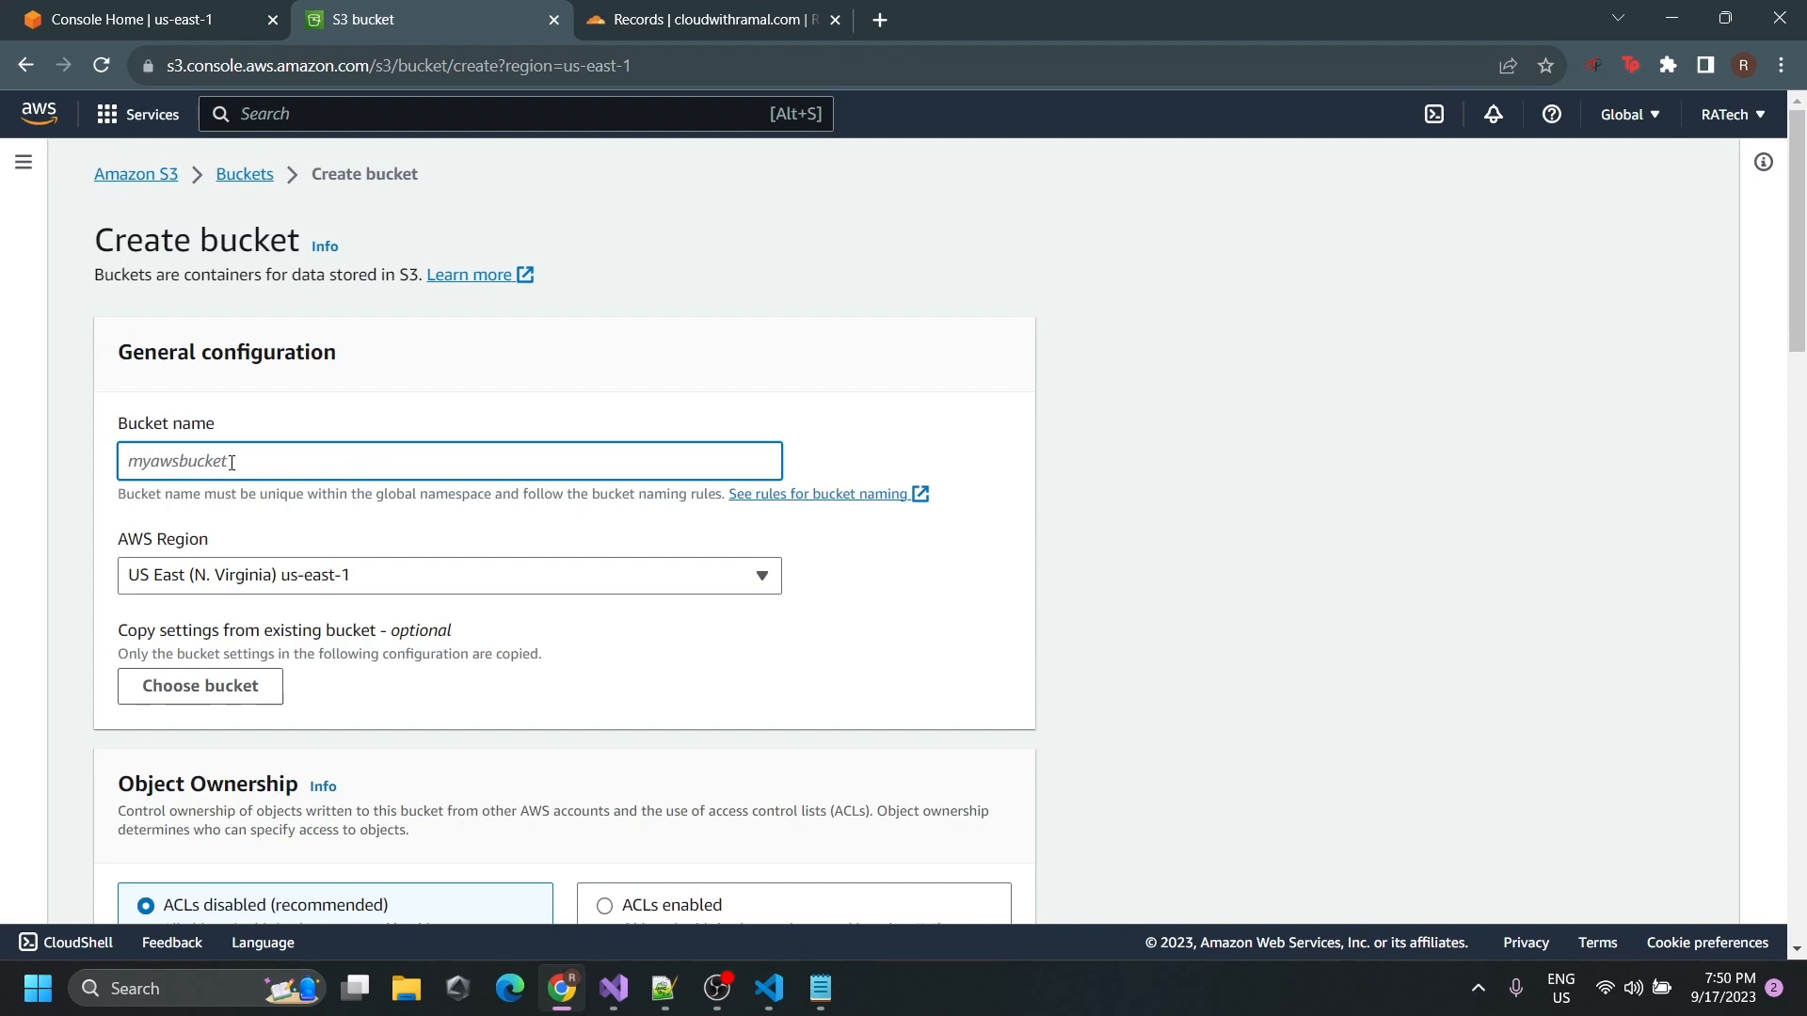
{"action": "type", "text": "staticwebsite.cloudwithramal.com"}
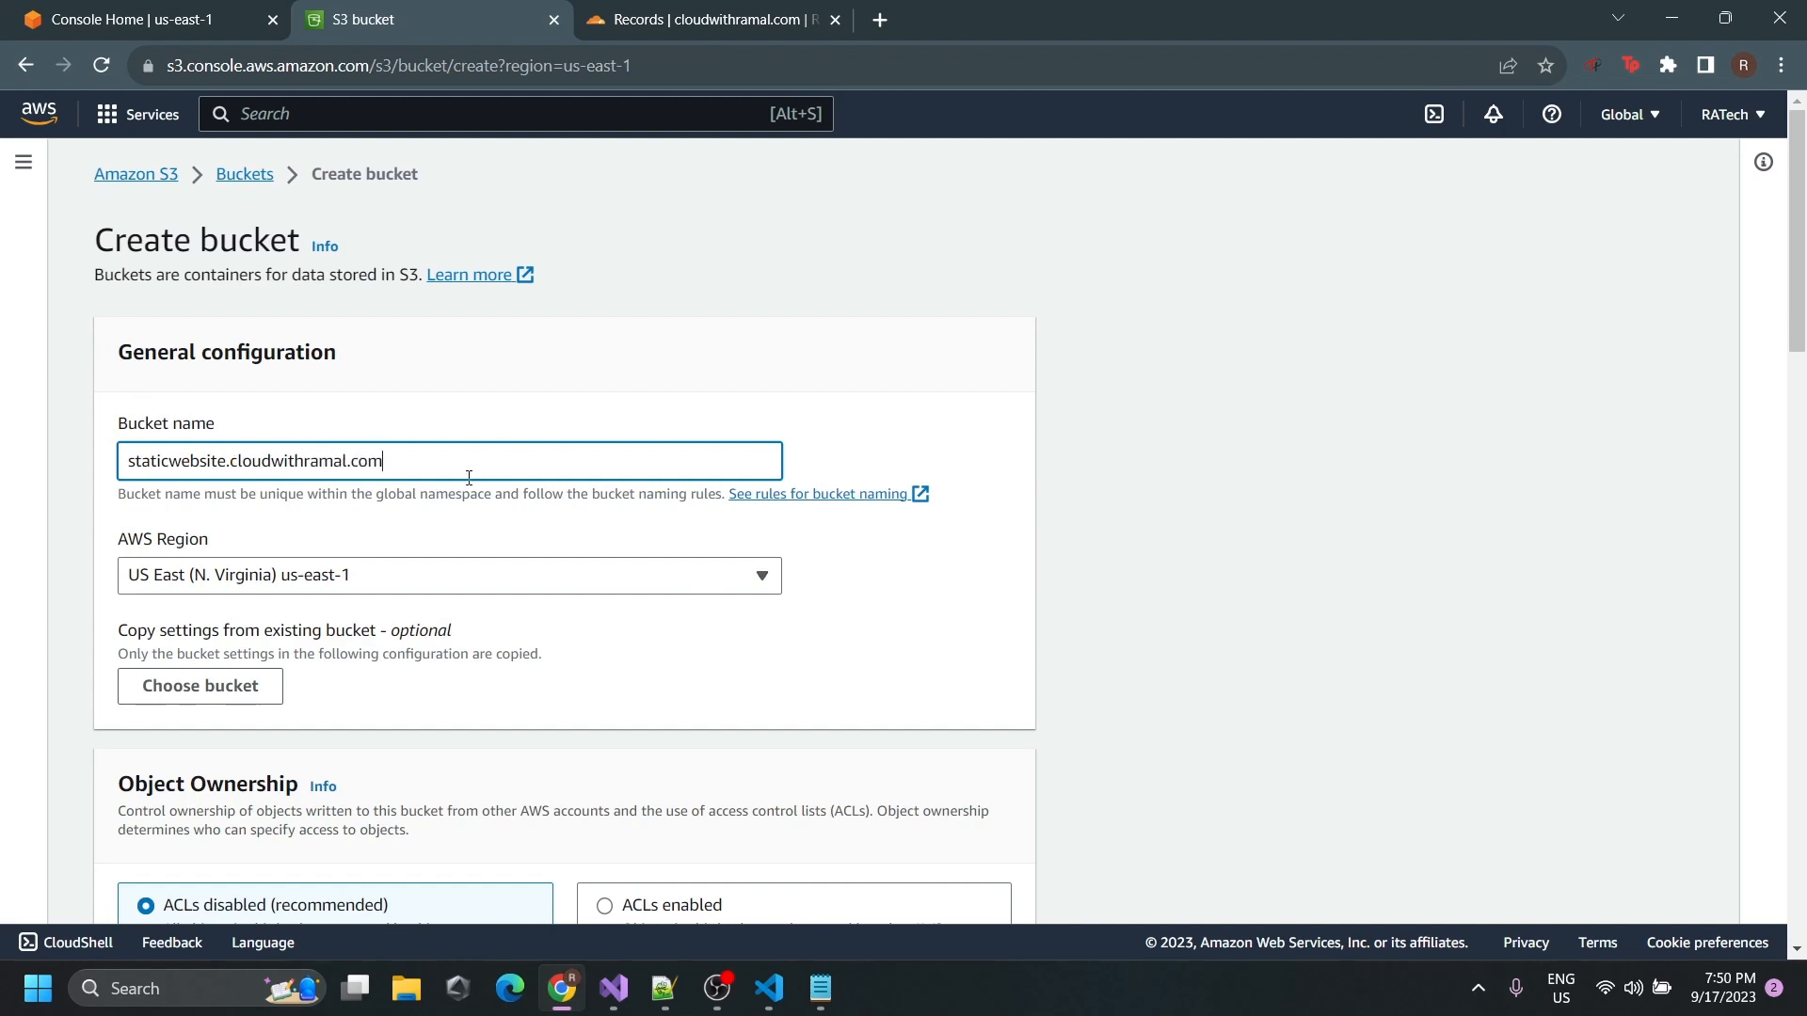
{"action": "left_click_drag", "start_coordinate": [466, 474], "coordinate": [123, 446]}
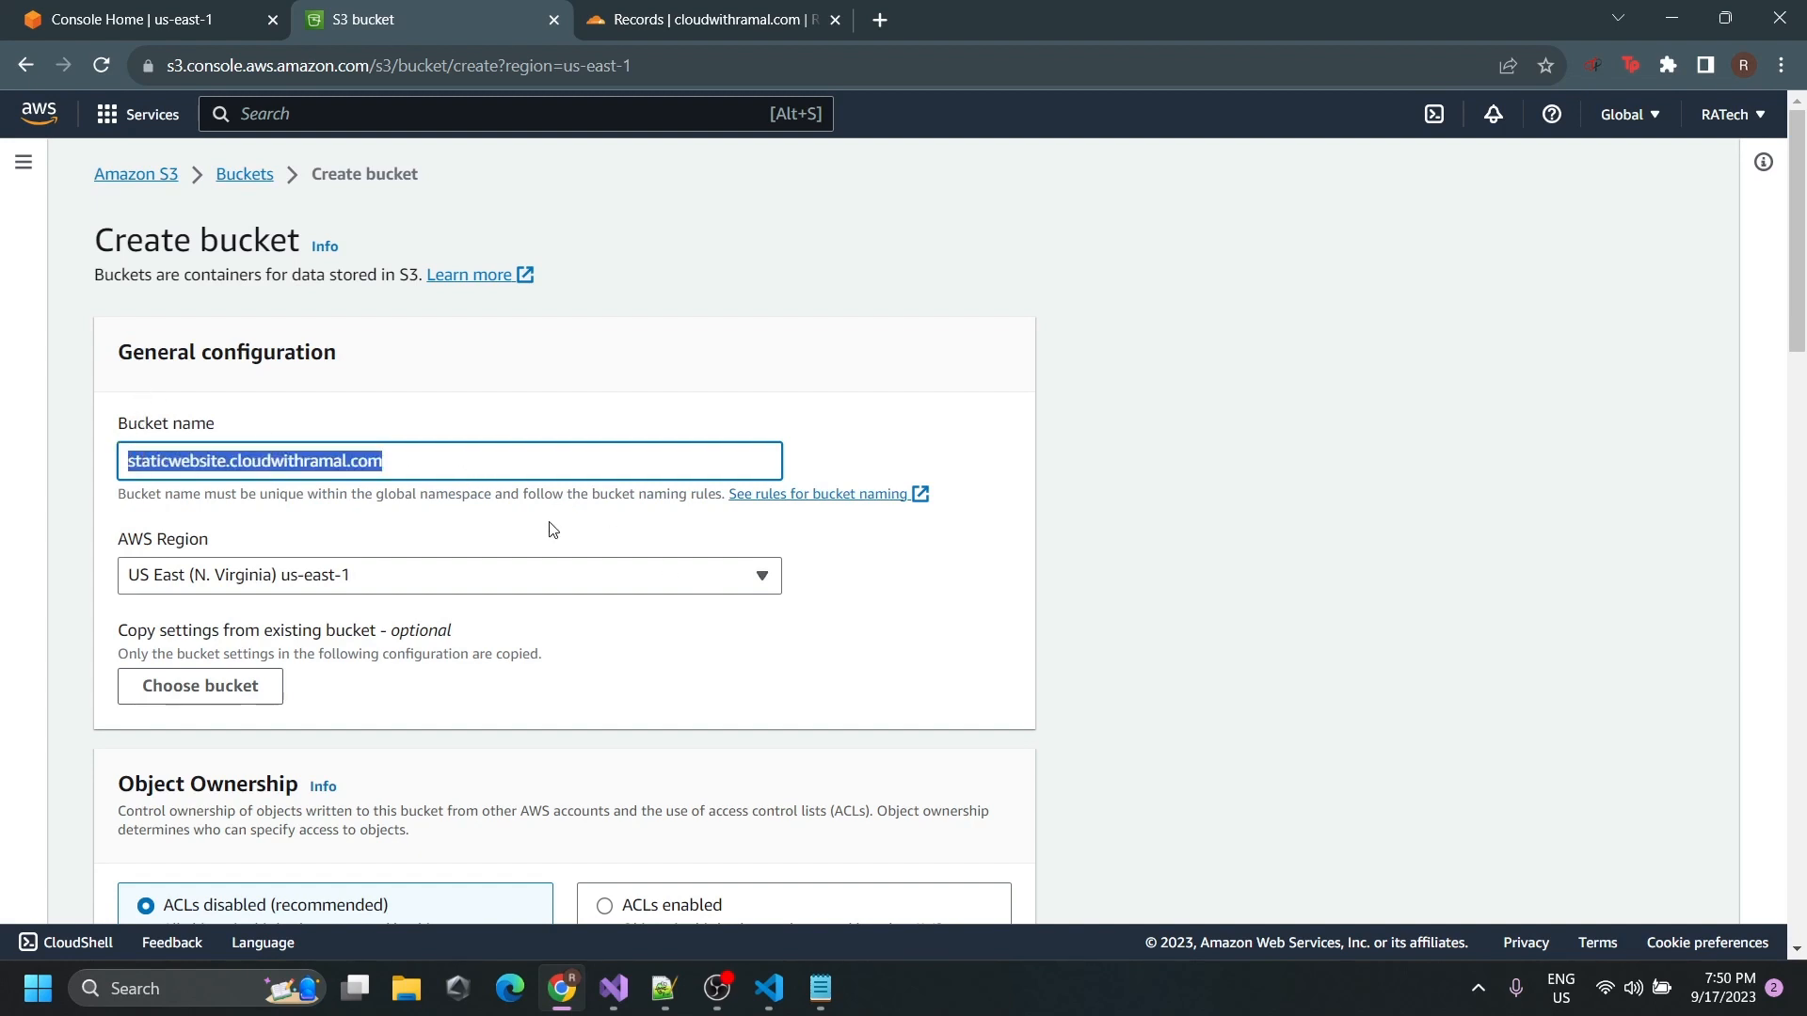
{"action": "left_click", "coordinate": [545, 364]}
{"action": "left_click", "coordinate": [293, 584]}
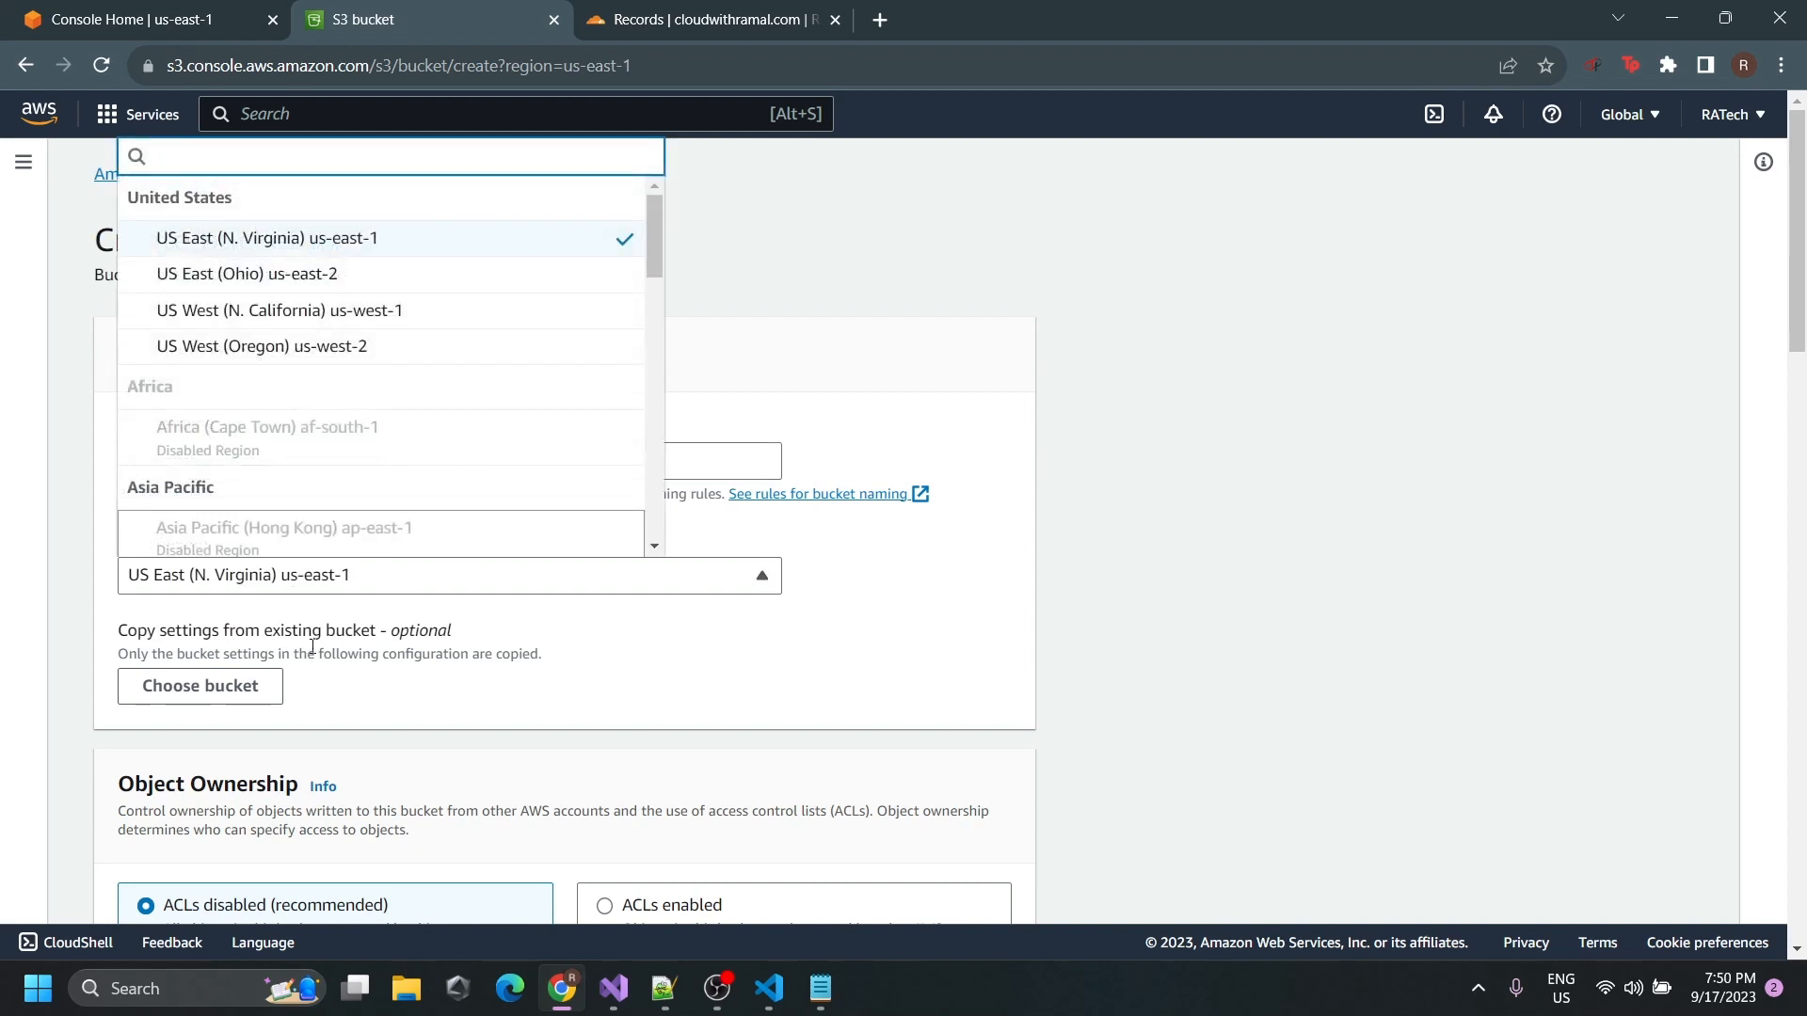
{"action": "left_click", "coordinate": [399, 248]}
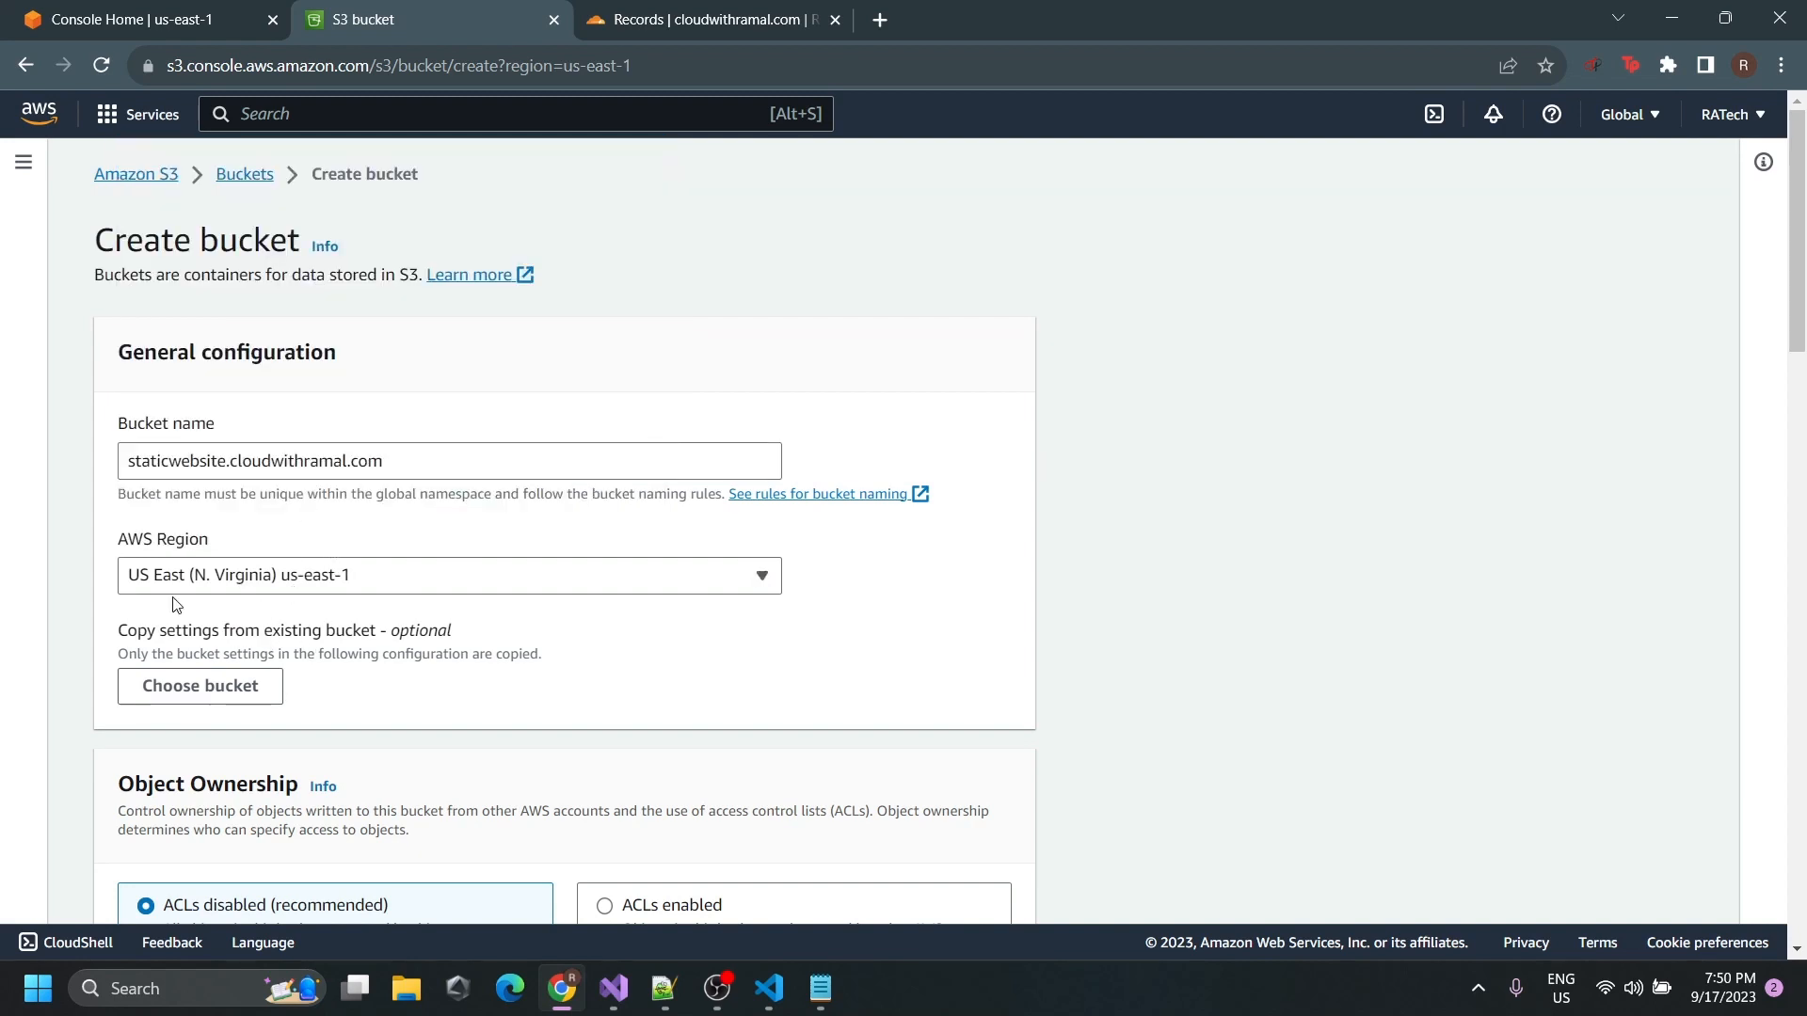
Turn off Block all public access with the required acknowledgement, and create the bucket with the remaining default settings.
{"action": "scroll", "coordinate": [178, 621], "scroll_direction": "down", "scroll_amount": 3}
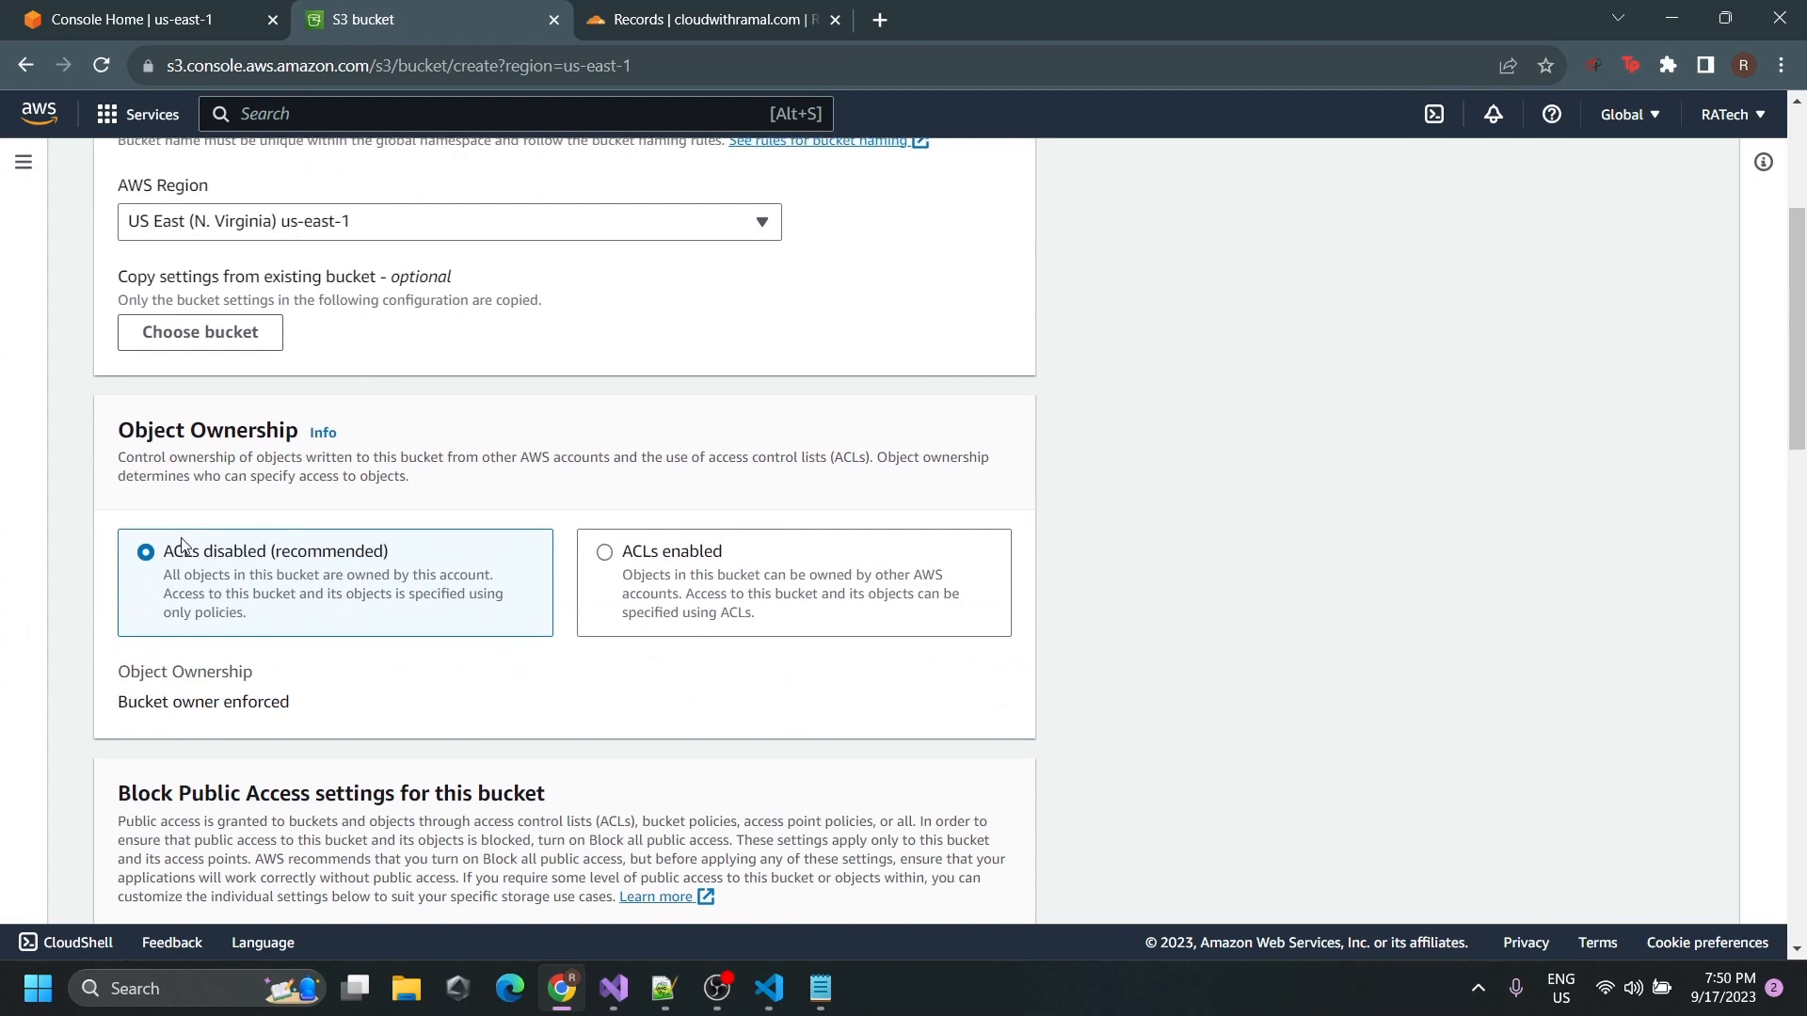
{"action": "scroll", "coordinate": [182, 545], "scroll_direction": "down", "scroll_amount": 4}
{"action": "scroll", "coordinate": [182, 544], "scroll_direction": "down", "scroll_amount": 1}
{"action": "scroll", "coordinate": [182, 545], "scroll_direction": "up", "scroll_amount": 1}
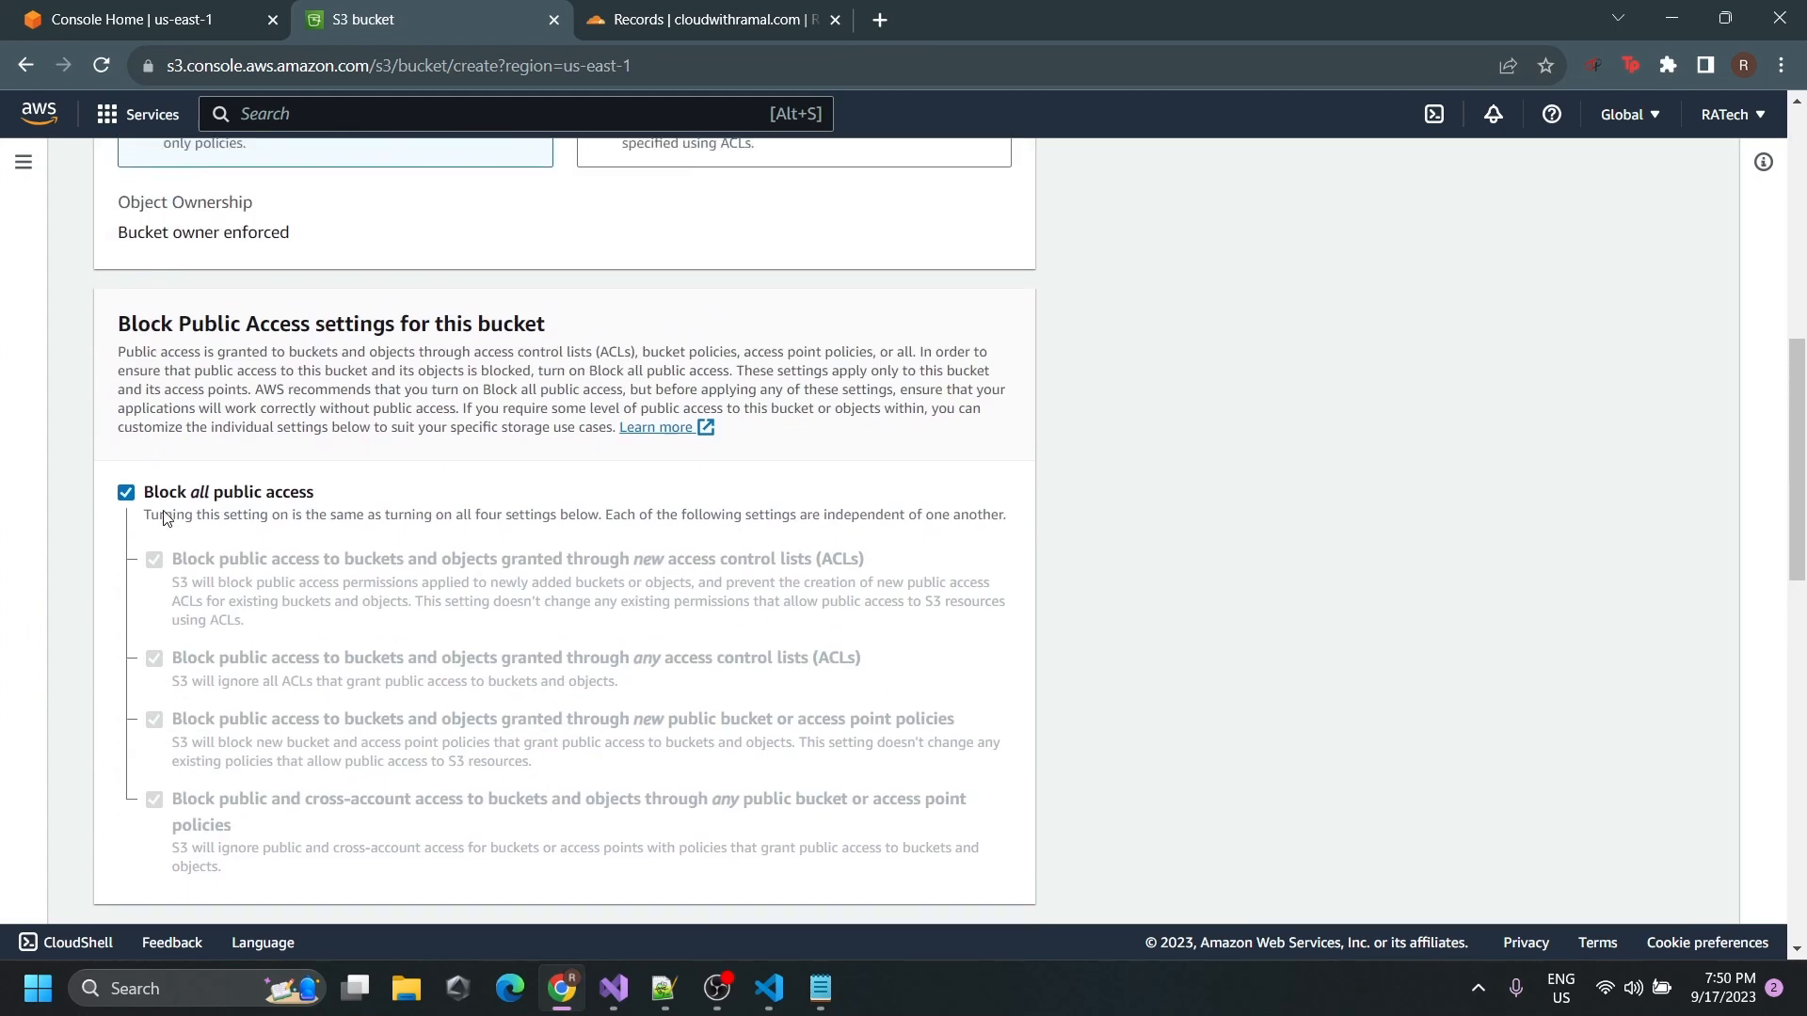
{"action": "left_click", "coordinate": [168, 496]}
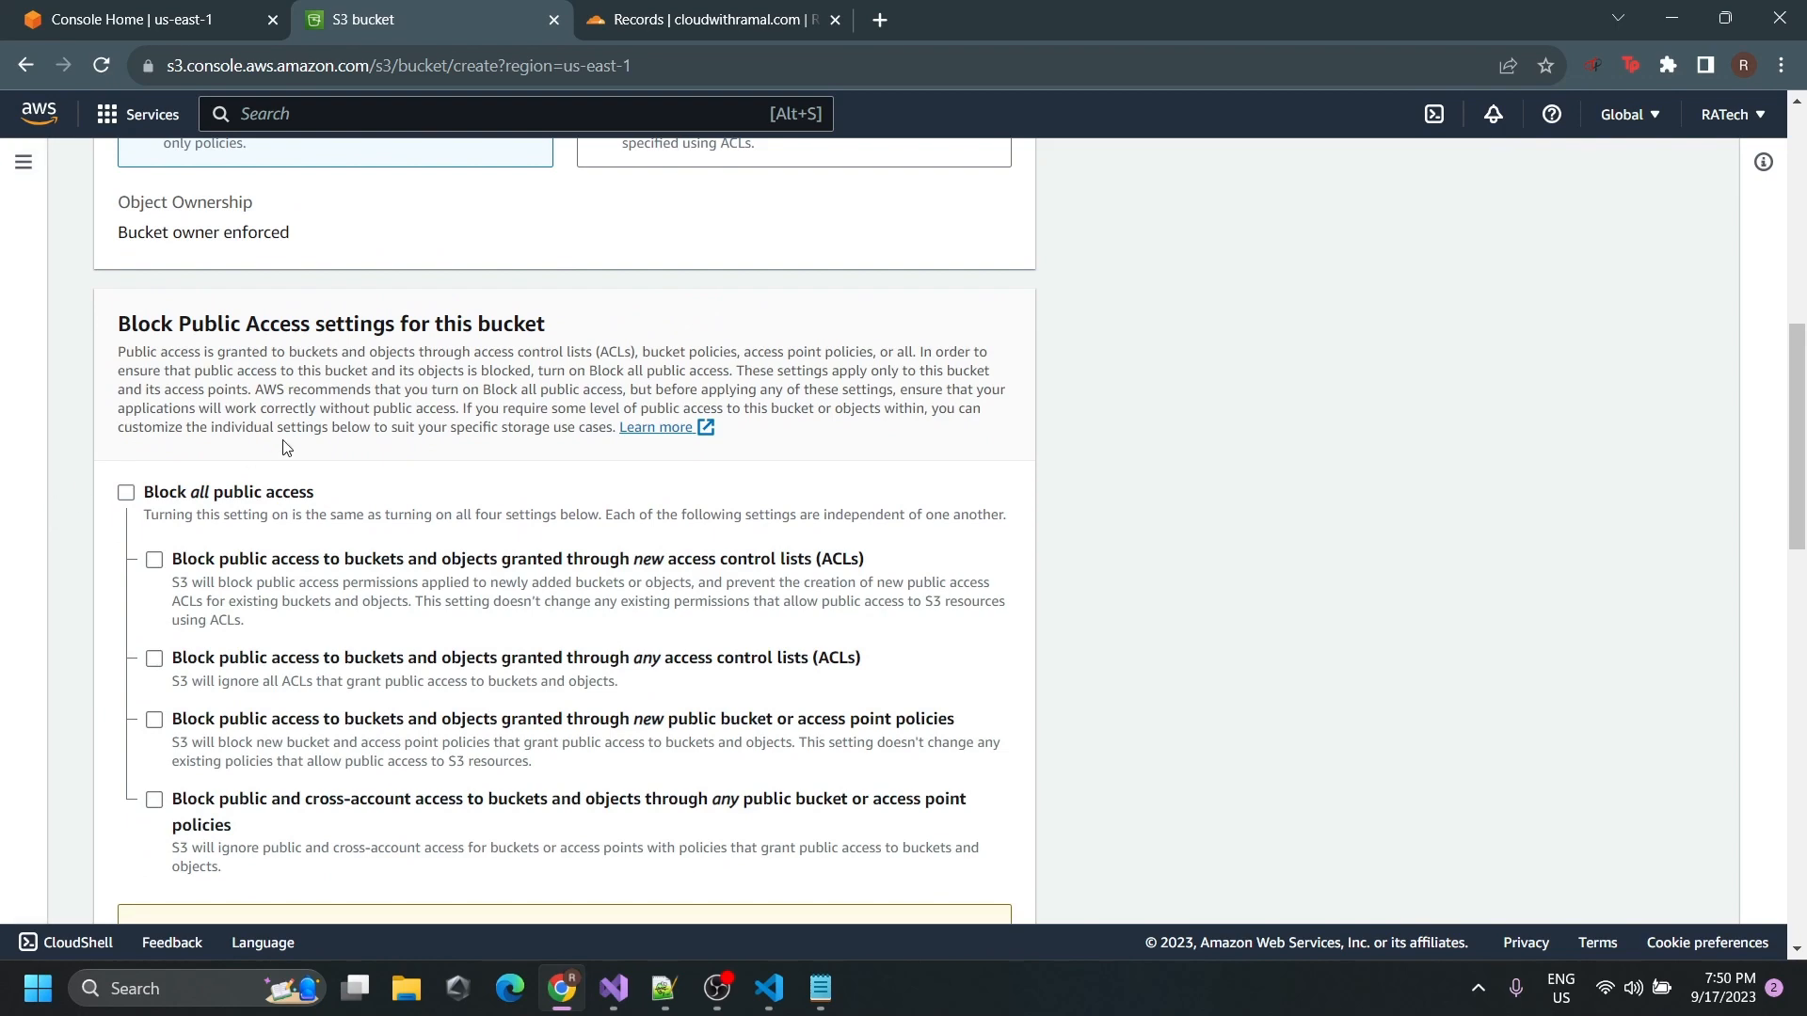
{"action": "scroll", "coordinate": [286, 447], "scroll_direction": "down", "scroll_amount": 2}
{"action": "scroll", "coordinate": [286, 447], "scroll_direction": "down", "scroll_amount": 2}
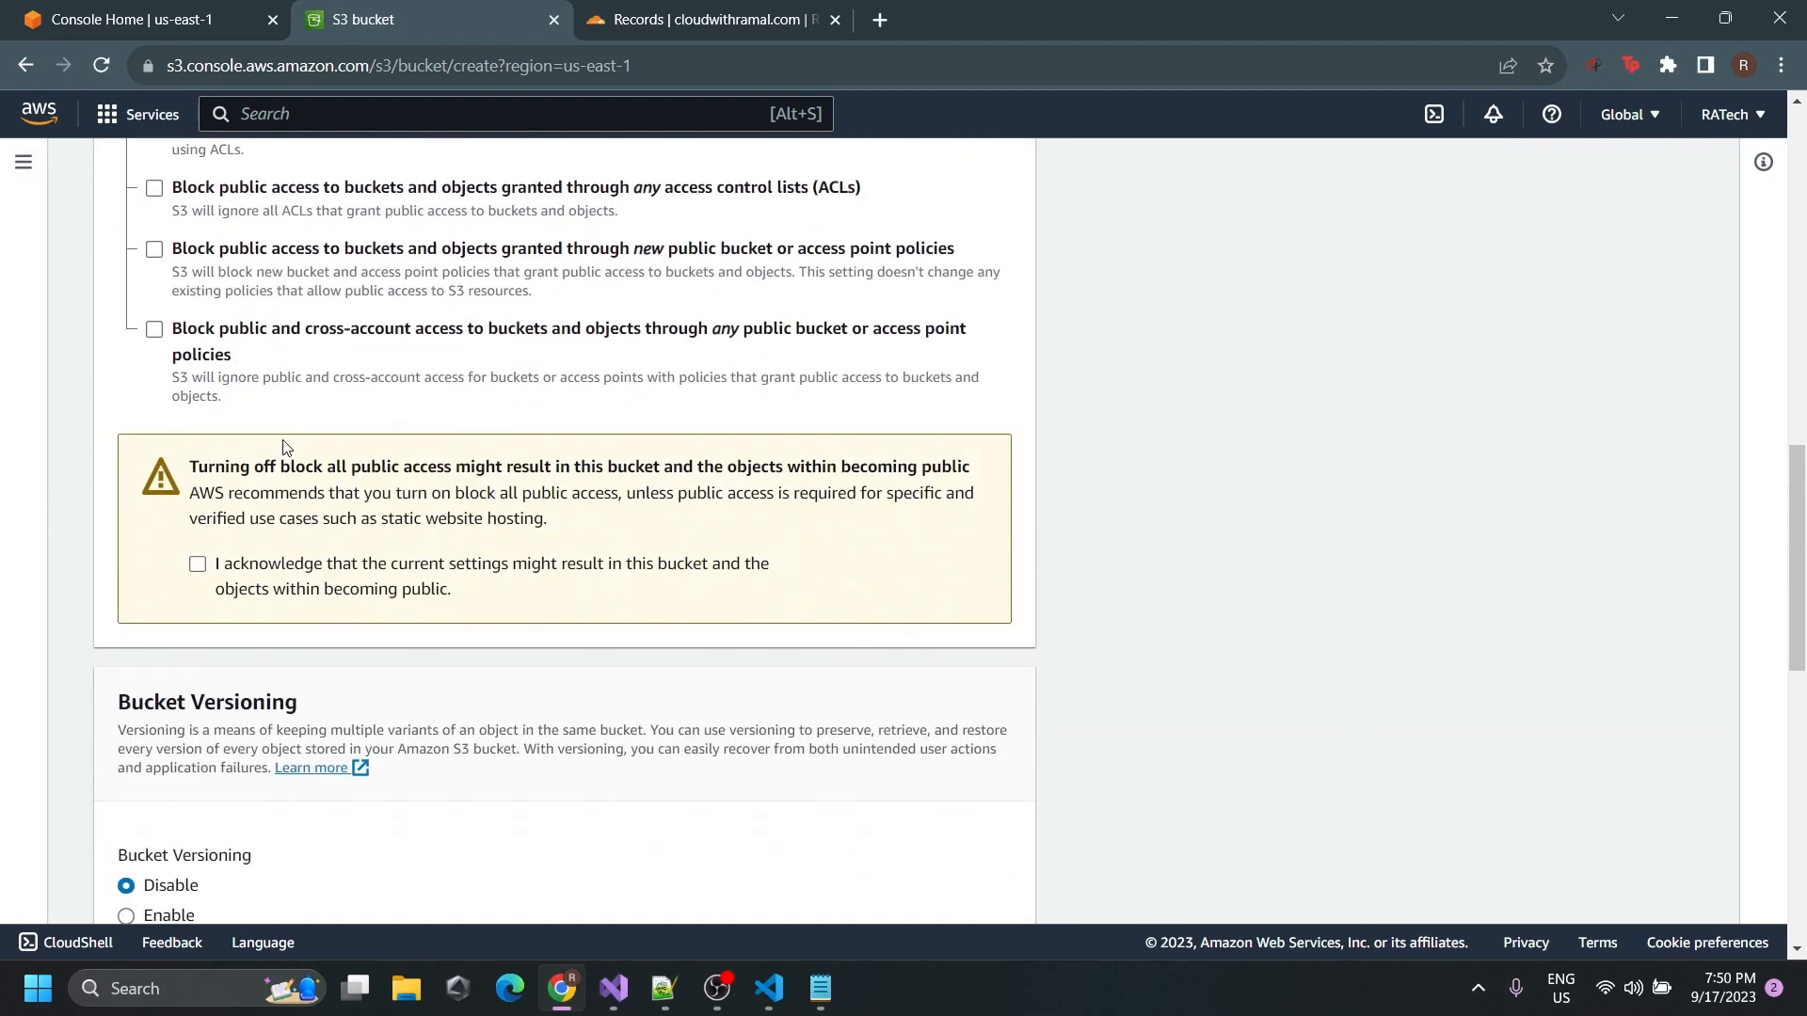
{"action": "left_click", "coordinate": [198, 565]}
{"action": "scroll", "coordinate": [193, 570], "scroll_direction": "down", "scroll_amount": 10}
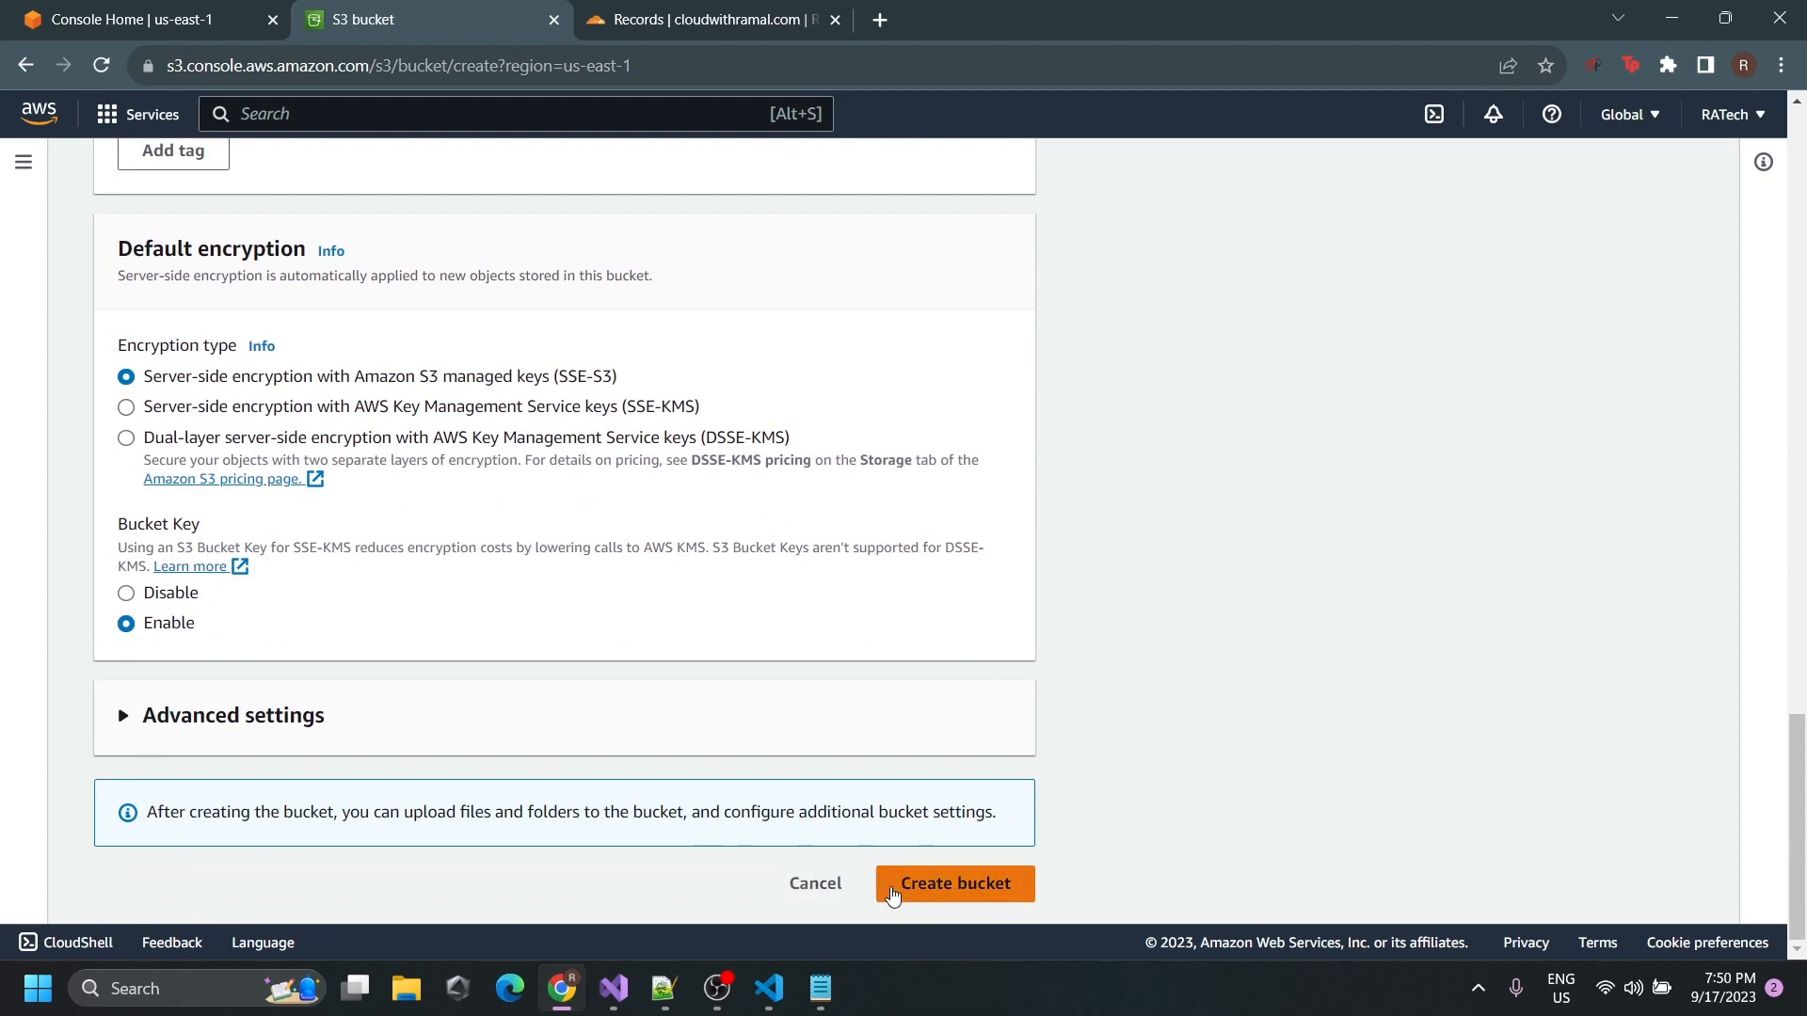
{"action": "left_click", "coordinate": [899, 885]}
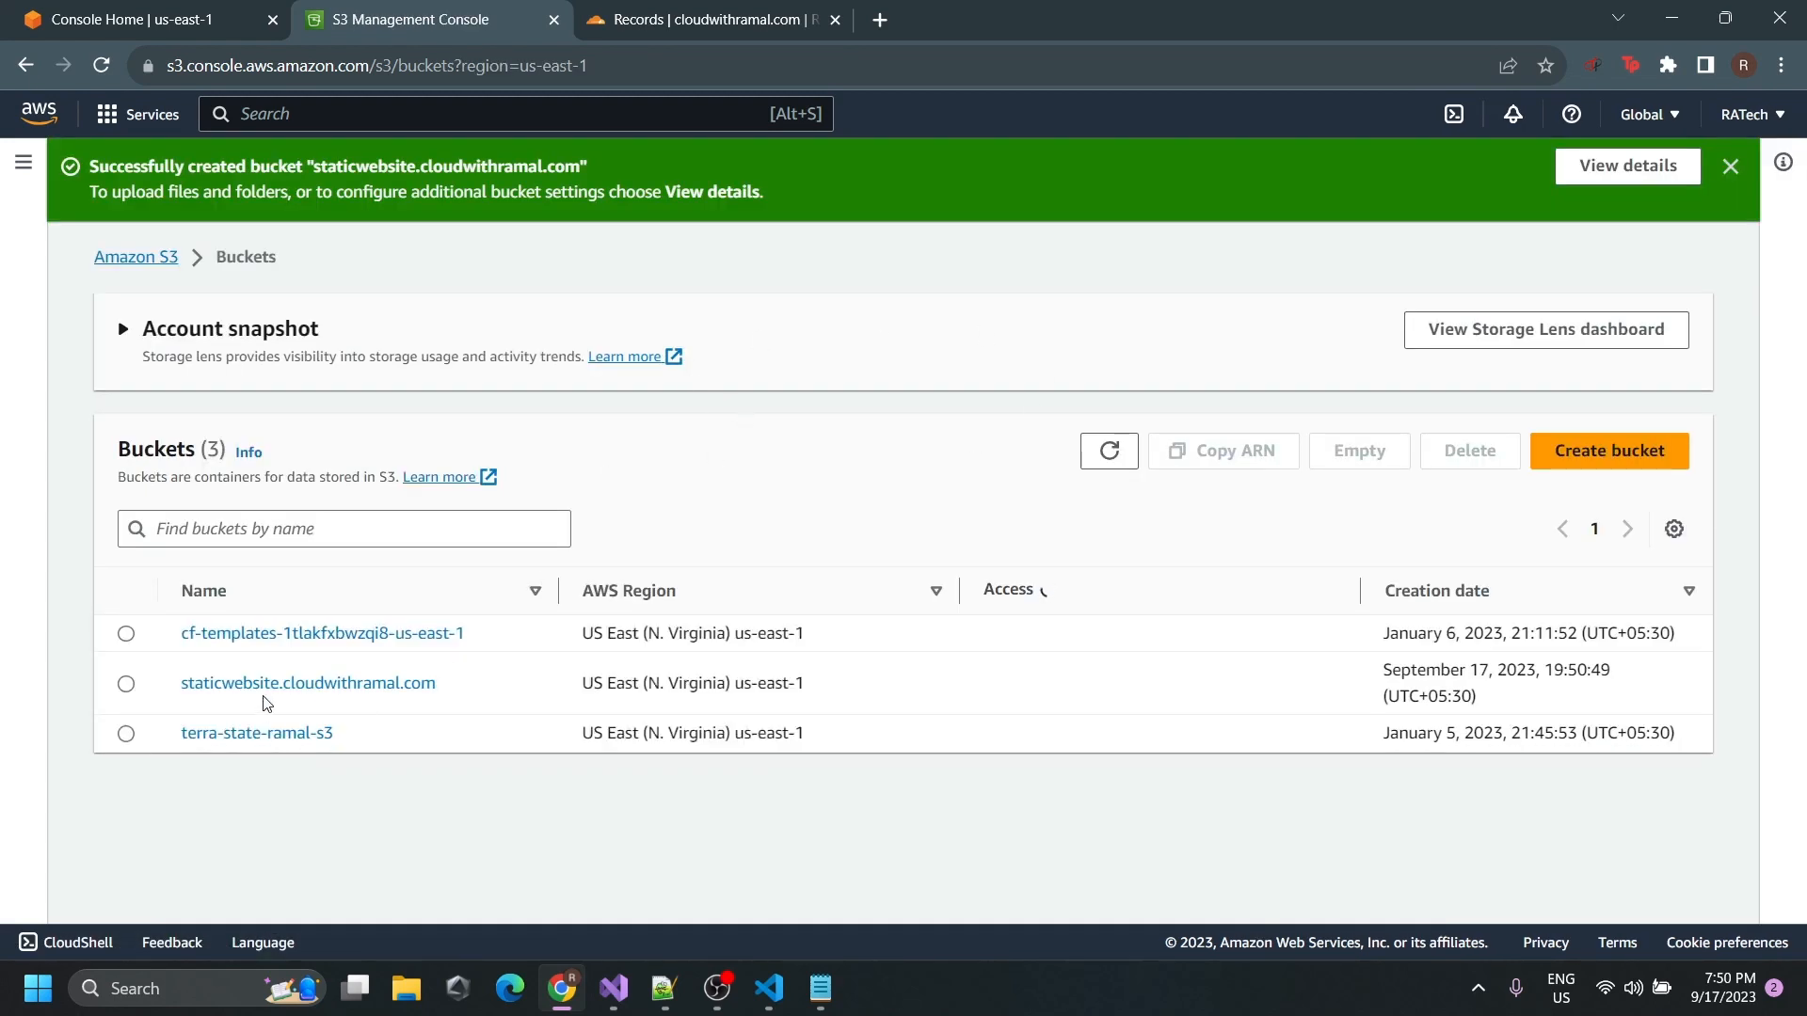
Open the staticwebsite.cloudwithramal.com bucket and add index and logo from the StaticWebsite folder to a new upload.
{"action": "left_click", "coordinate": [287, 733]}
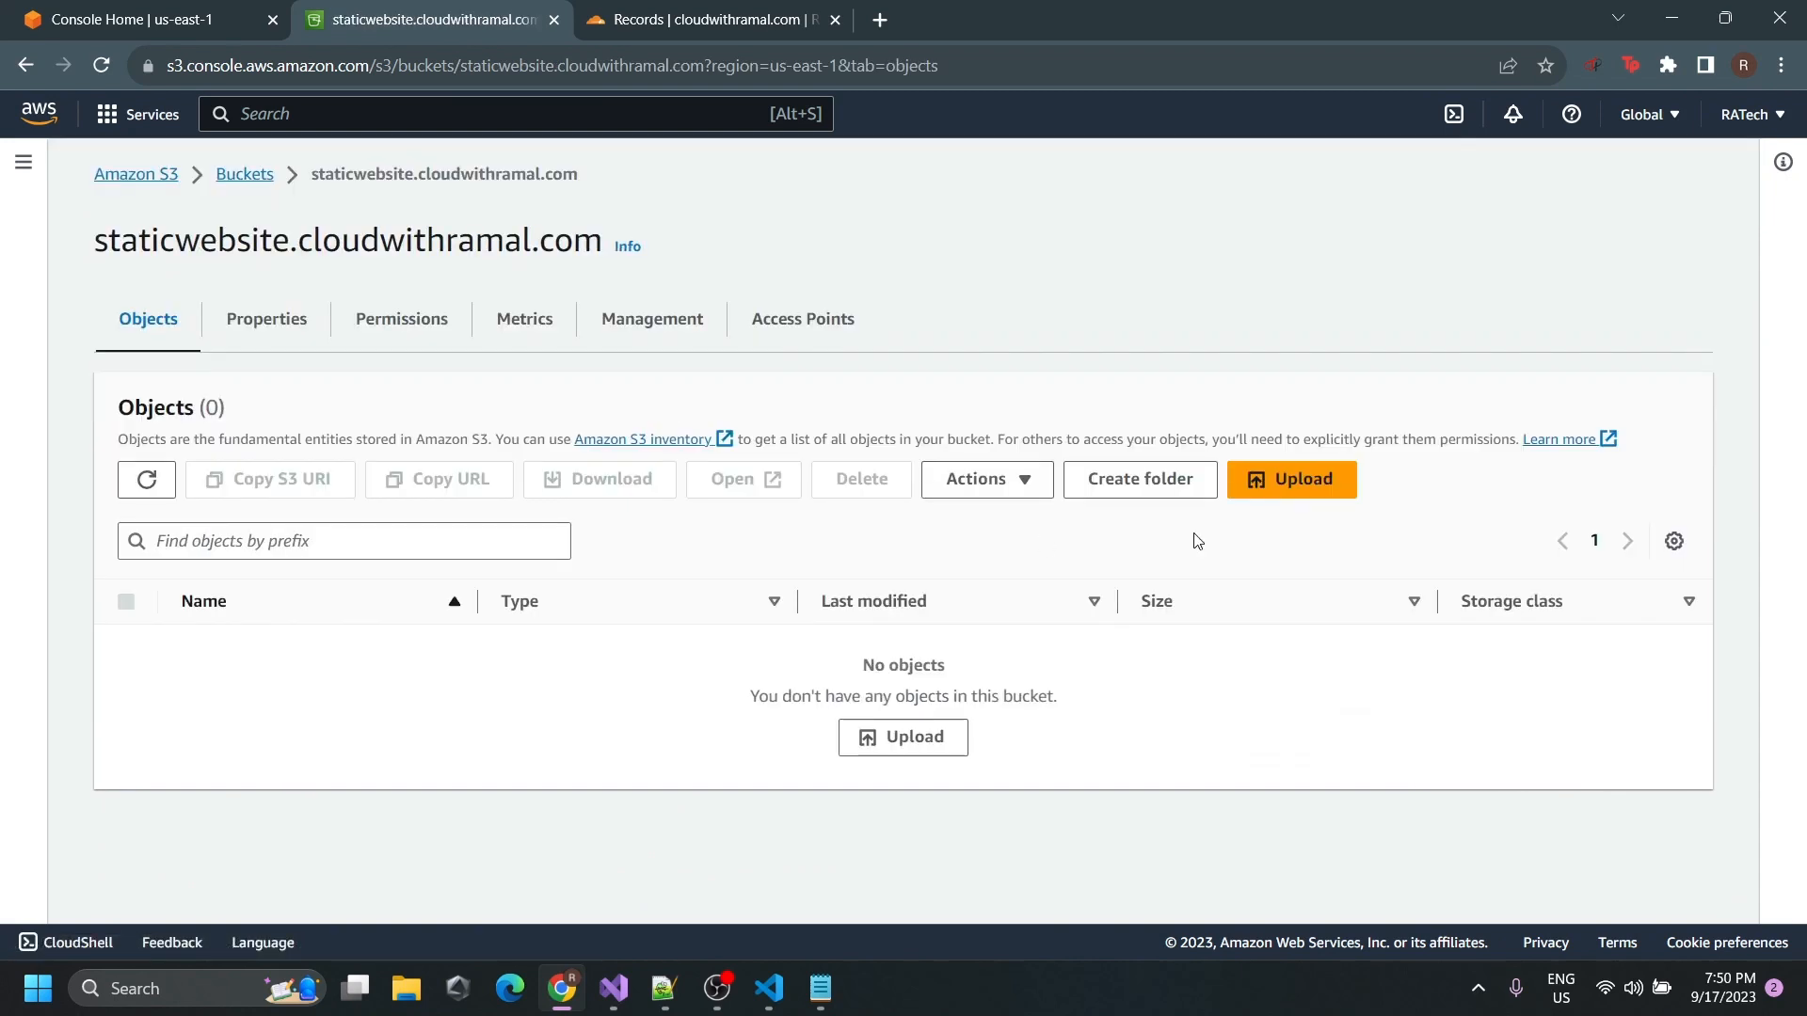
{"action": "left_click", "coordinate": [1289, 479]}
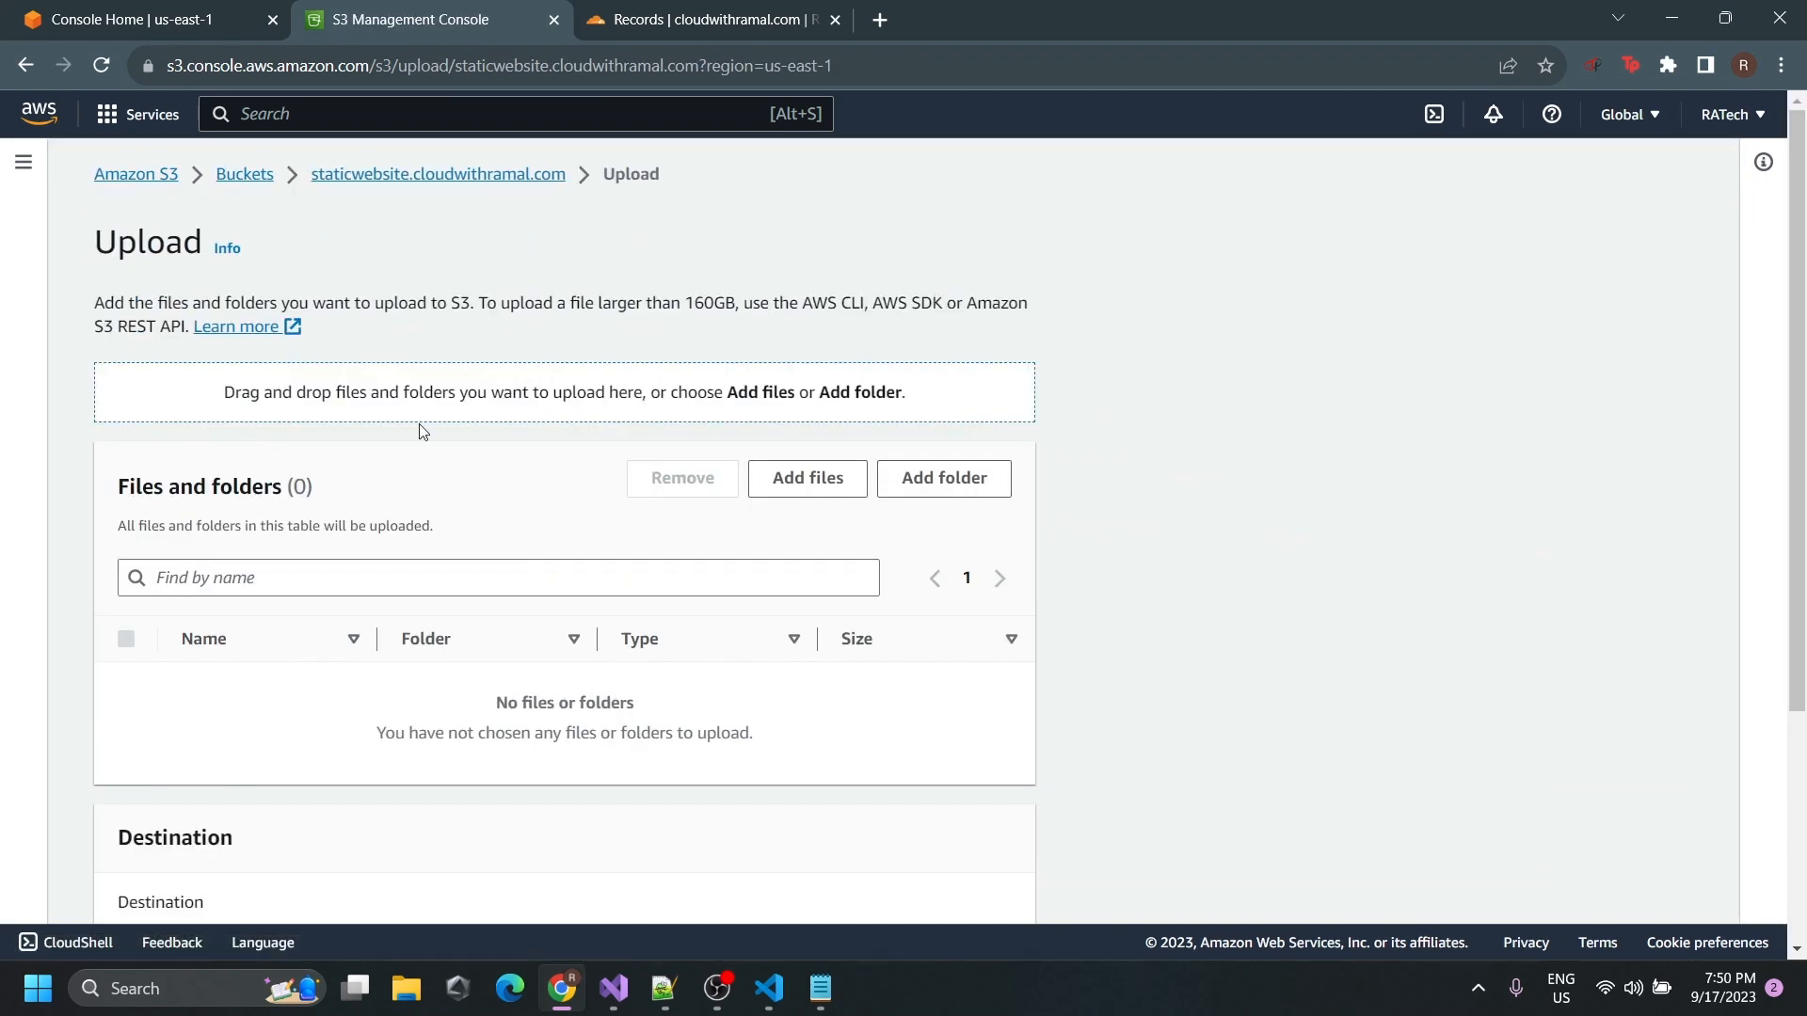
{"action": "left_click", "coordinate": [805, 476]}
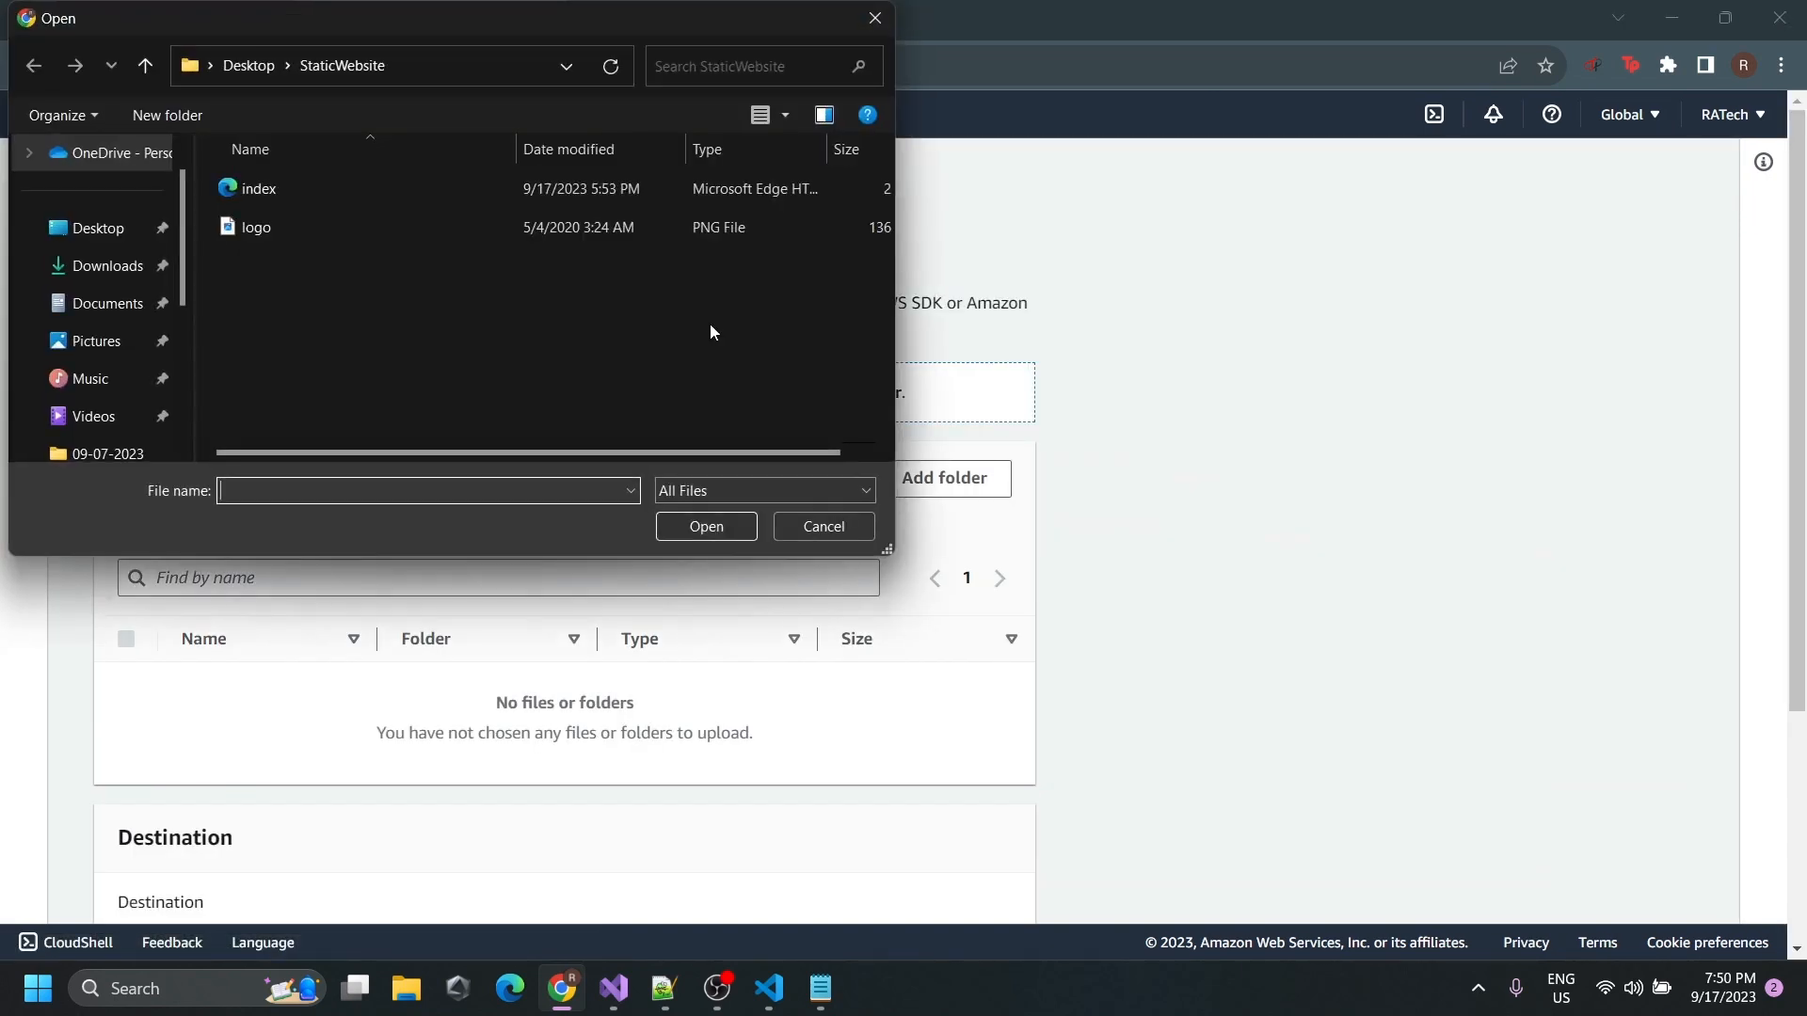
{"action": "left_click", "coordinate": [262, 195]}
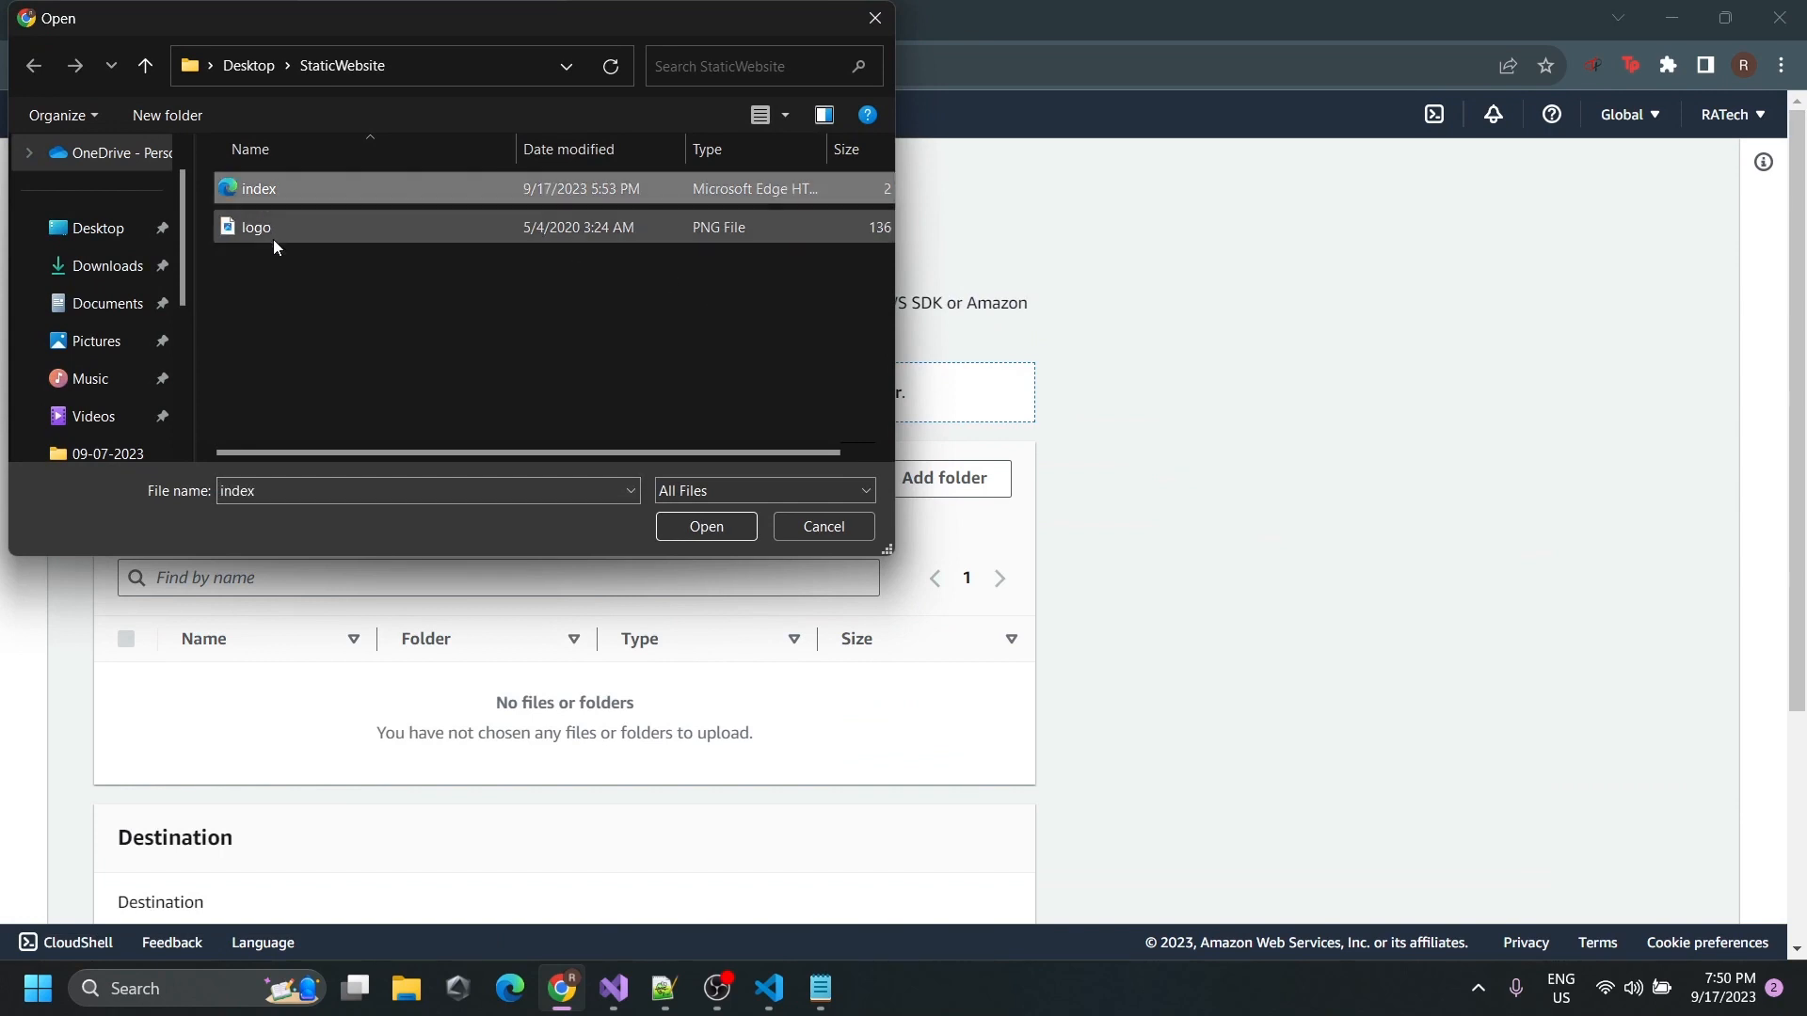
{"action": "left_click", "coordinate": [273, 237]}
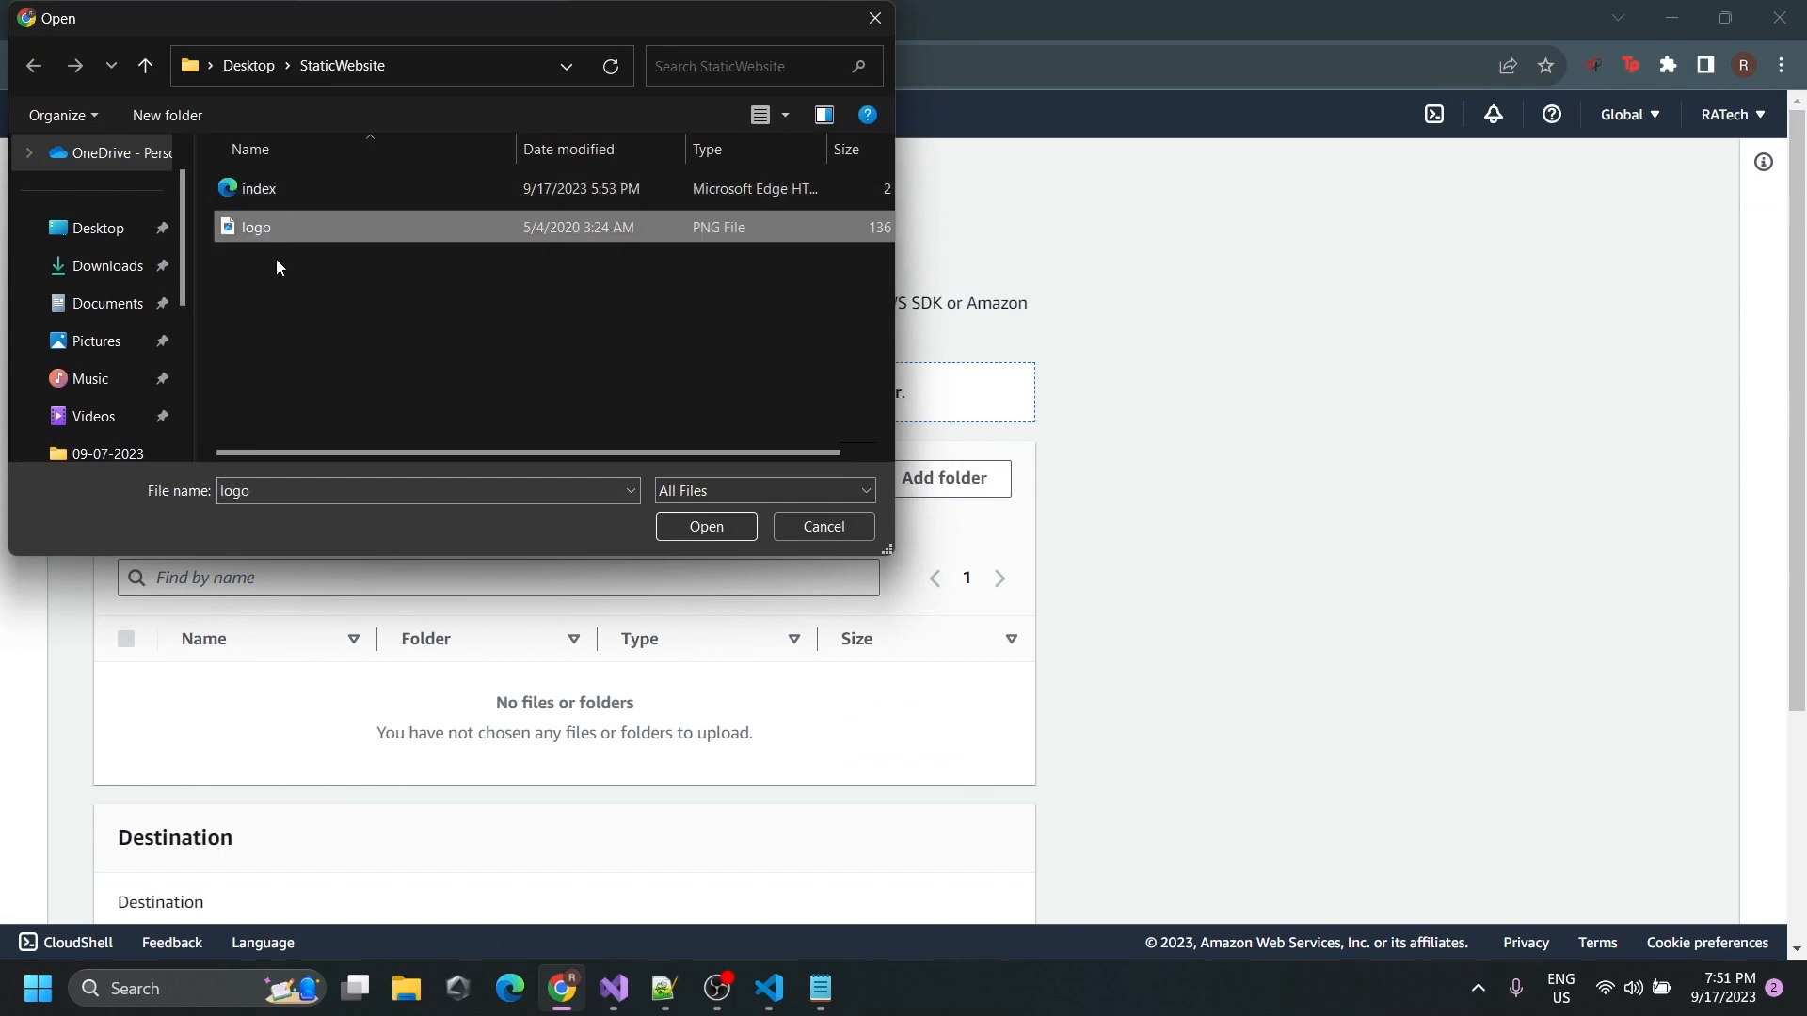
{"action": "left_click", "coordinate": [325, 194], "text": "ctrl"}
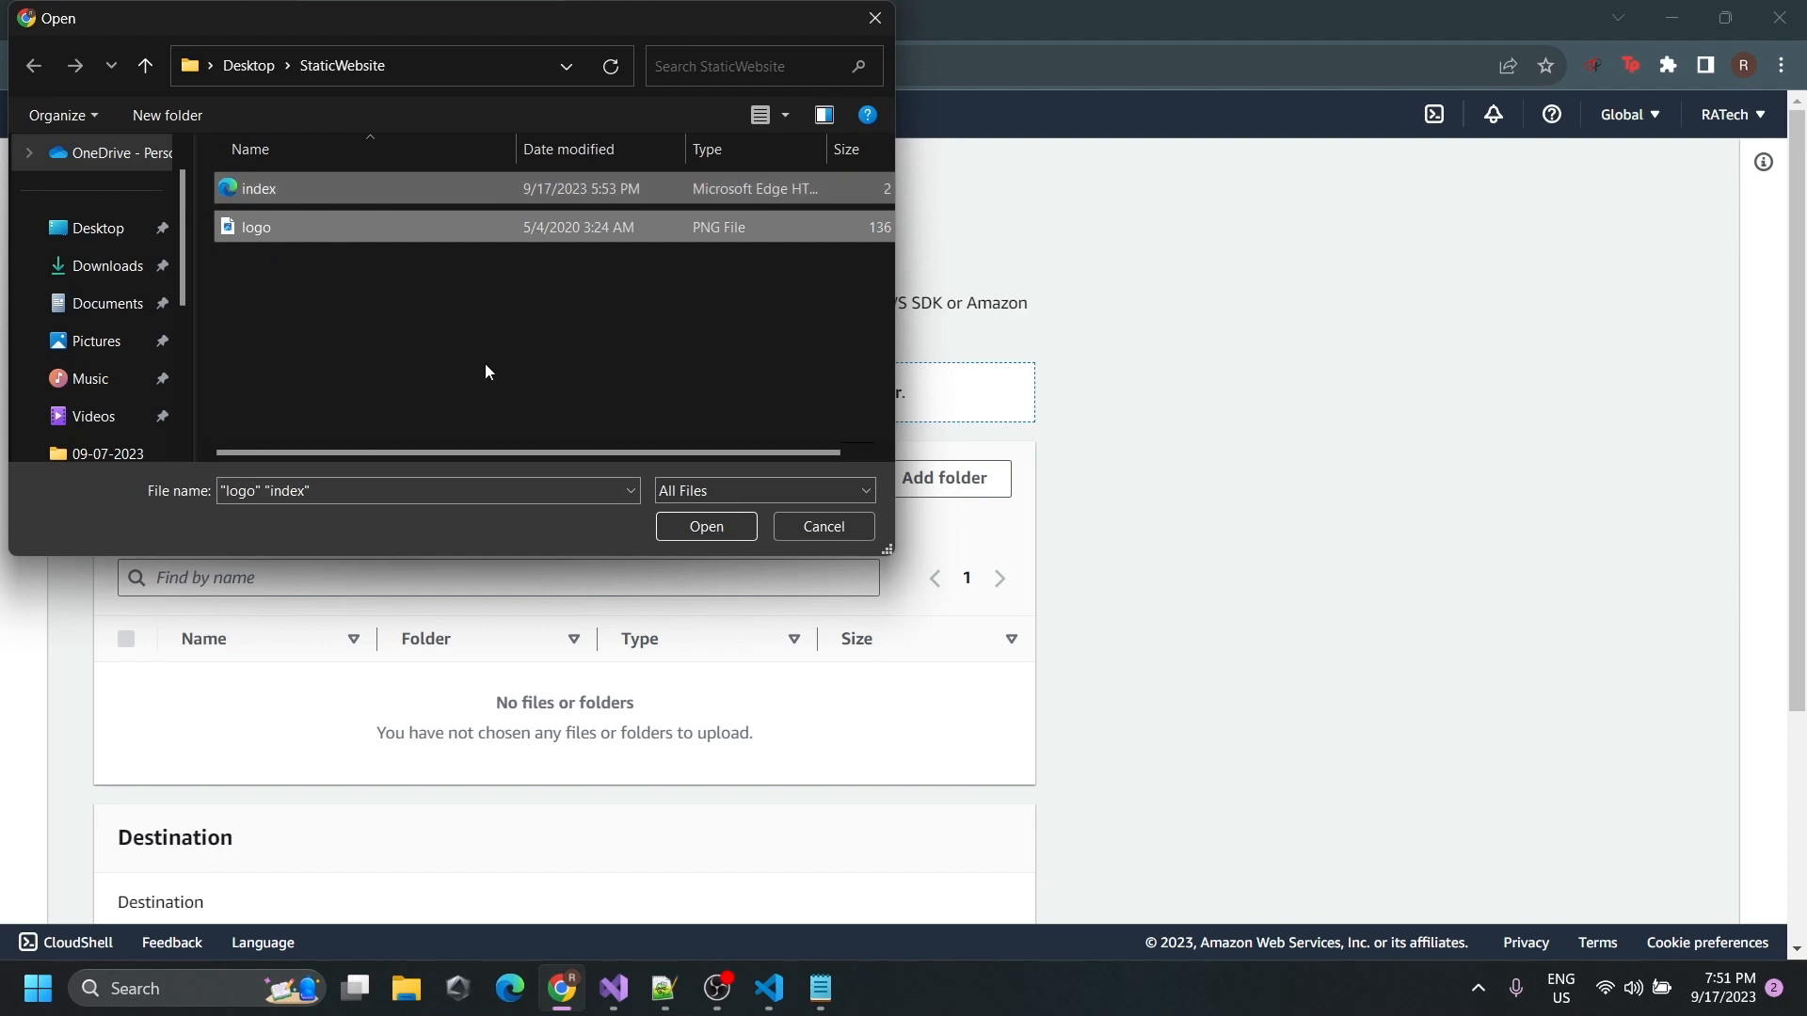
{"action": "left_click", "coordinate": [706, 528]}
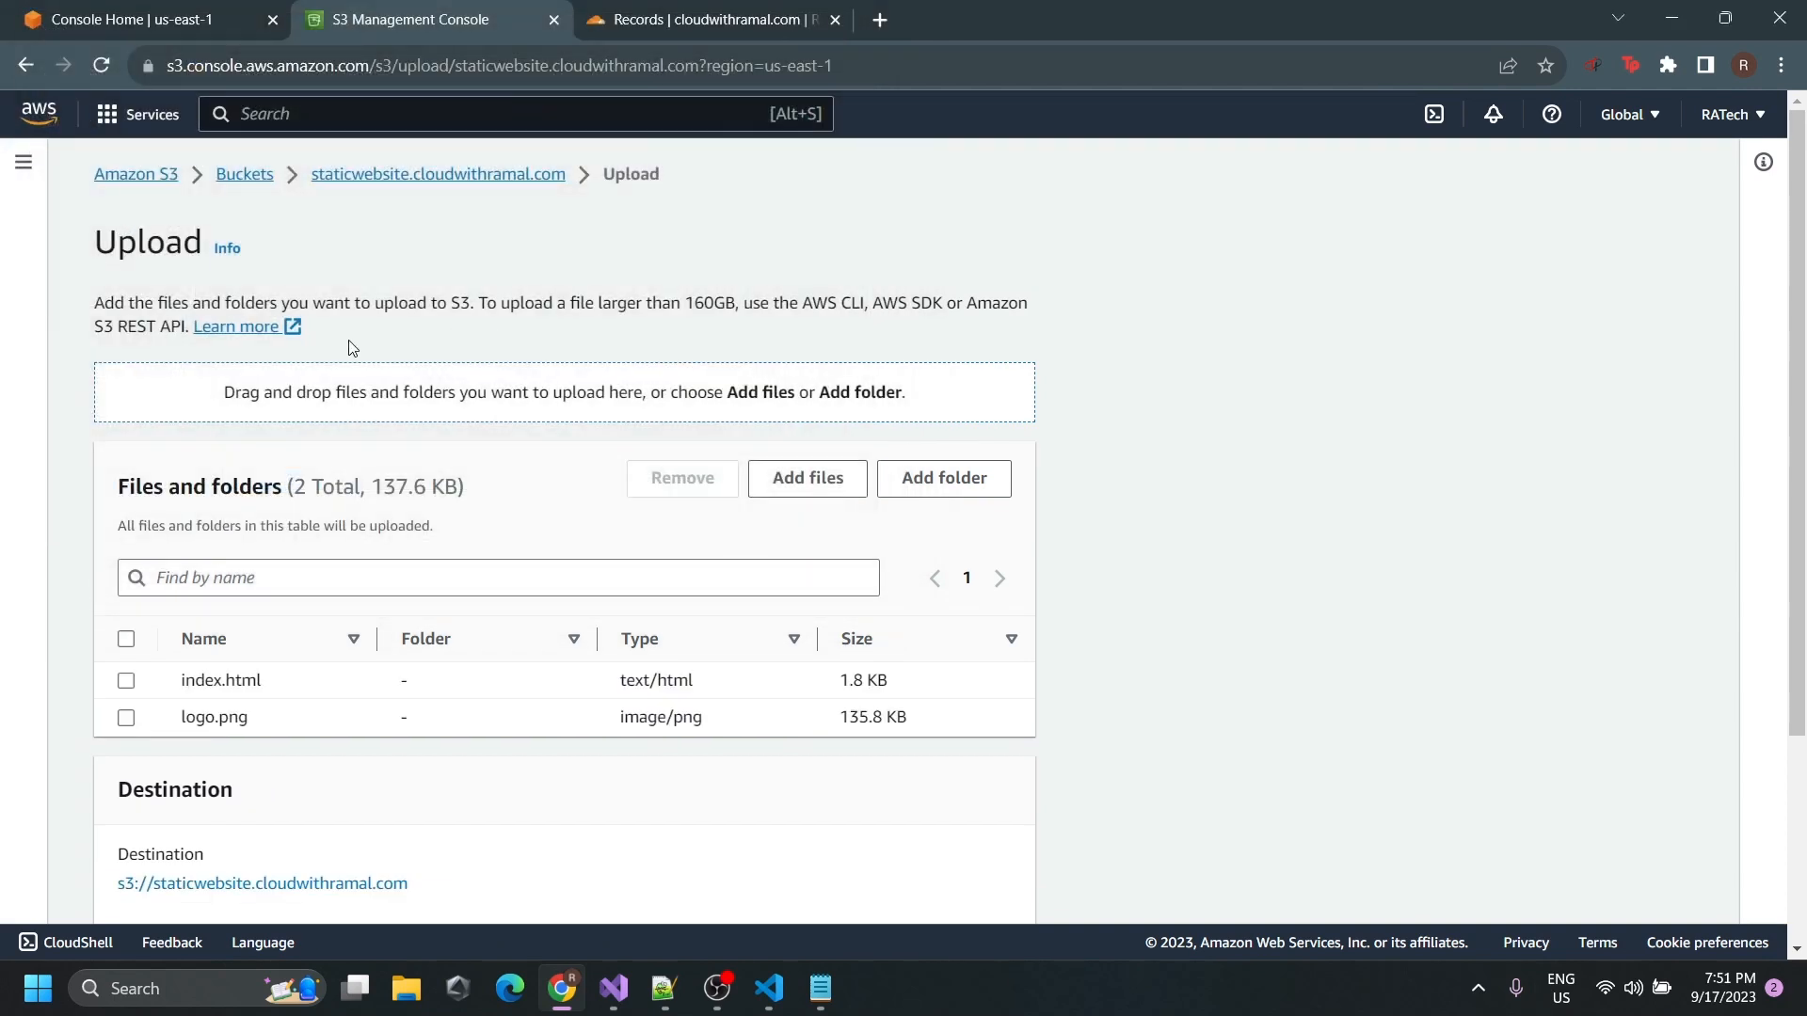
Check the index.html entry in the file list and upload both files to the bucket.
{"action": "scroll", "coordinate": [350, 348], "scroll_direction": "down", "scroll_amount": 3}
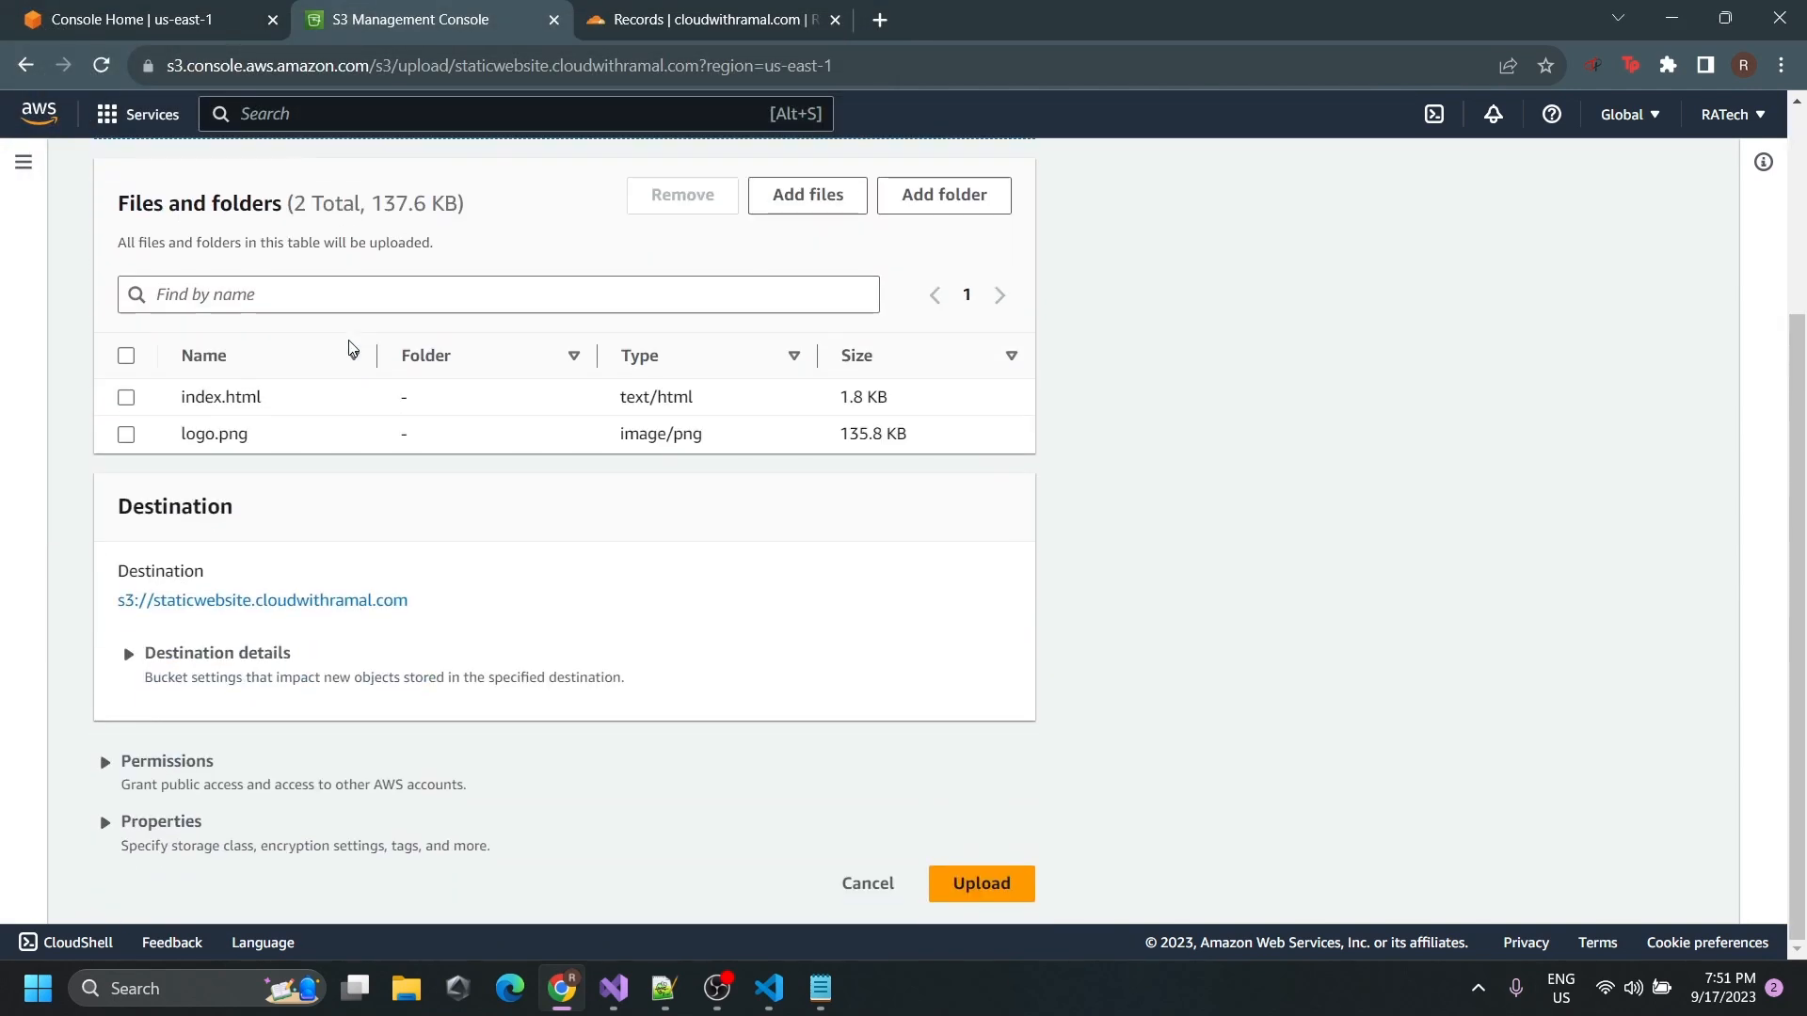
{"action": "left_click_drag", "start_coordinate": [290, 407], "coordinate": [179, 407]}
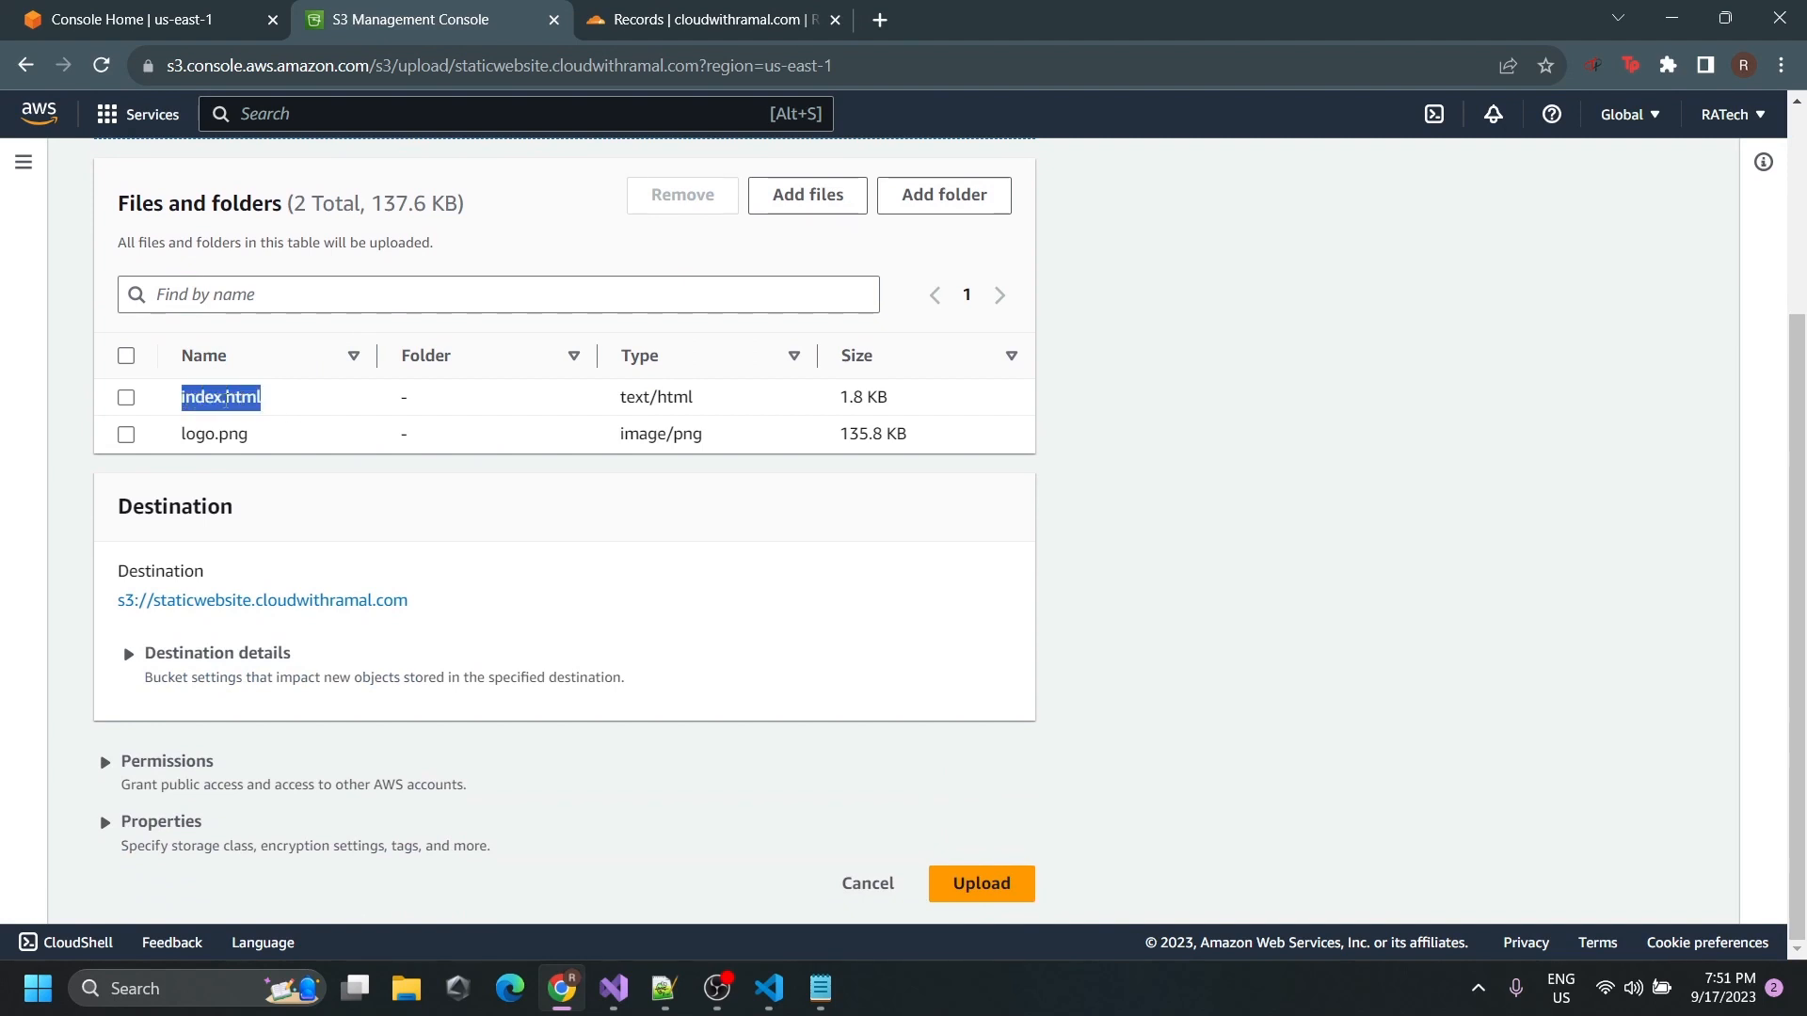
{"action": "left_click", "coordinate": [283, 408]}
{"action": "left_click_drag", "start_coordinate": [283, 408], "coordinate": [166, 410]}
{"action": "left_click", "coordinate": [1103, 441]}
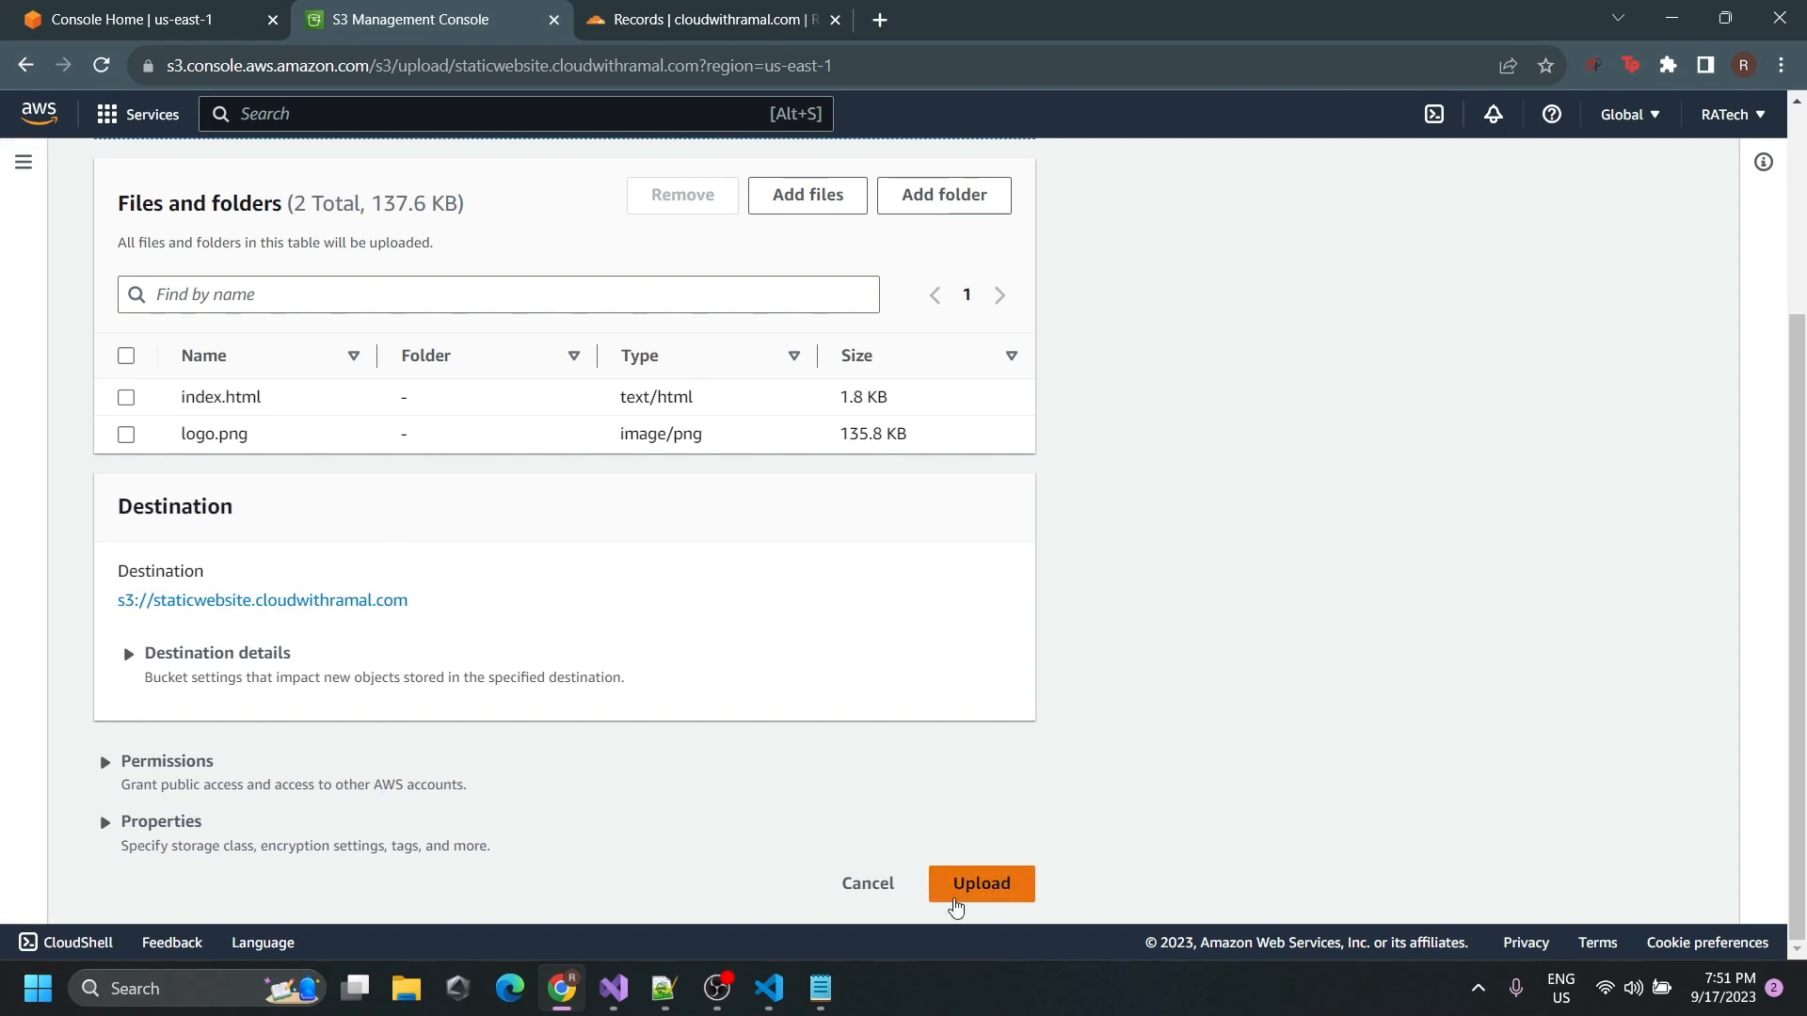
{"action": "left_click", "coordinate": [956, 906]}
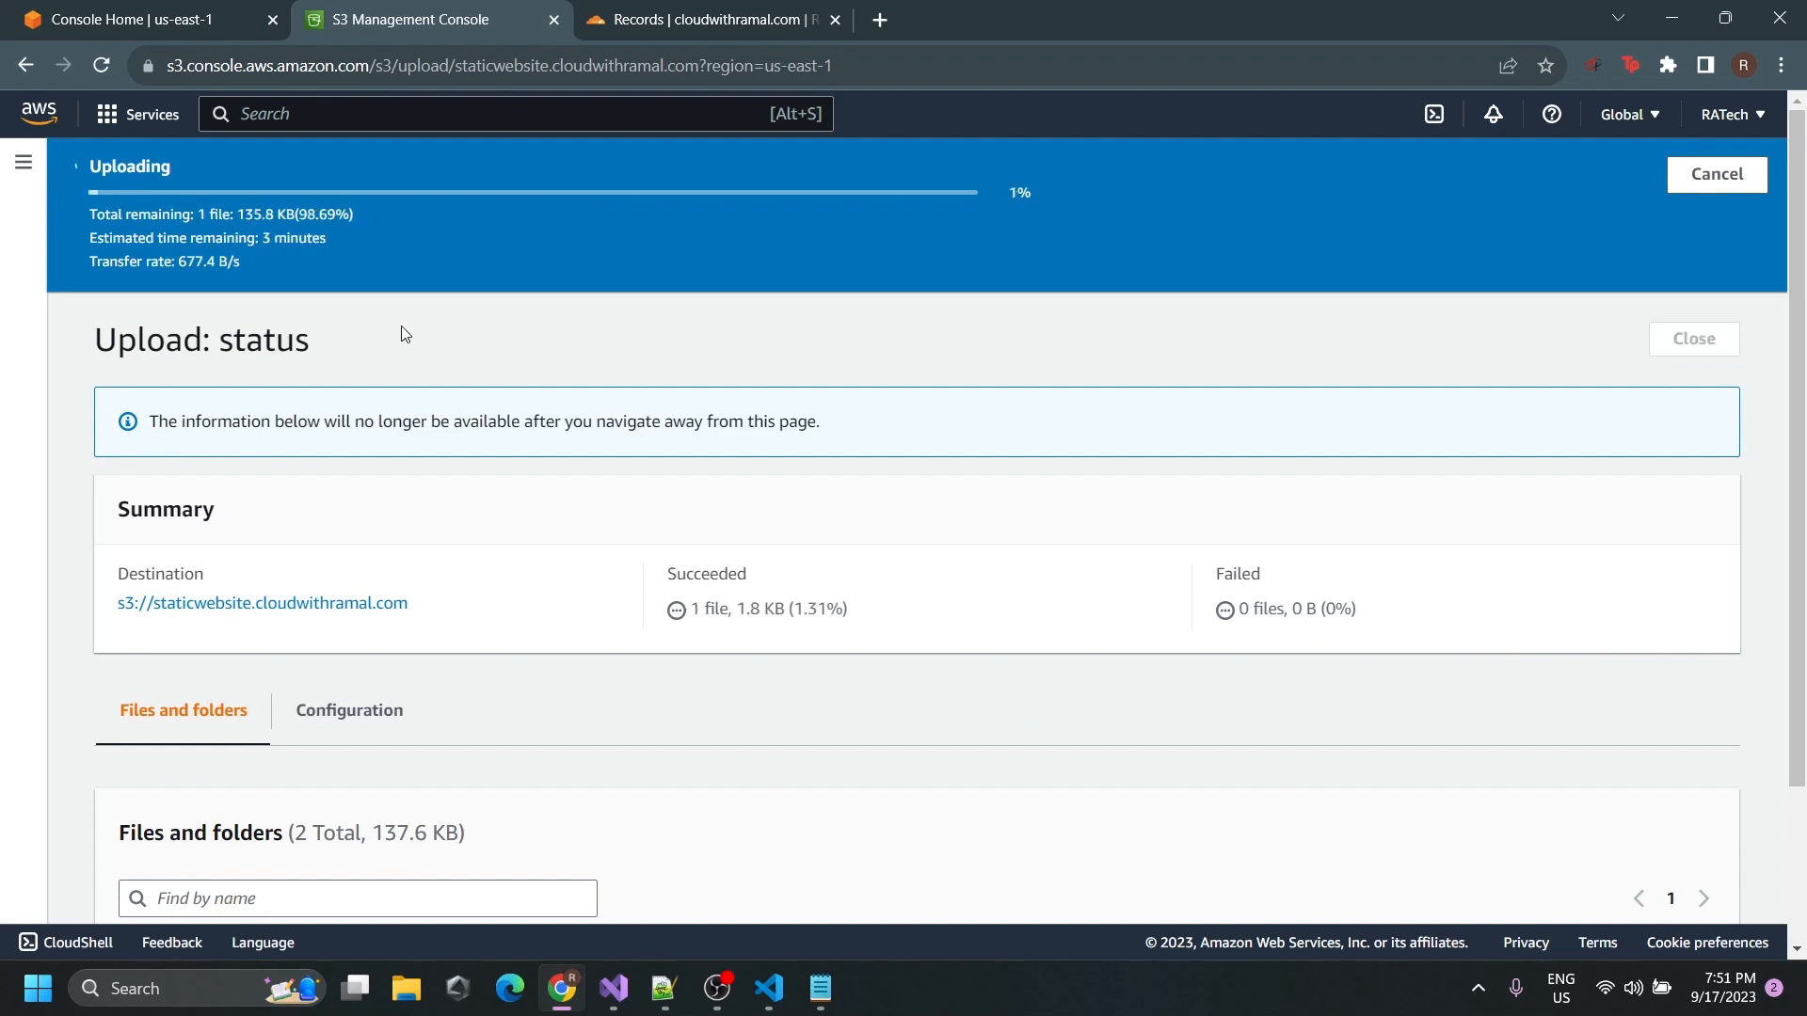
Review the upload status of index.html and logo.png, and close the status page to return to the bucket.
{"action": "scroll", "coordinate": [377, 639], "scroll_direction": "down", "scroll_amount": 2}
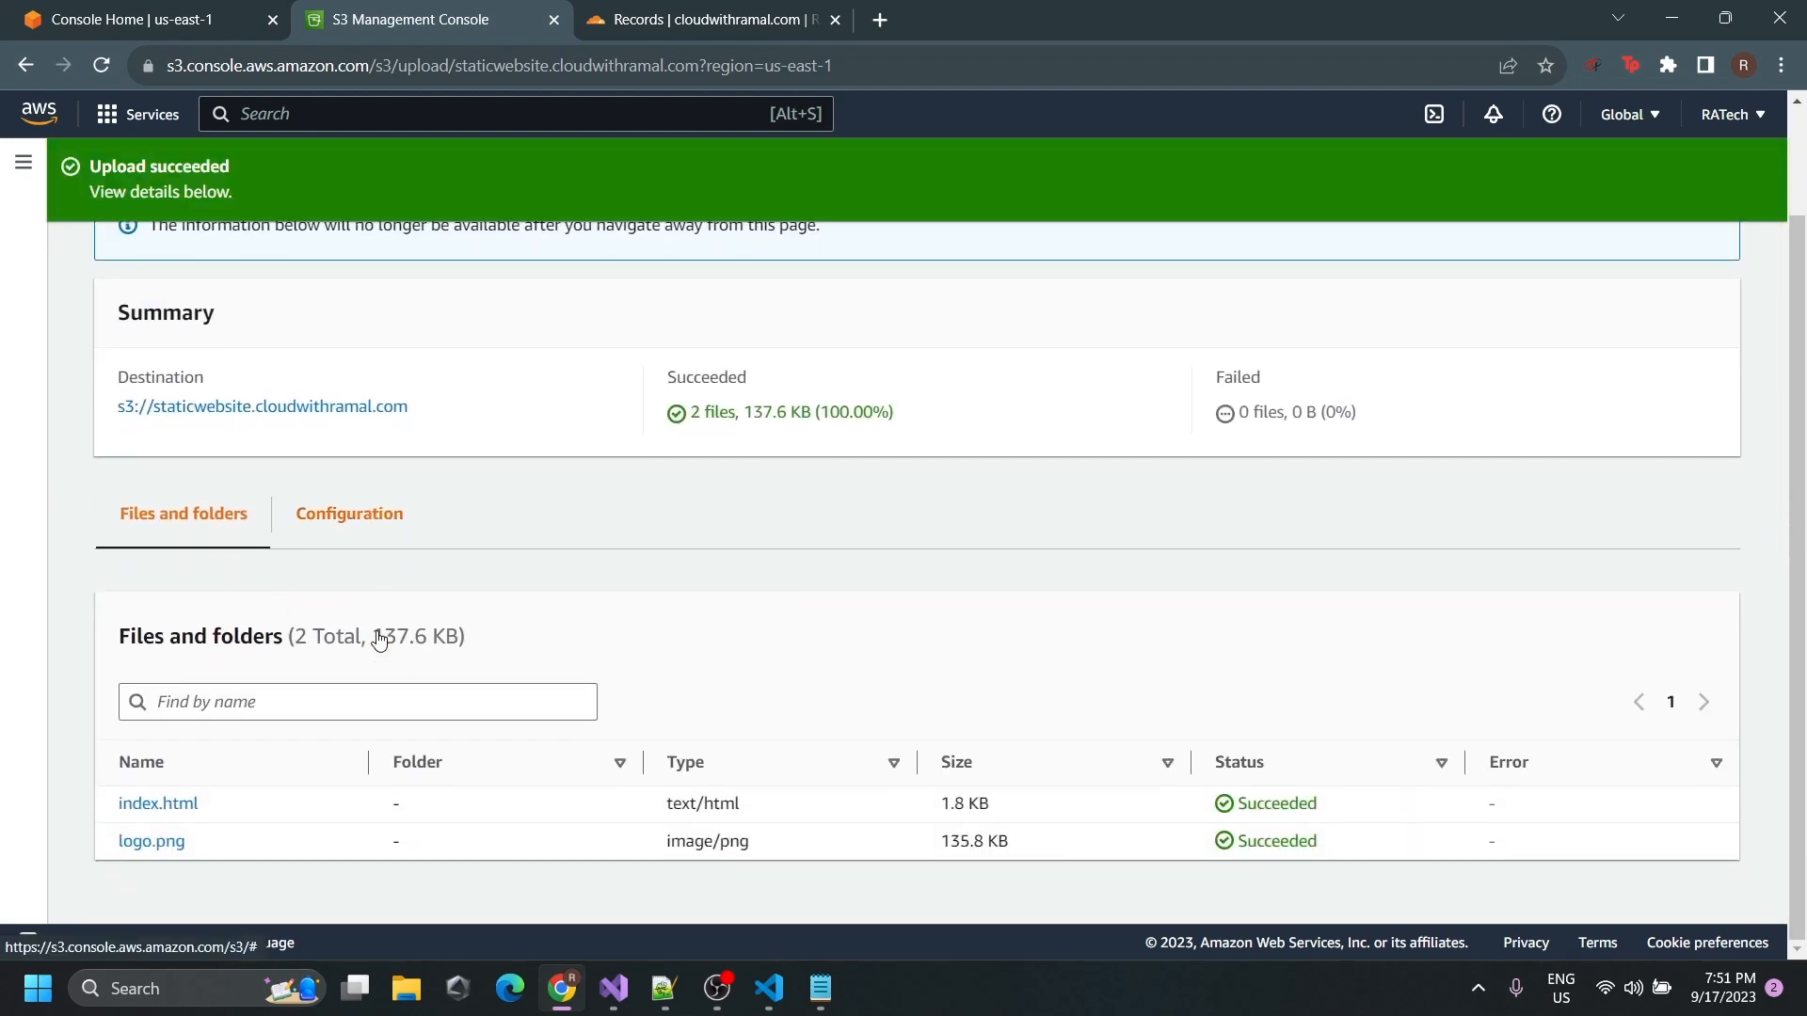
{"action": "left_click_drag", "start_coordinate": [235, 840], "coordinate": [99, 807]}
{"action": "left_click", "coordinate": [325, 764]}
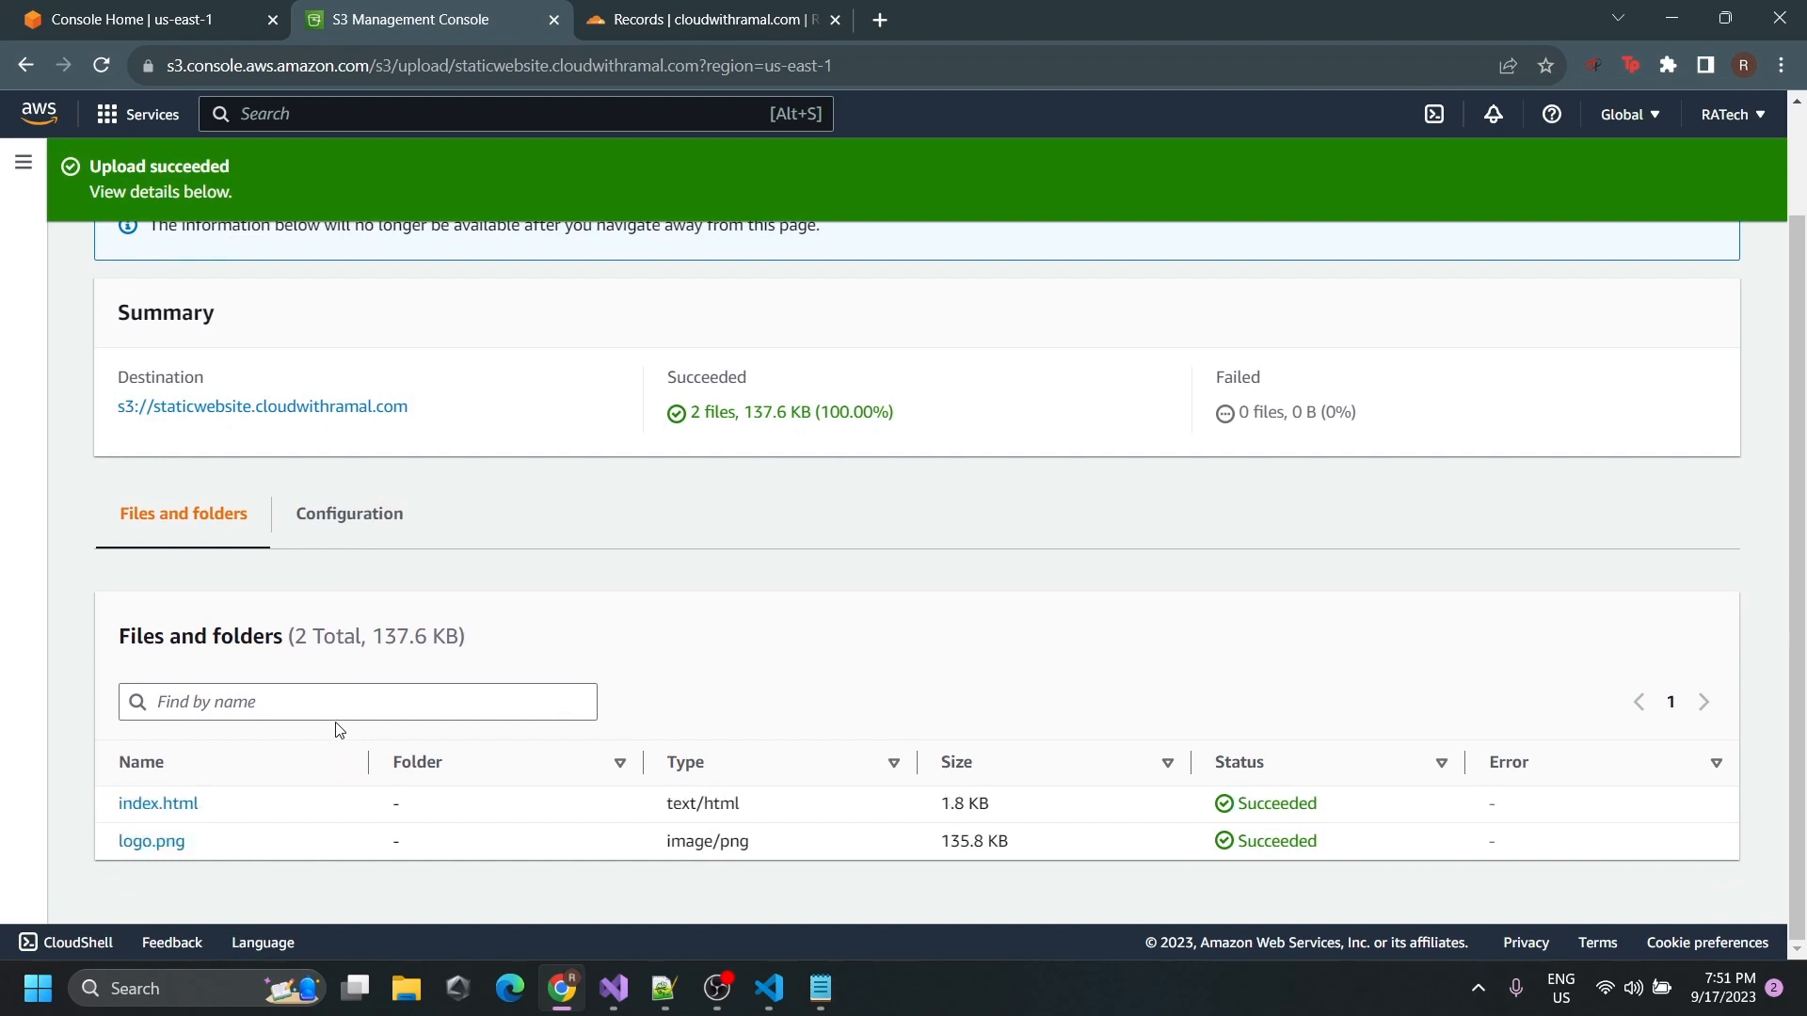
{"action": "scroll", "coordinate": [341, 659], "scroll_direction": "up", "scroll_amount": 2}
{"action": "left_click", "coordinate": [1695, 268]}
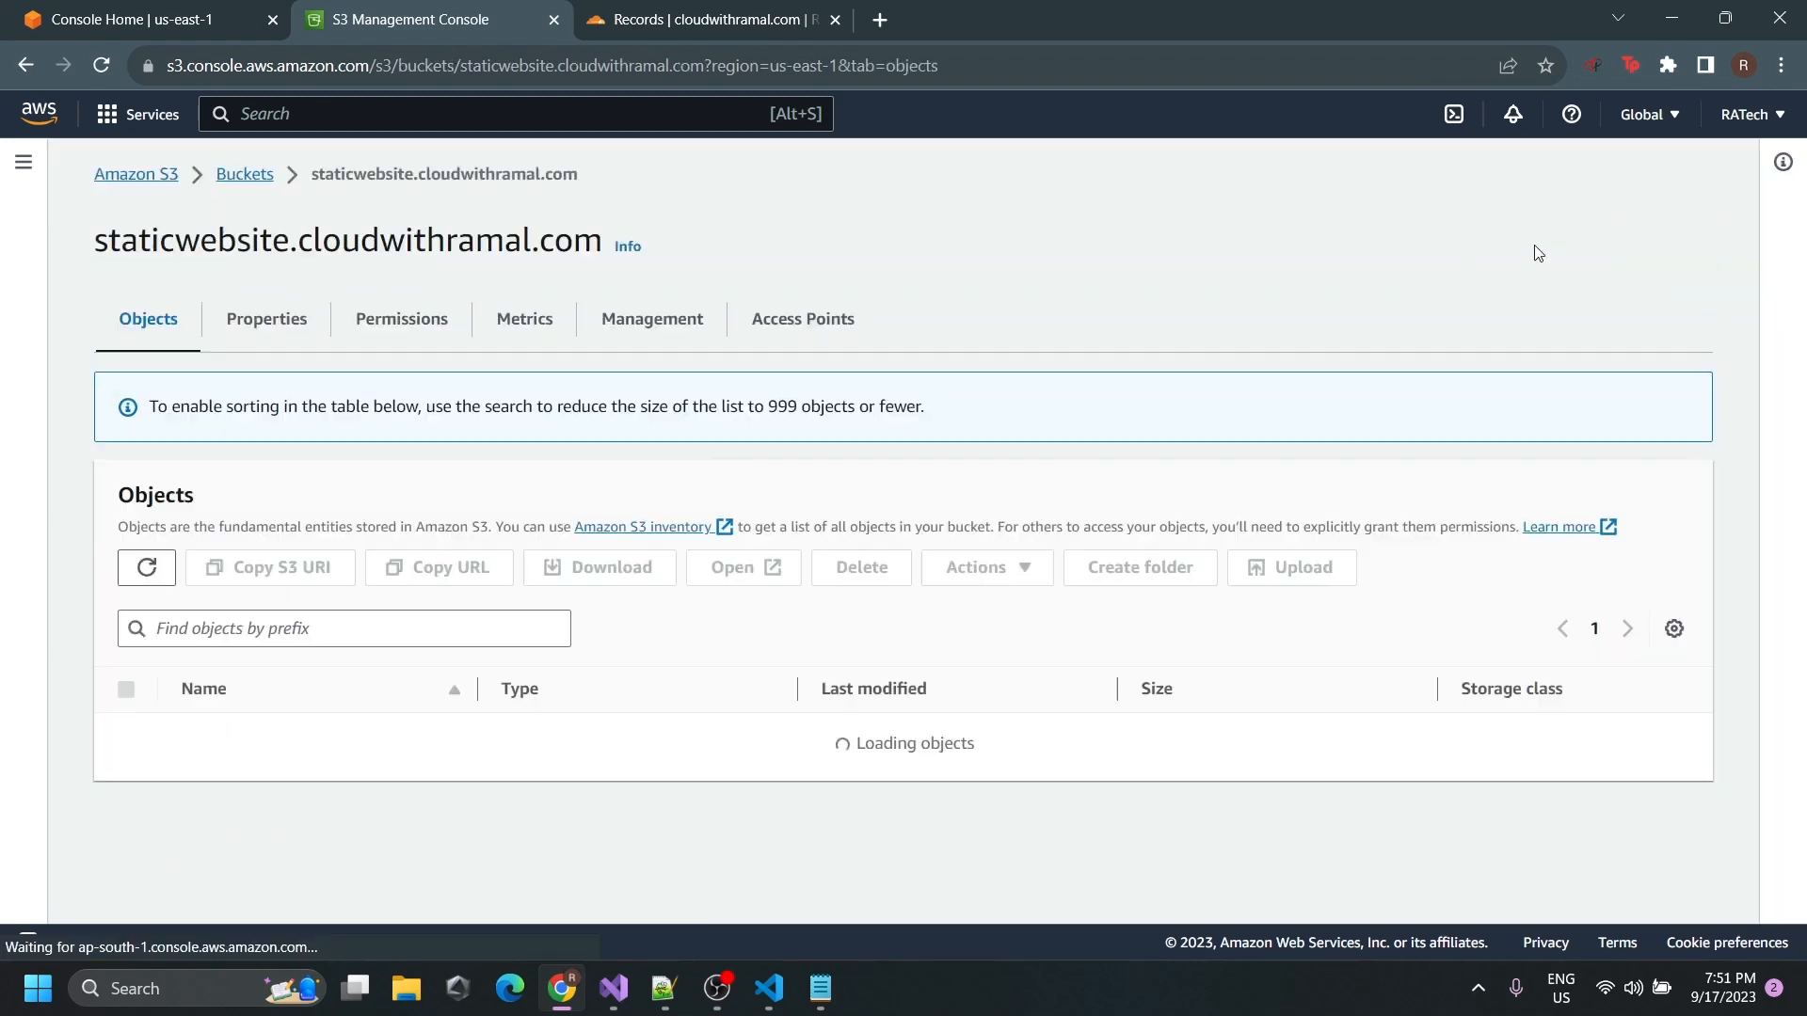
Open the bucket's static website hosting settings for editing from its properties.
{"action": "left_click", "coordinate": [260, 325]}
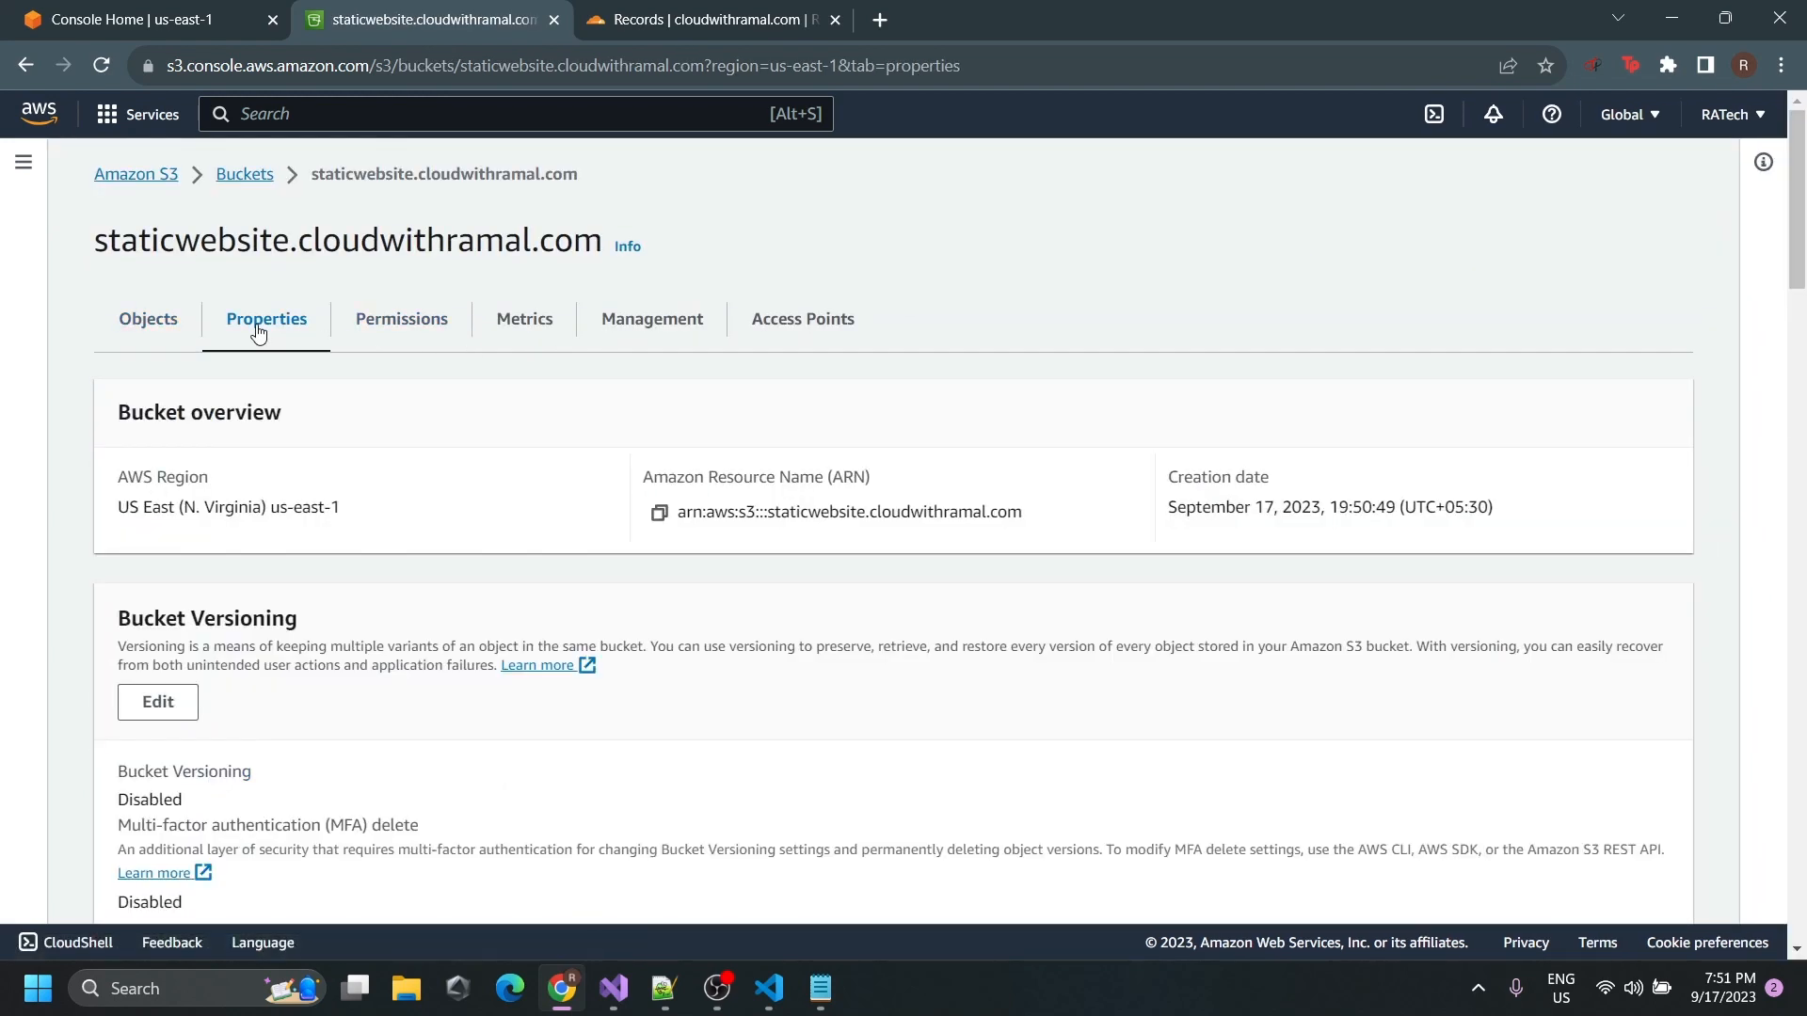
{"action": "scroll", "coordinate": [976, 782], "scroll_direction": "down", "scroll_amount": 15}
{"action": "scroll", "coordinate": [977, 778], "scroll_direction": "down", "scroll_amount": 10}
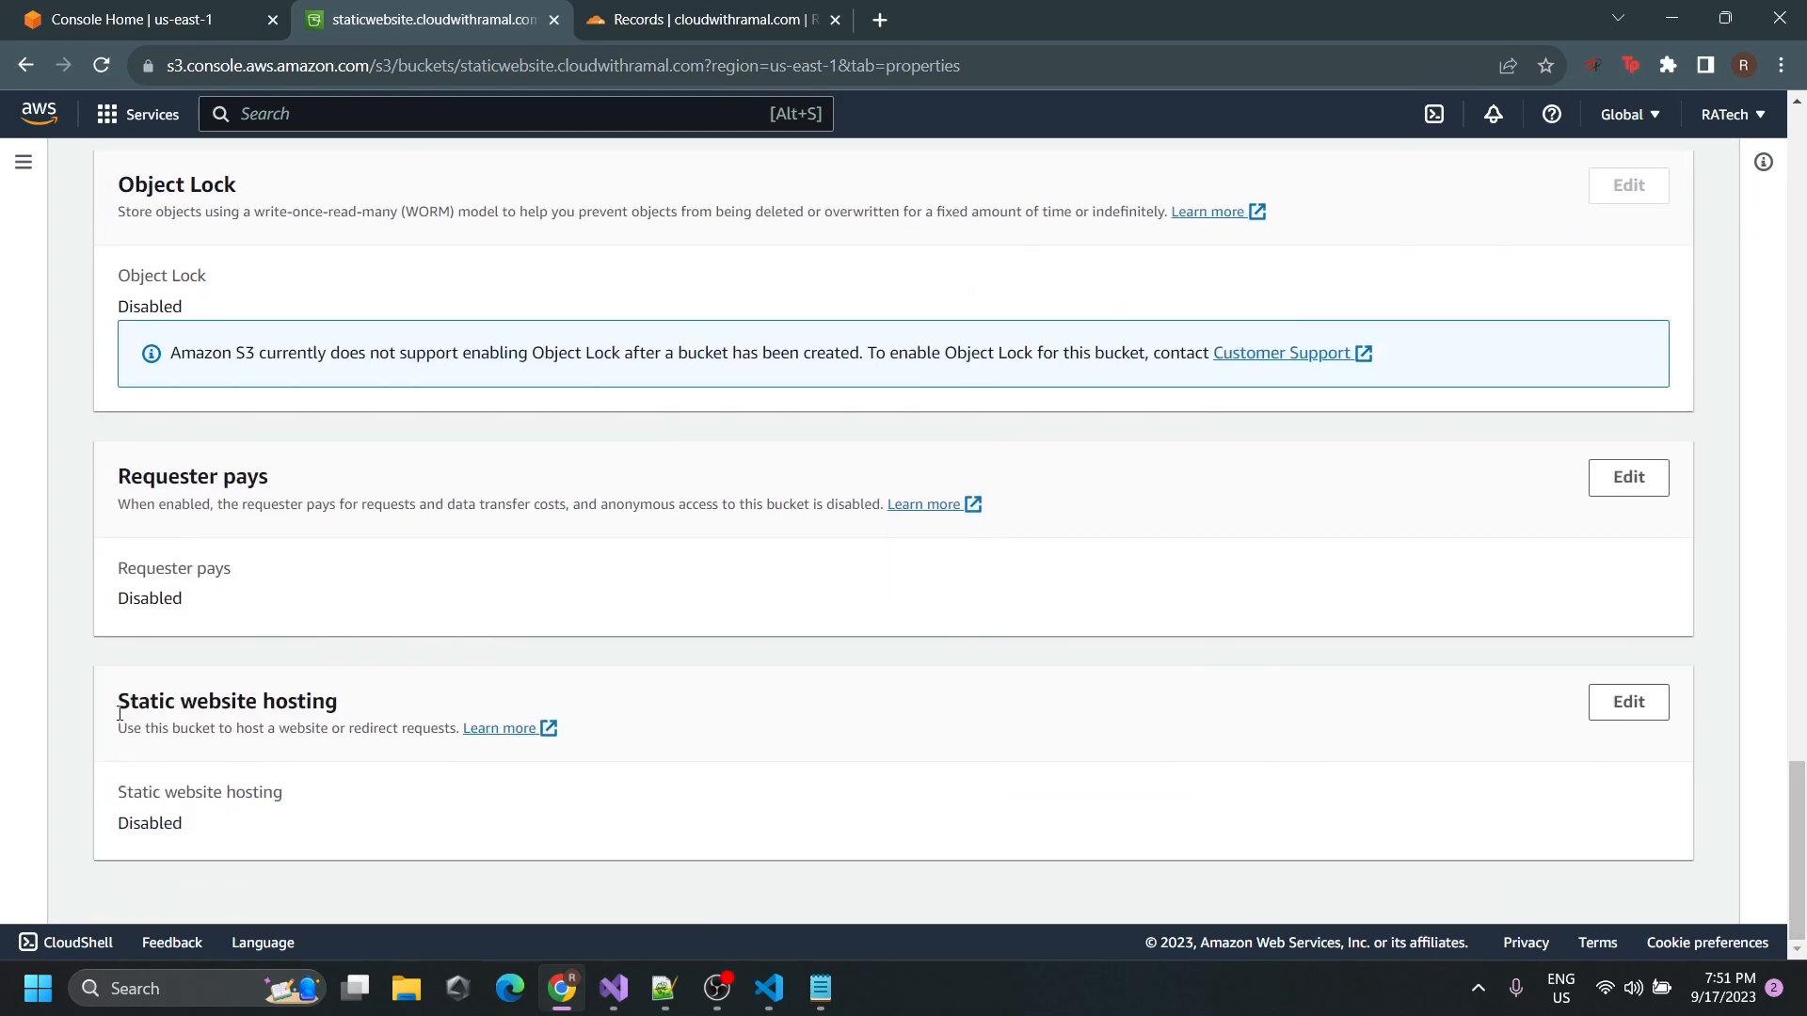
{"action": "left_click_drag", "start_coordinate": [116, 702], "coordinate": [339, 703]}
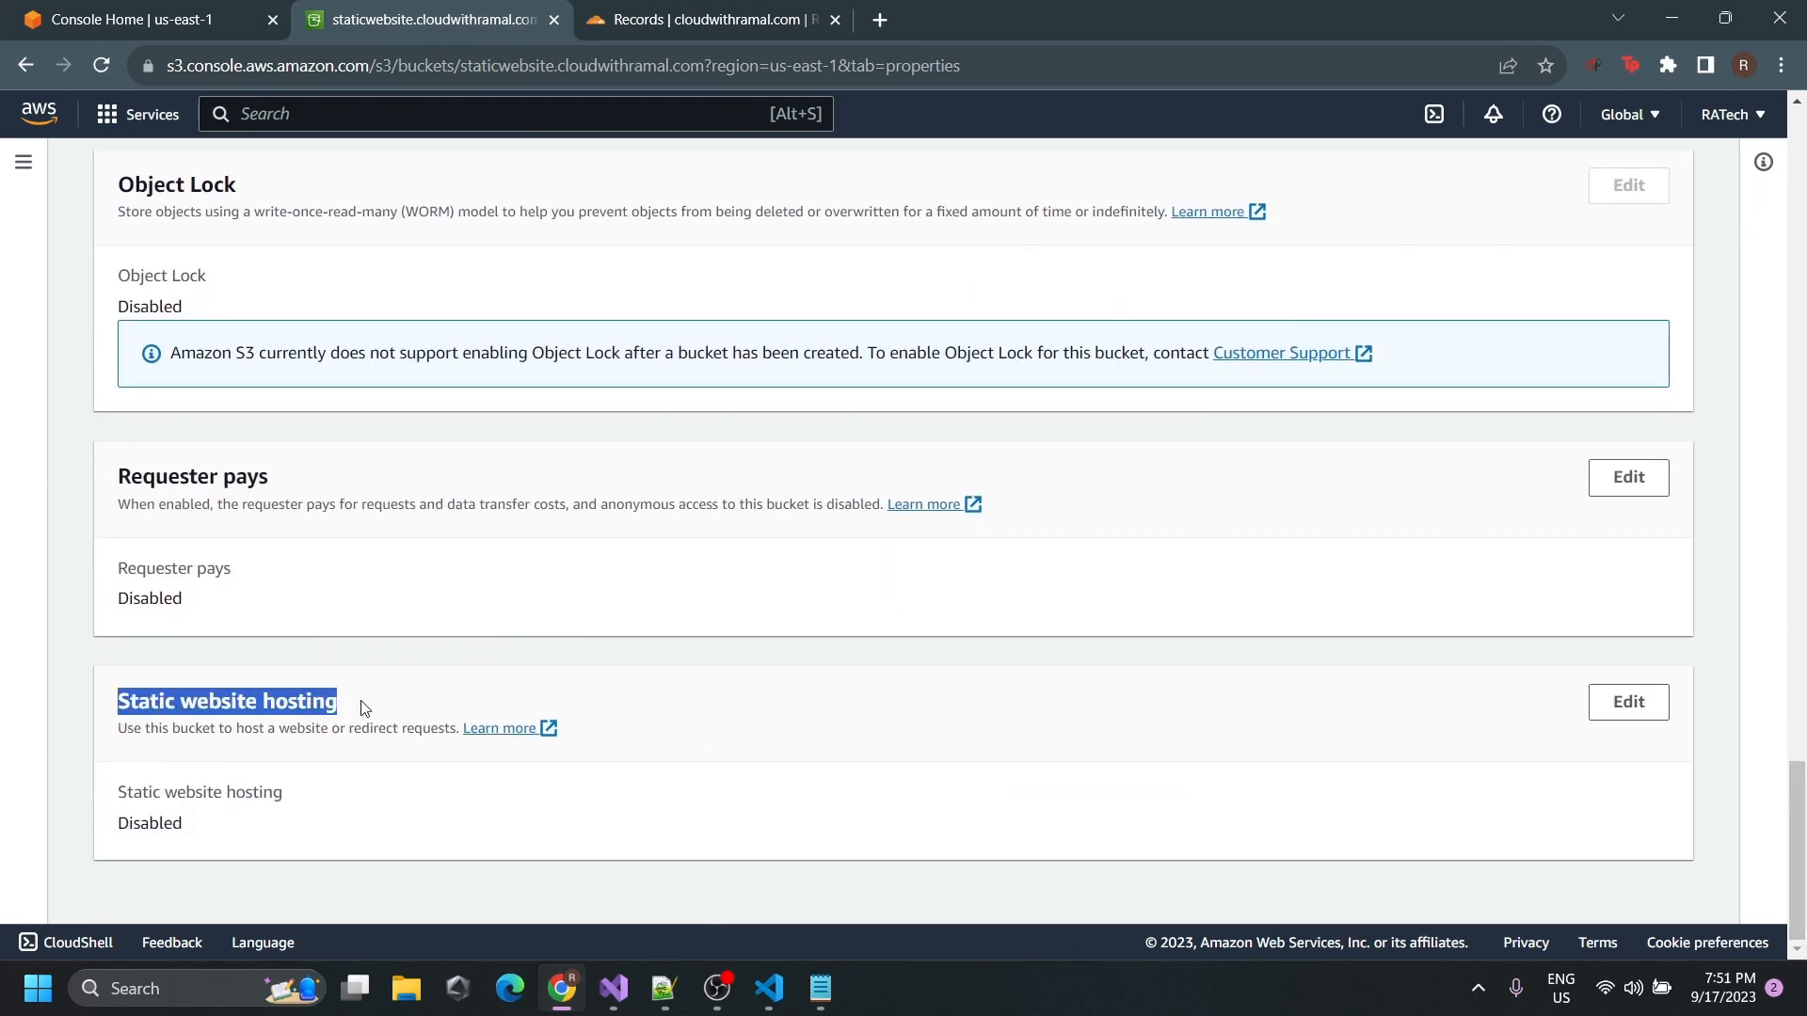
{"action": "left_click", "coordinate": [365, 708]}
{"action": "left_click", "coordinate": [1660, 692]}
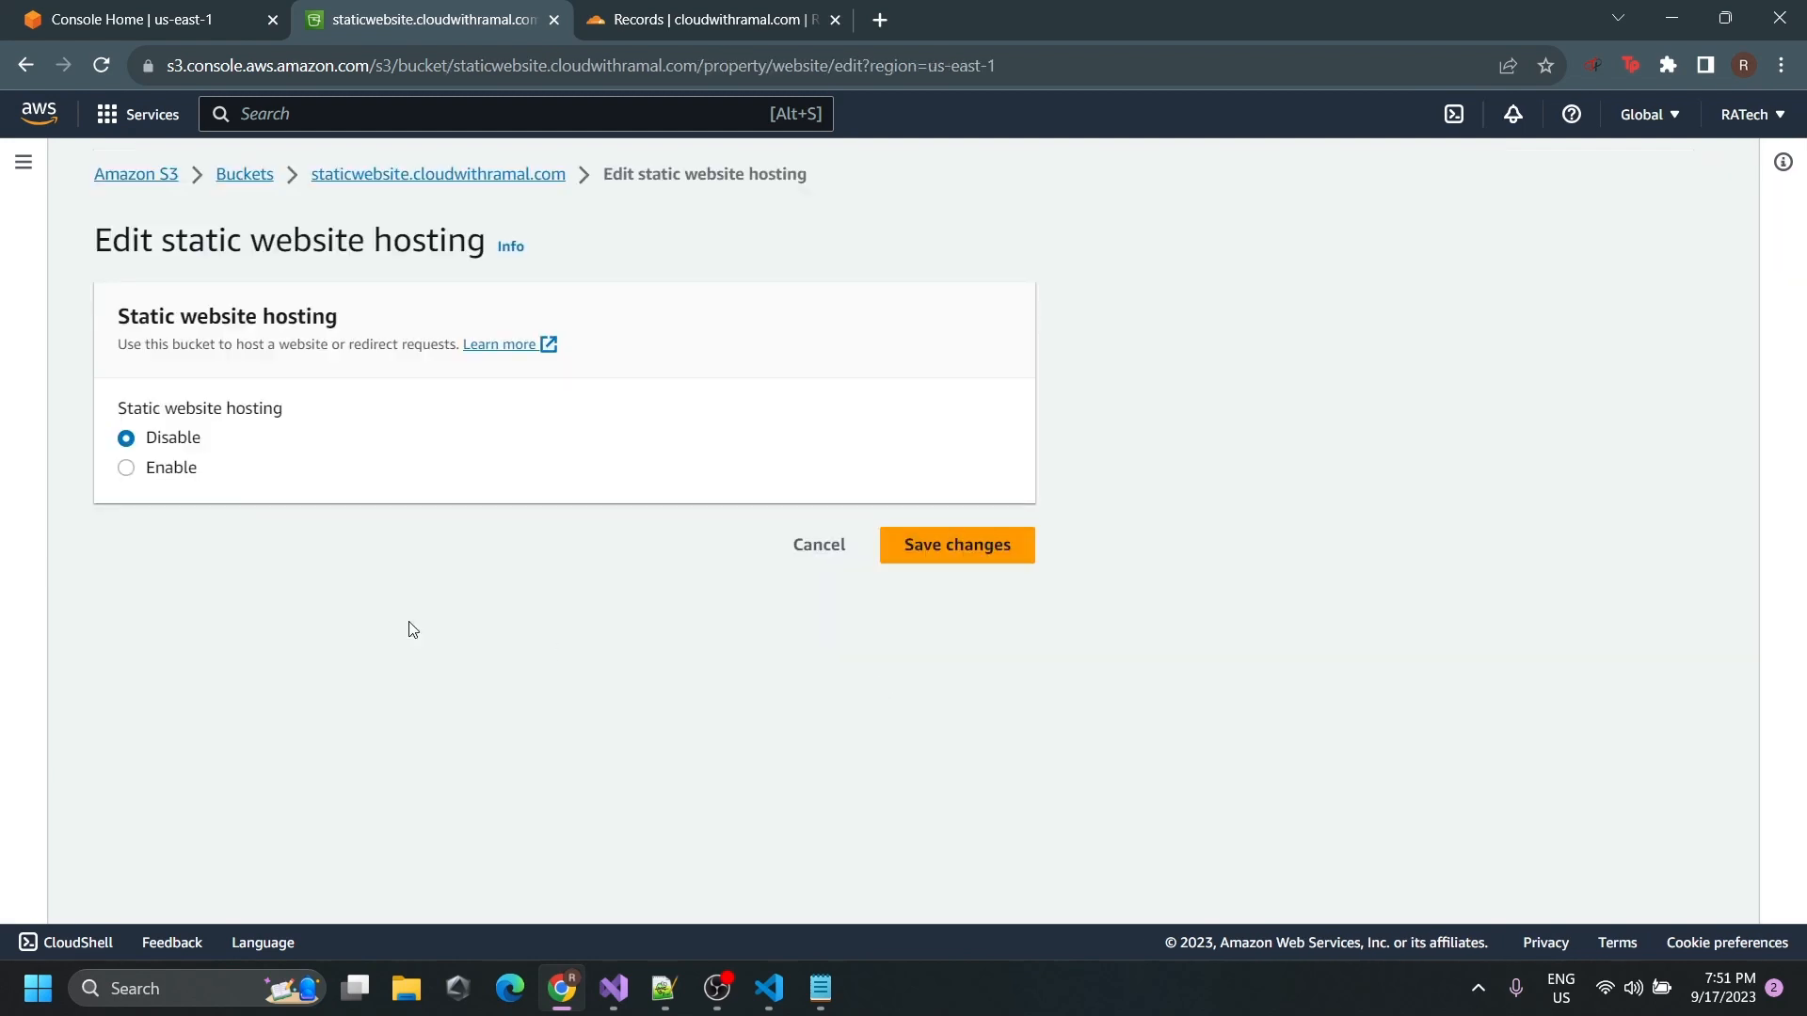
Enable static website hosting for the bucket, keeping Host a static website as the hosting type.
{"action": "left_click", "coordinate": [184, 475]}
{"action": "scroll", "coordinate": [198, 447], "scroll_direction": "down", "scroll_amount": 1}
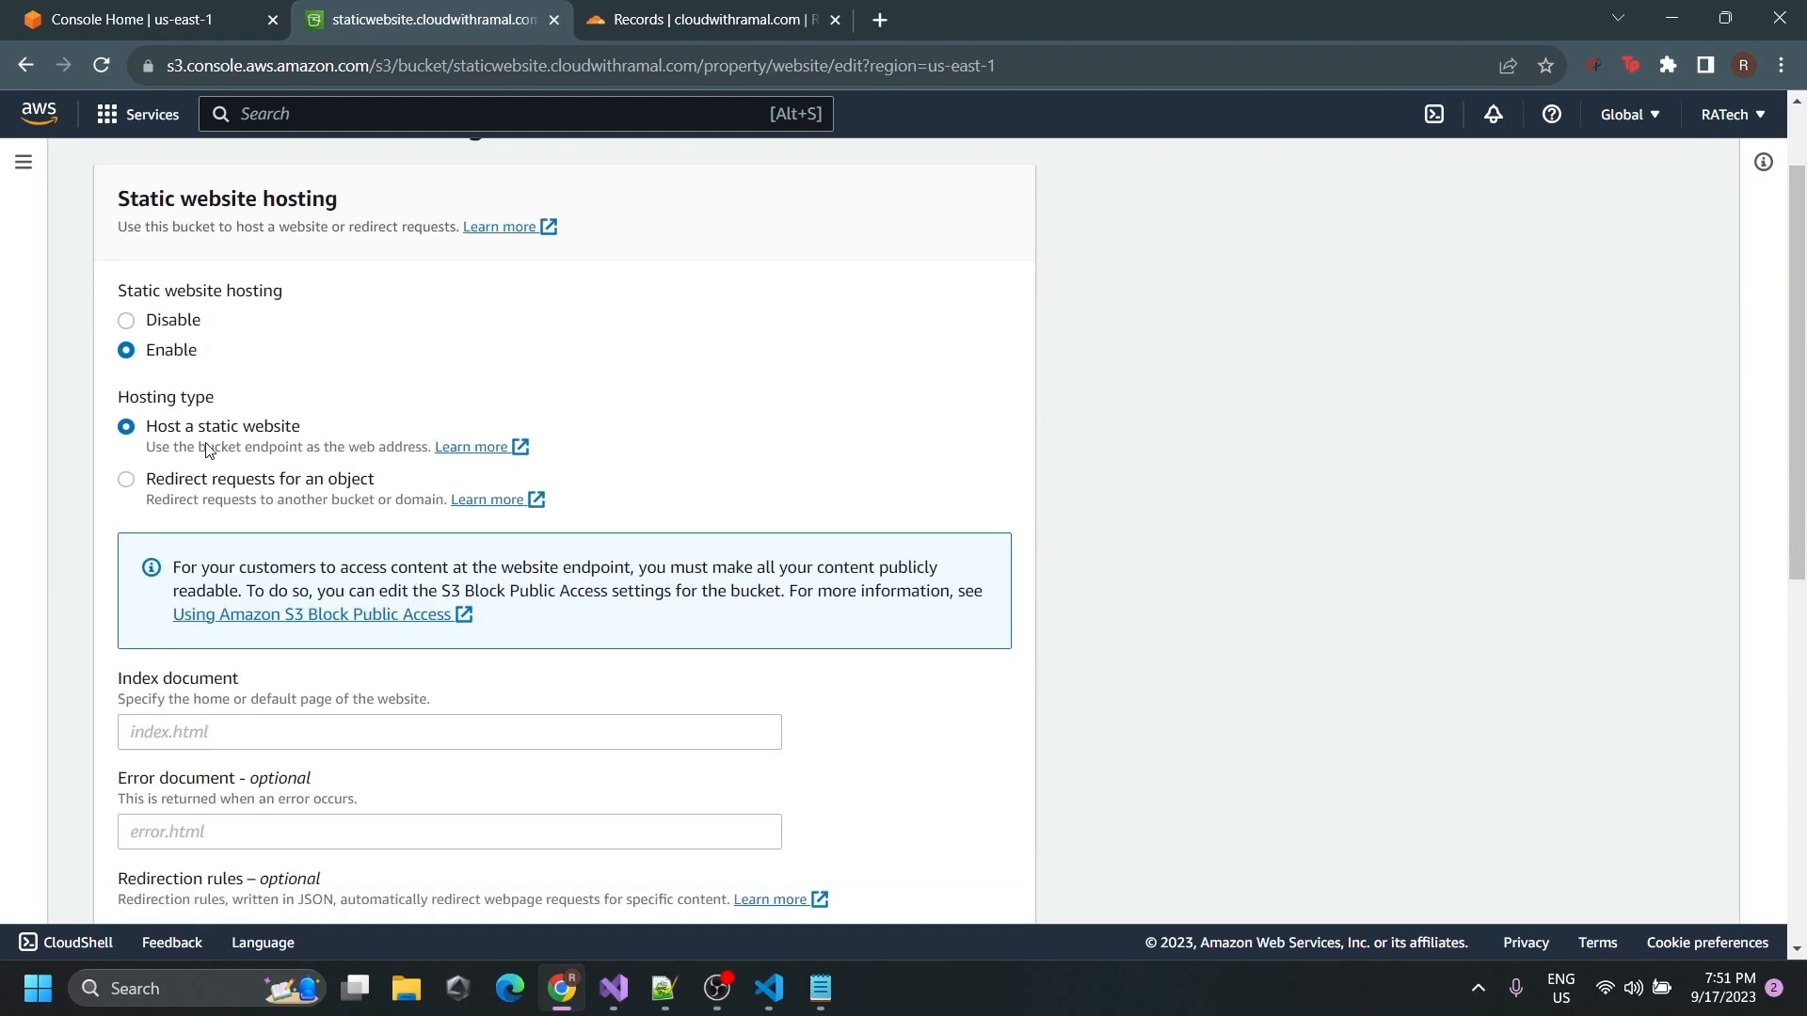
{"action": "left_click_drag", "start_coordinate": [114, 399], "coordinate": [241, 400]}
{"action": "left_click", "coordinate": [155, 419]}
{"action": "scroll", "coordinate": [299, 636], "scroll_direction": "down", "scroll_amount": 2}
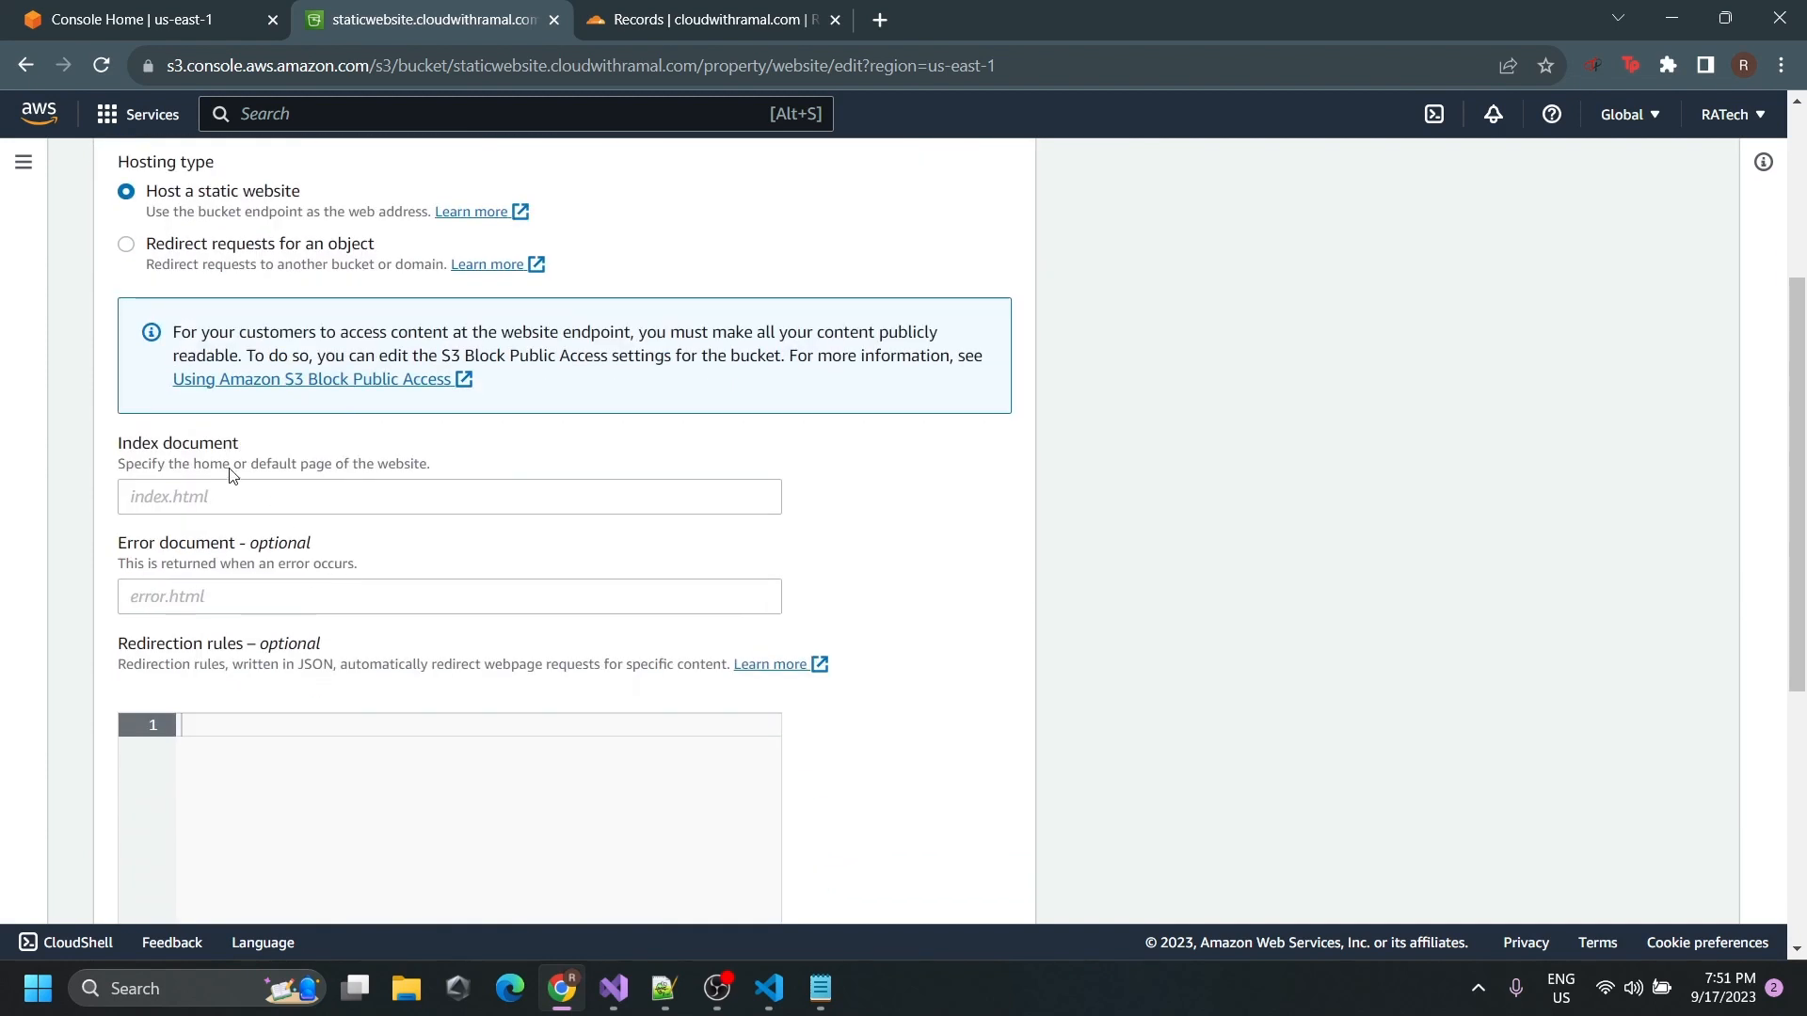
Set the index document of the static website to index.html.
{"action": "left_click", "coordinate": [230, 493]}
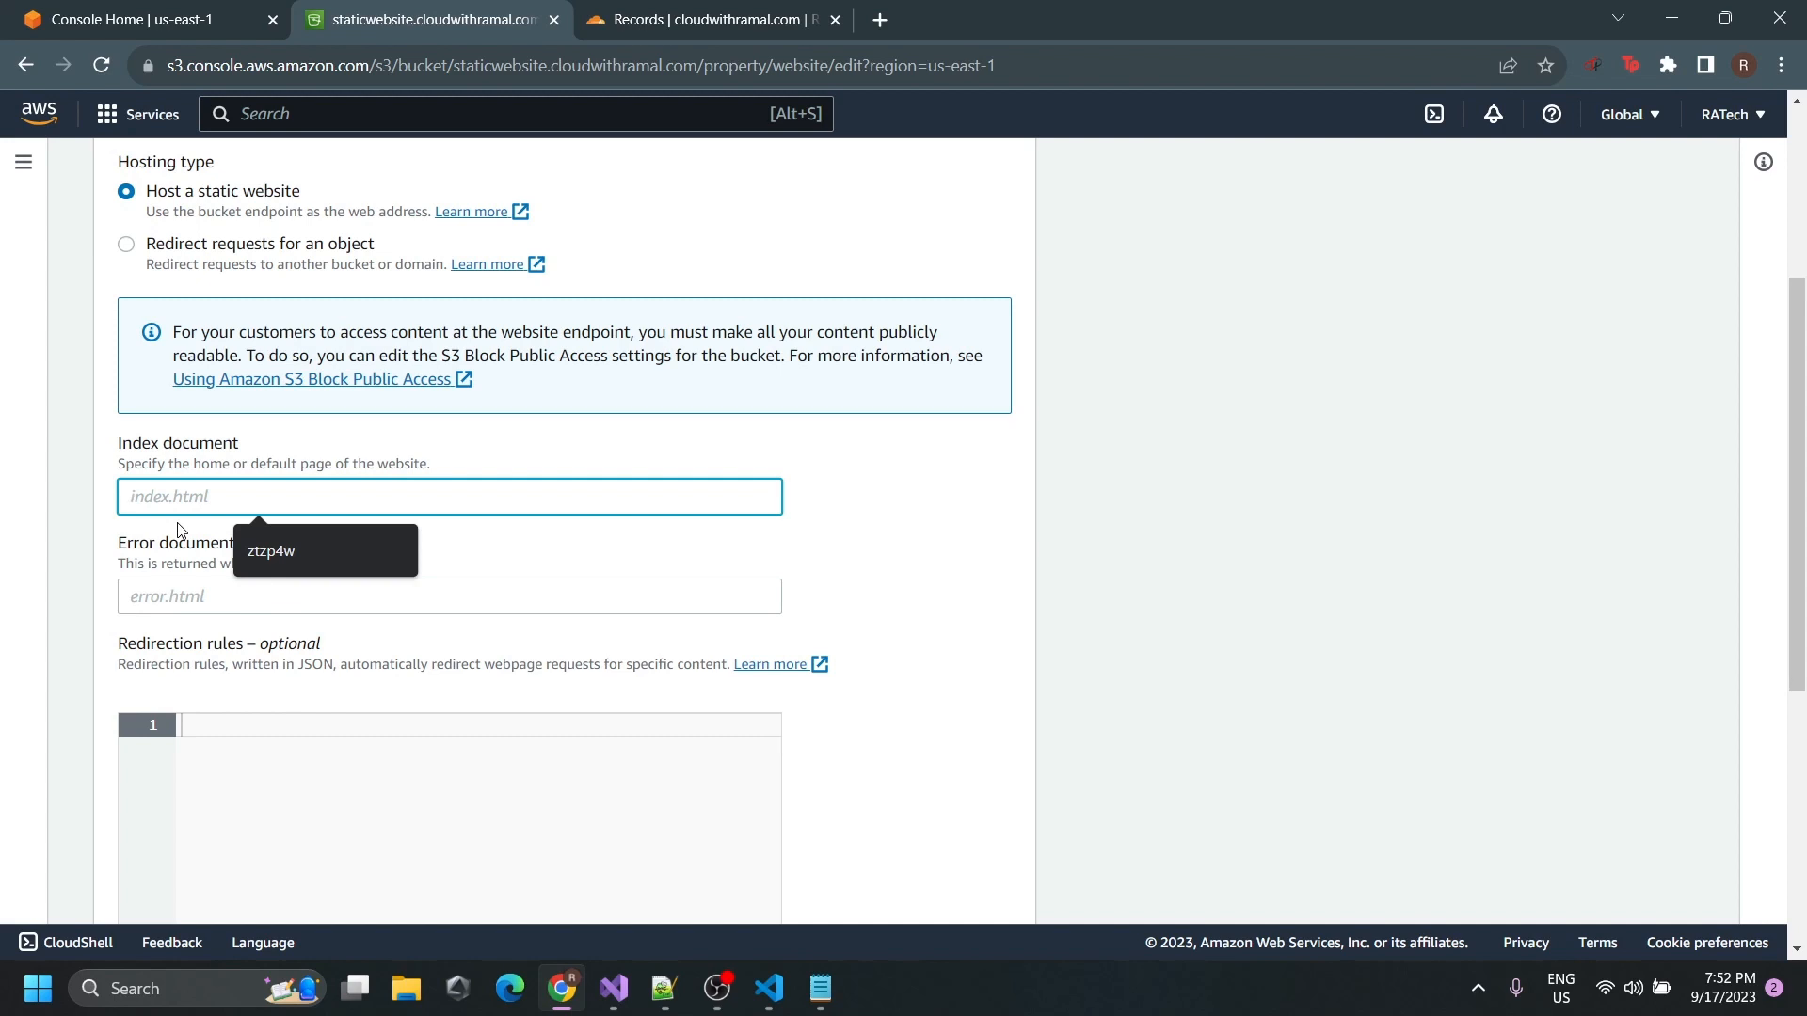
{"action": "type", "text": "ind"}
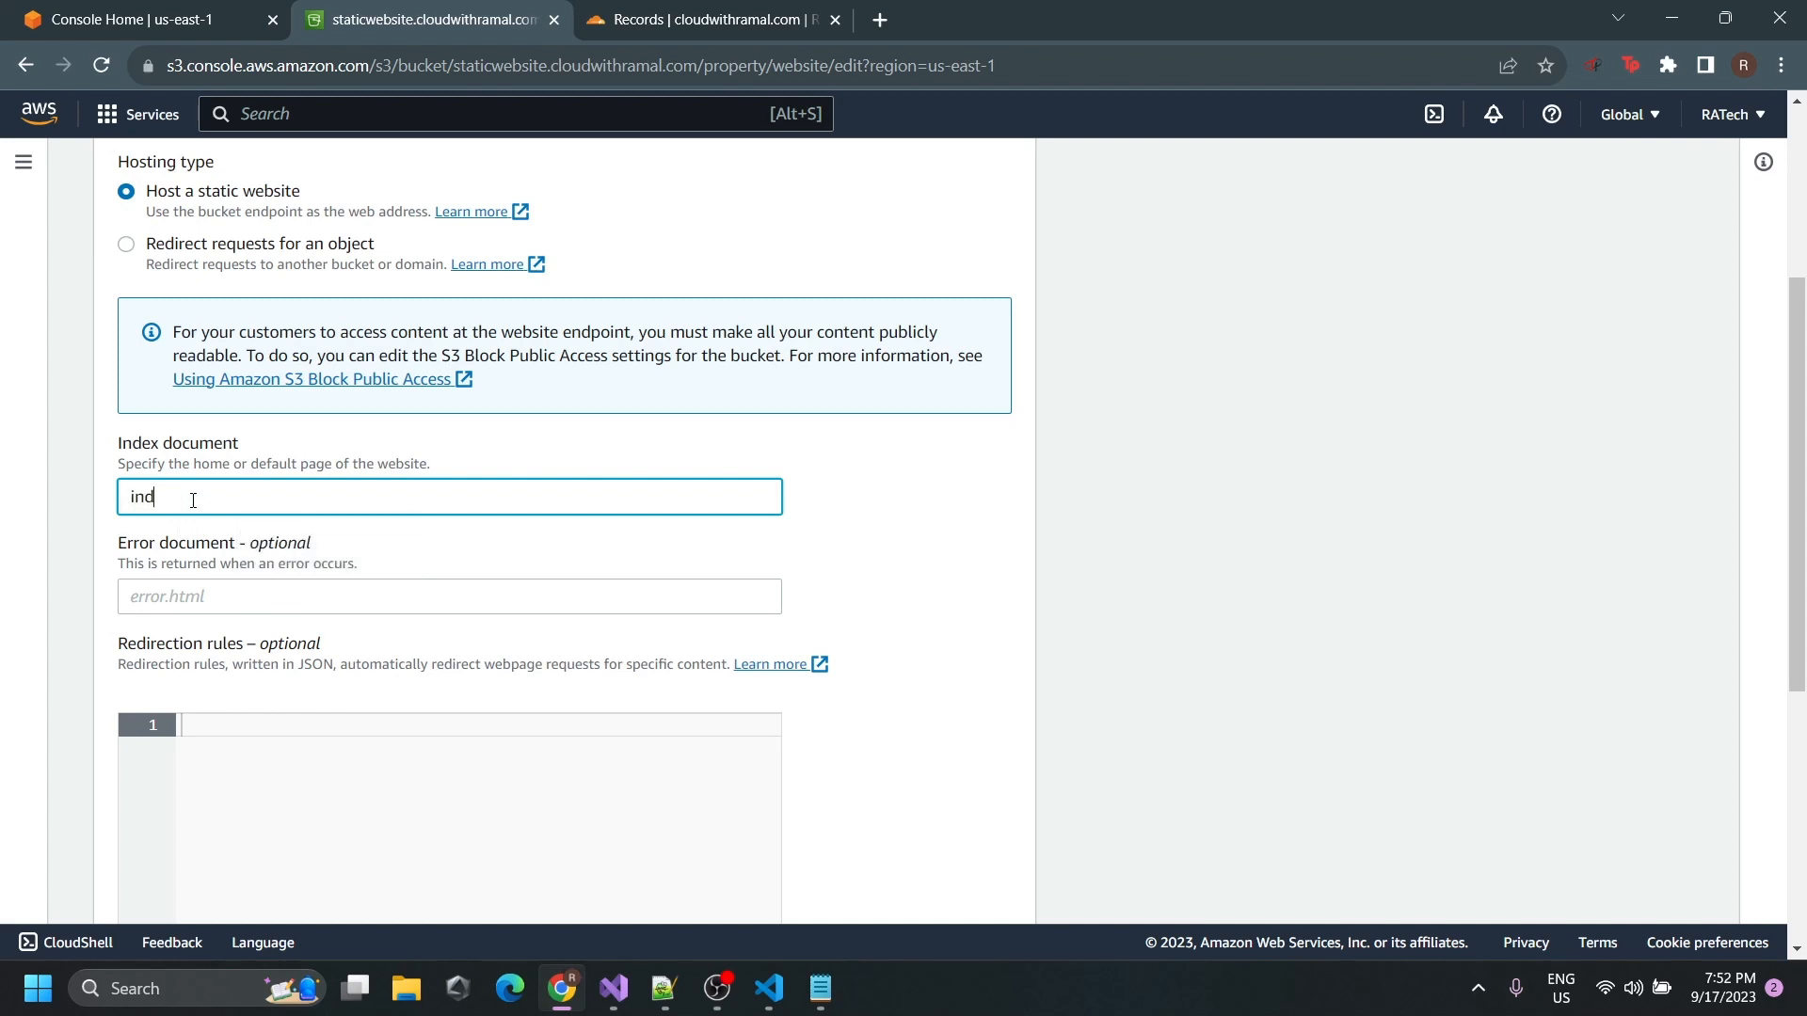
{"action": "type", "text": "es.html"}
{"action": "left_click_drag", "start_coordinate": [236, 498], "coordinate": [97, 508]}
{"action": "left_click", "coordinate": [404, 570]}
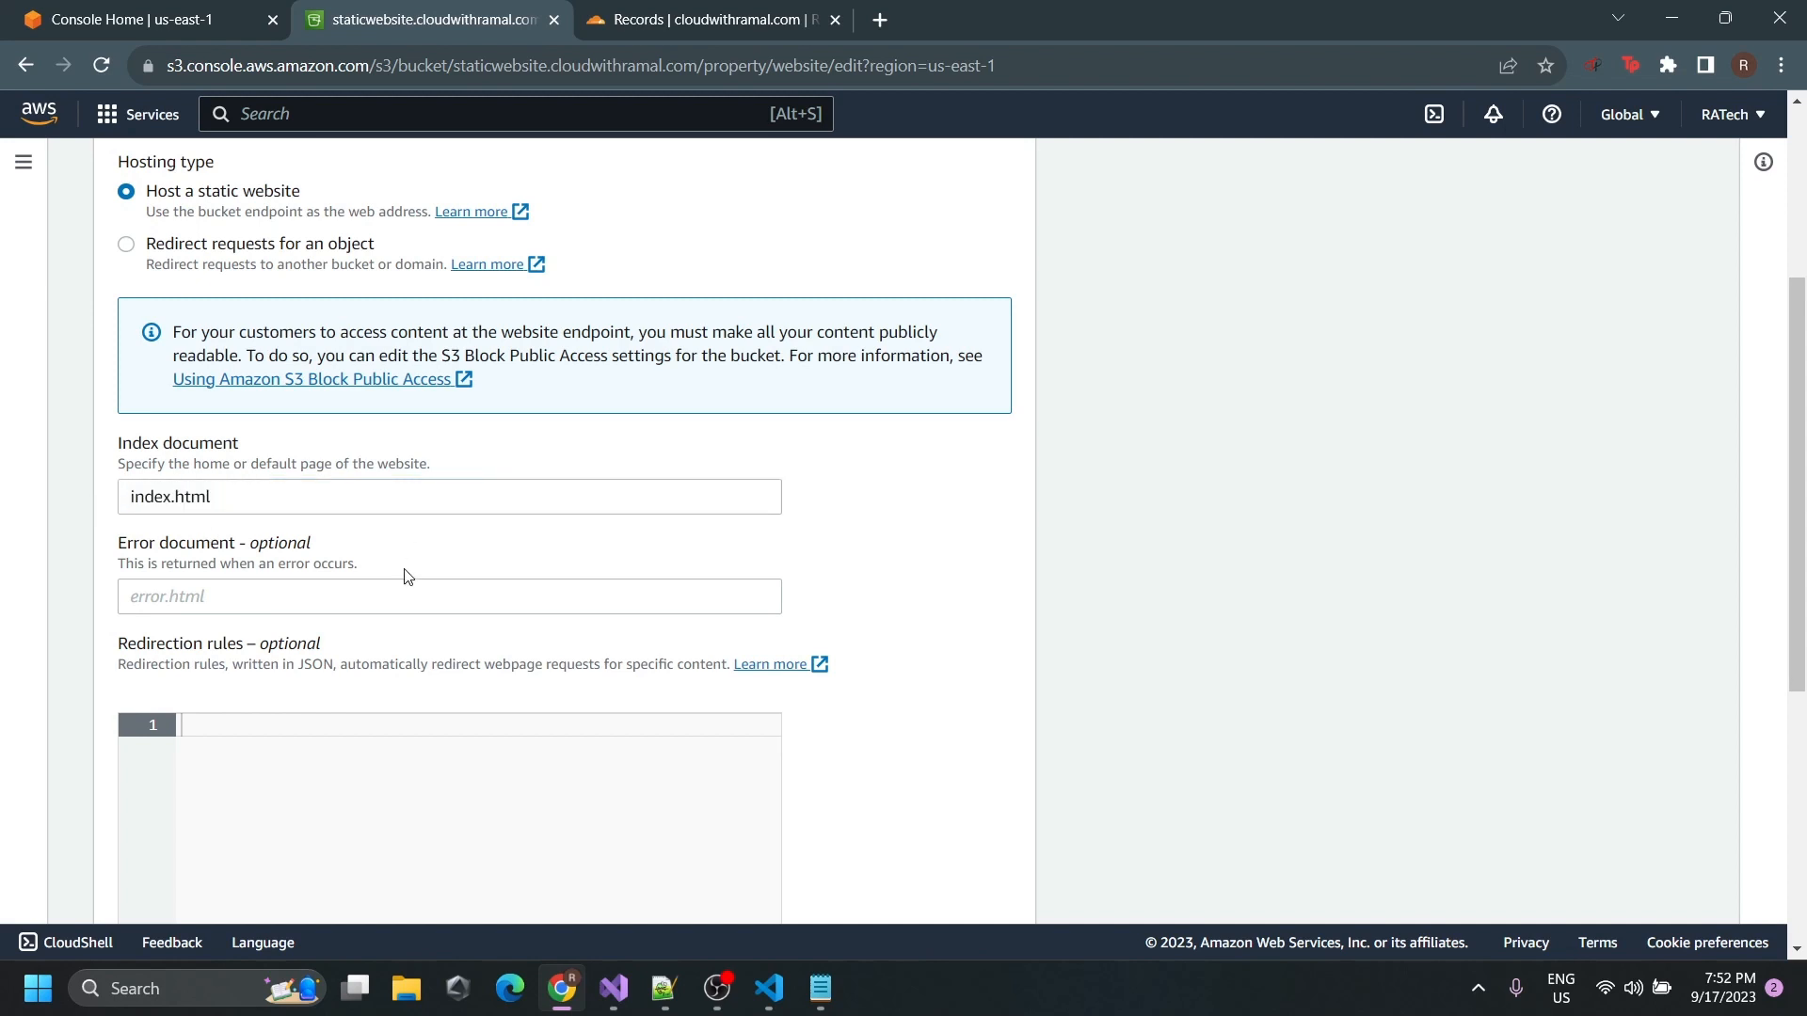
Leave the optional error document and redirection rules empty, and save the static website hosting changes.
{"action": "scroll", "coordinate": [20, 589], "scroll_direction": "down", "scroll_amount": 2}
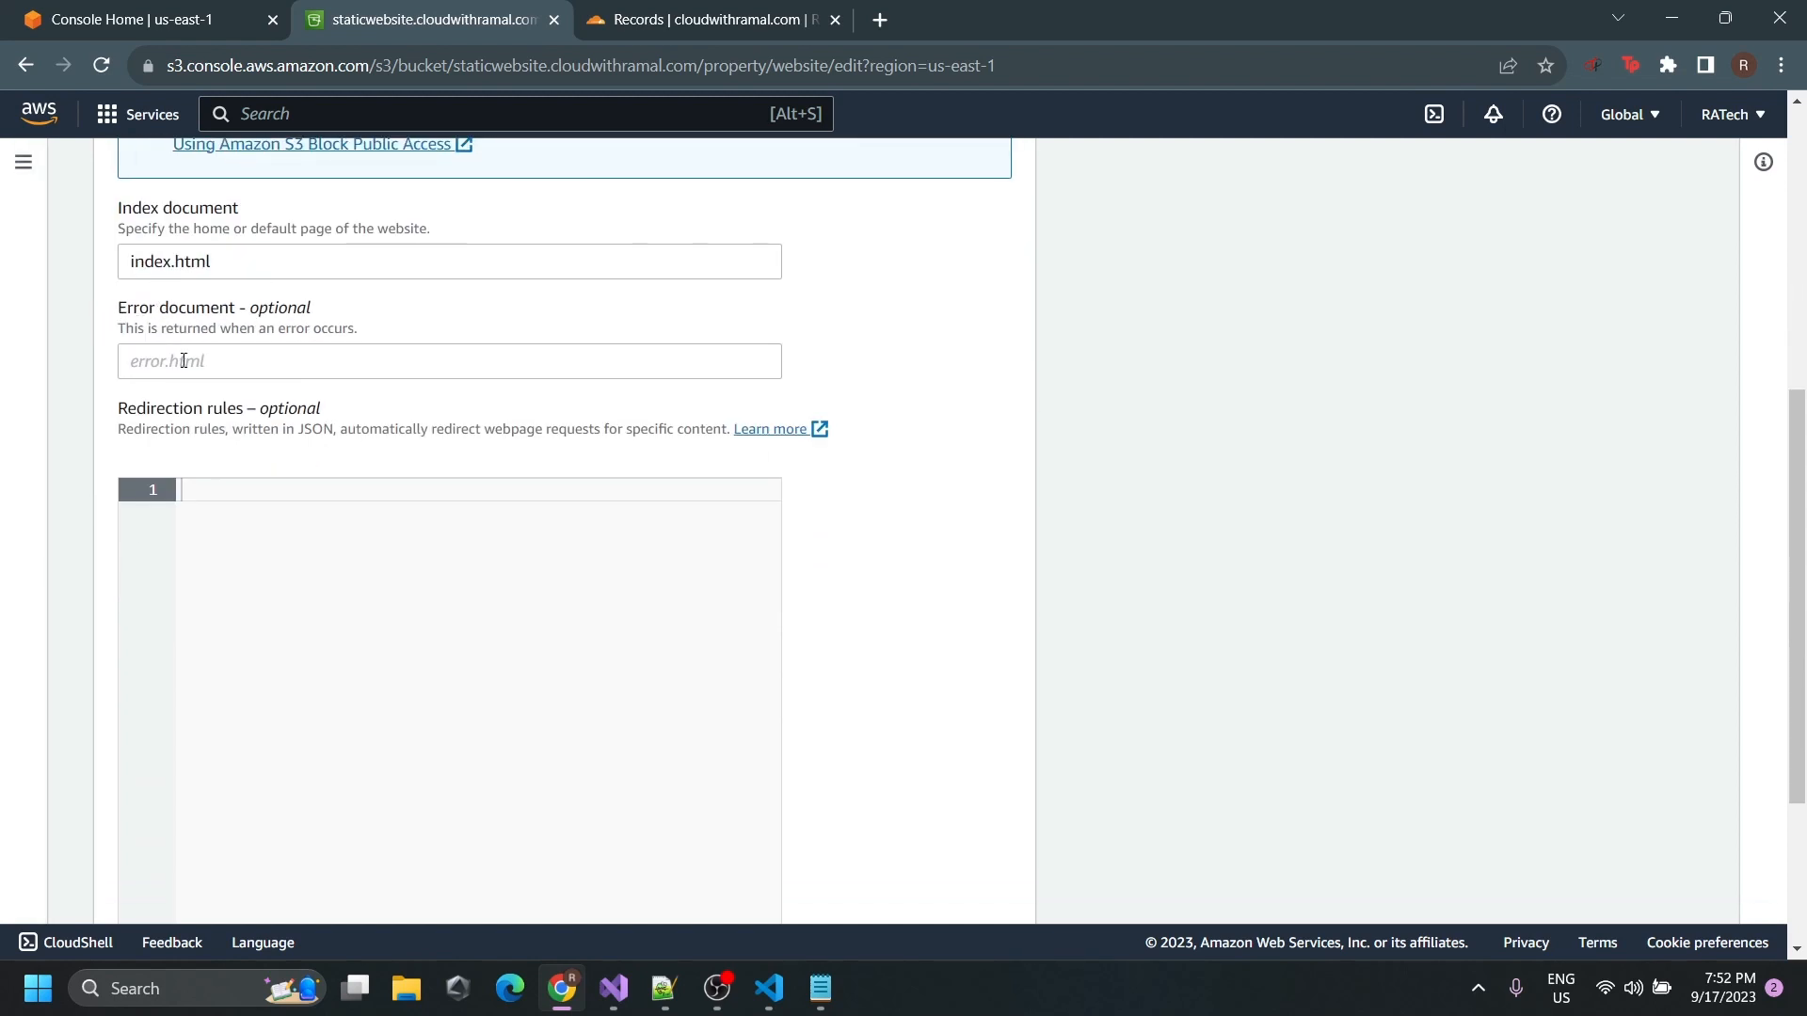
{"action": "left_click", "coordinate": [184, 361]}
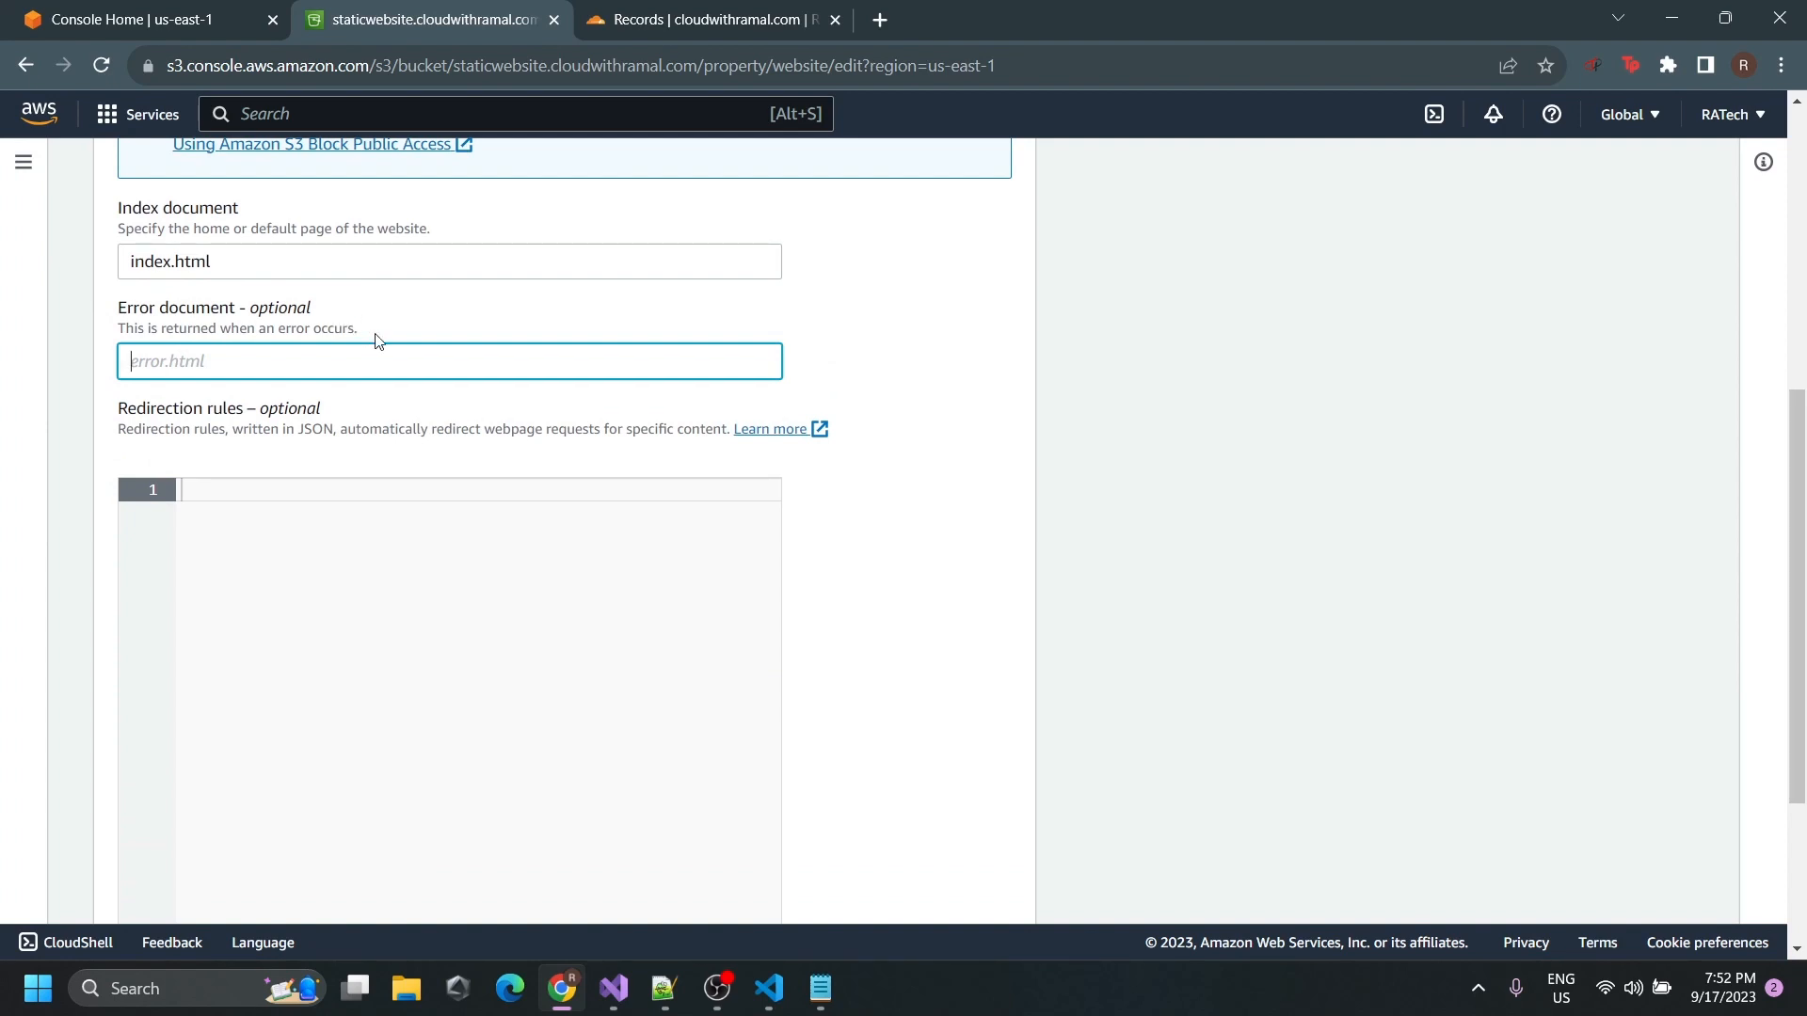
{"action": "left_click", "coordinate": [350, 336]}
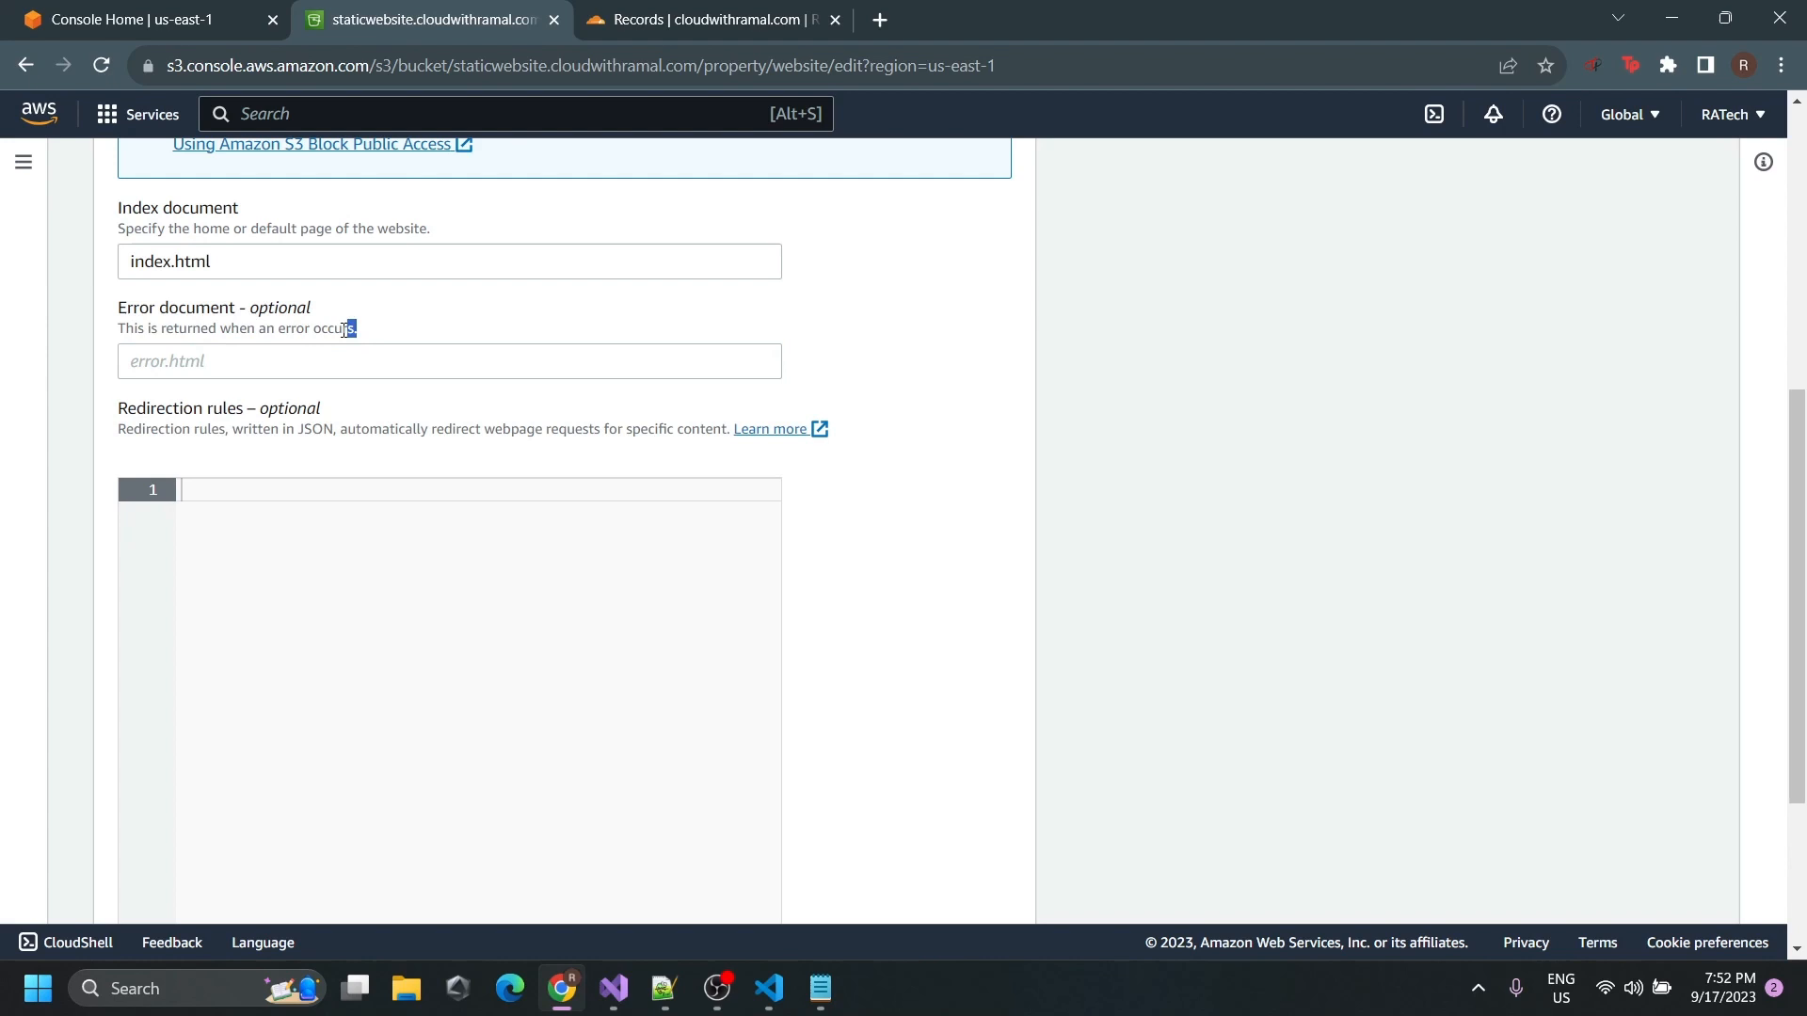
{"action": "triple_click", "coordinate": [119, 337]}
{"action": "left_click", "coordinate": [181, 352]}
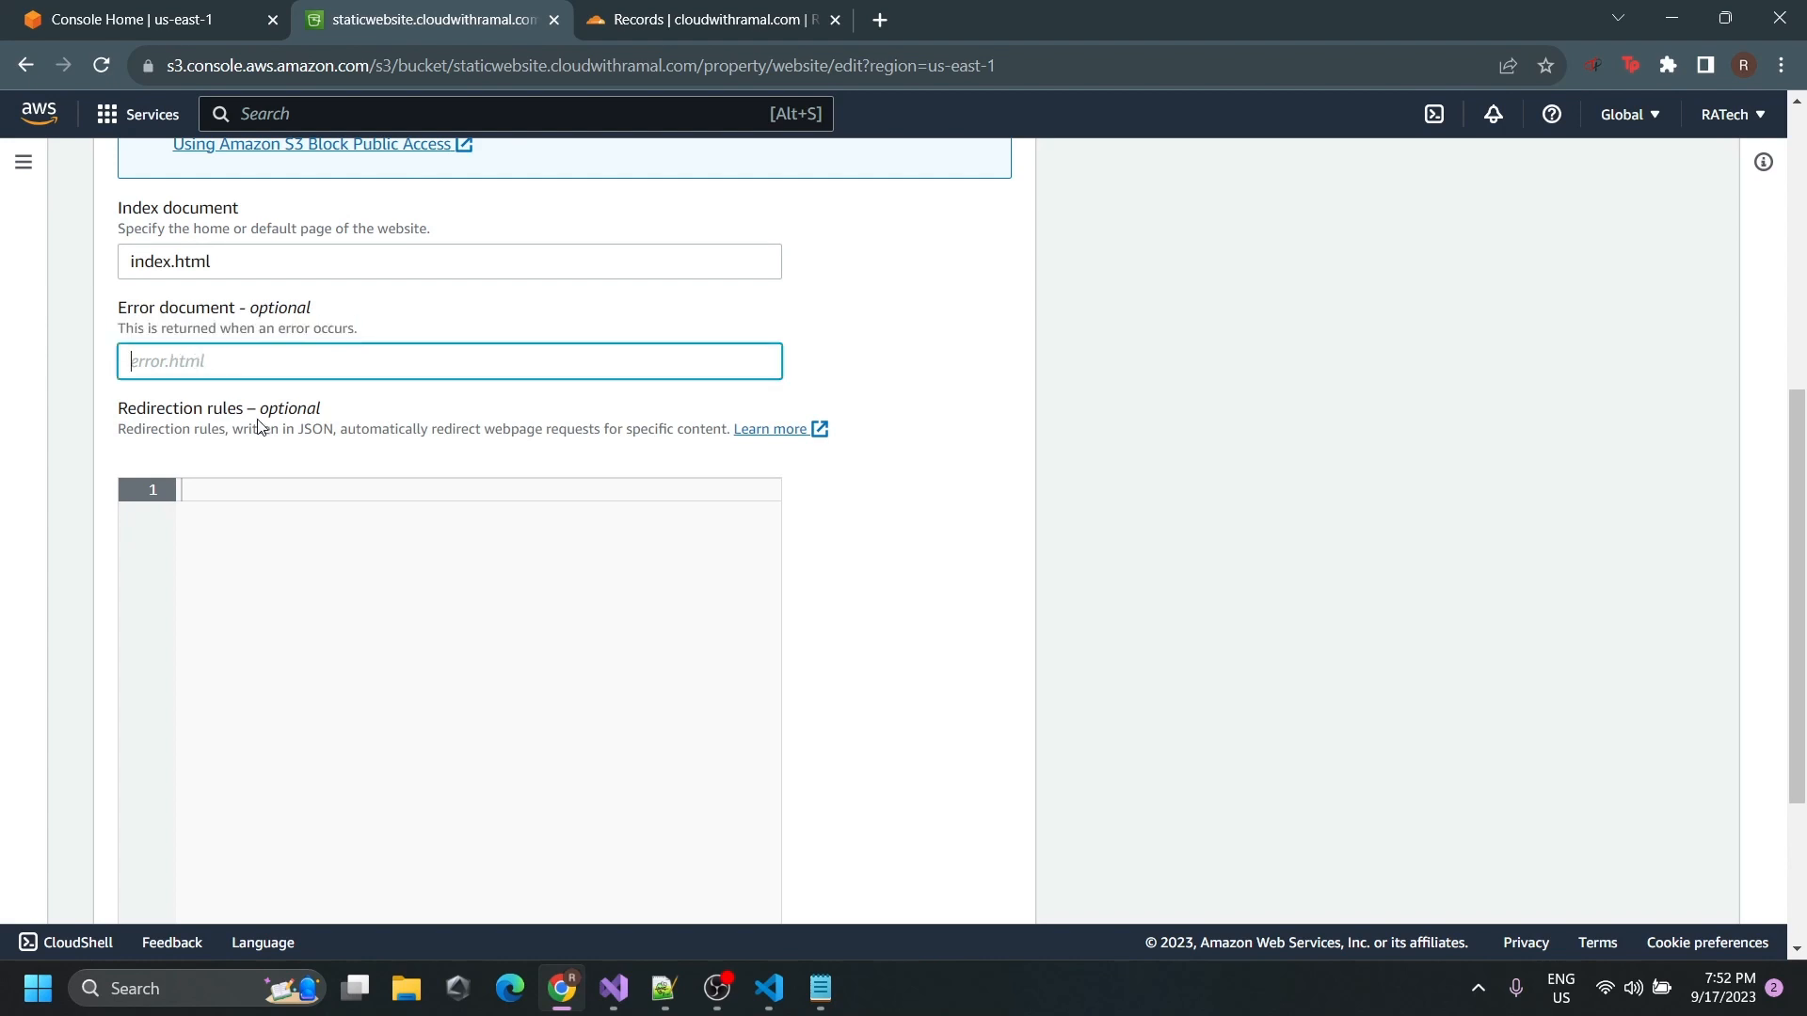
{"action": "scroll", "coordinate": [260, 394], "scroll_direction": "down", "scroll_amount": 3}
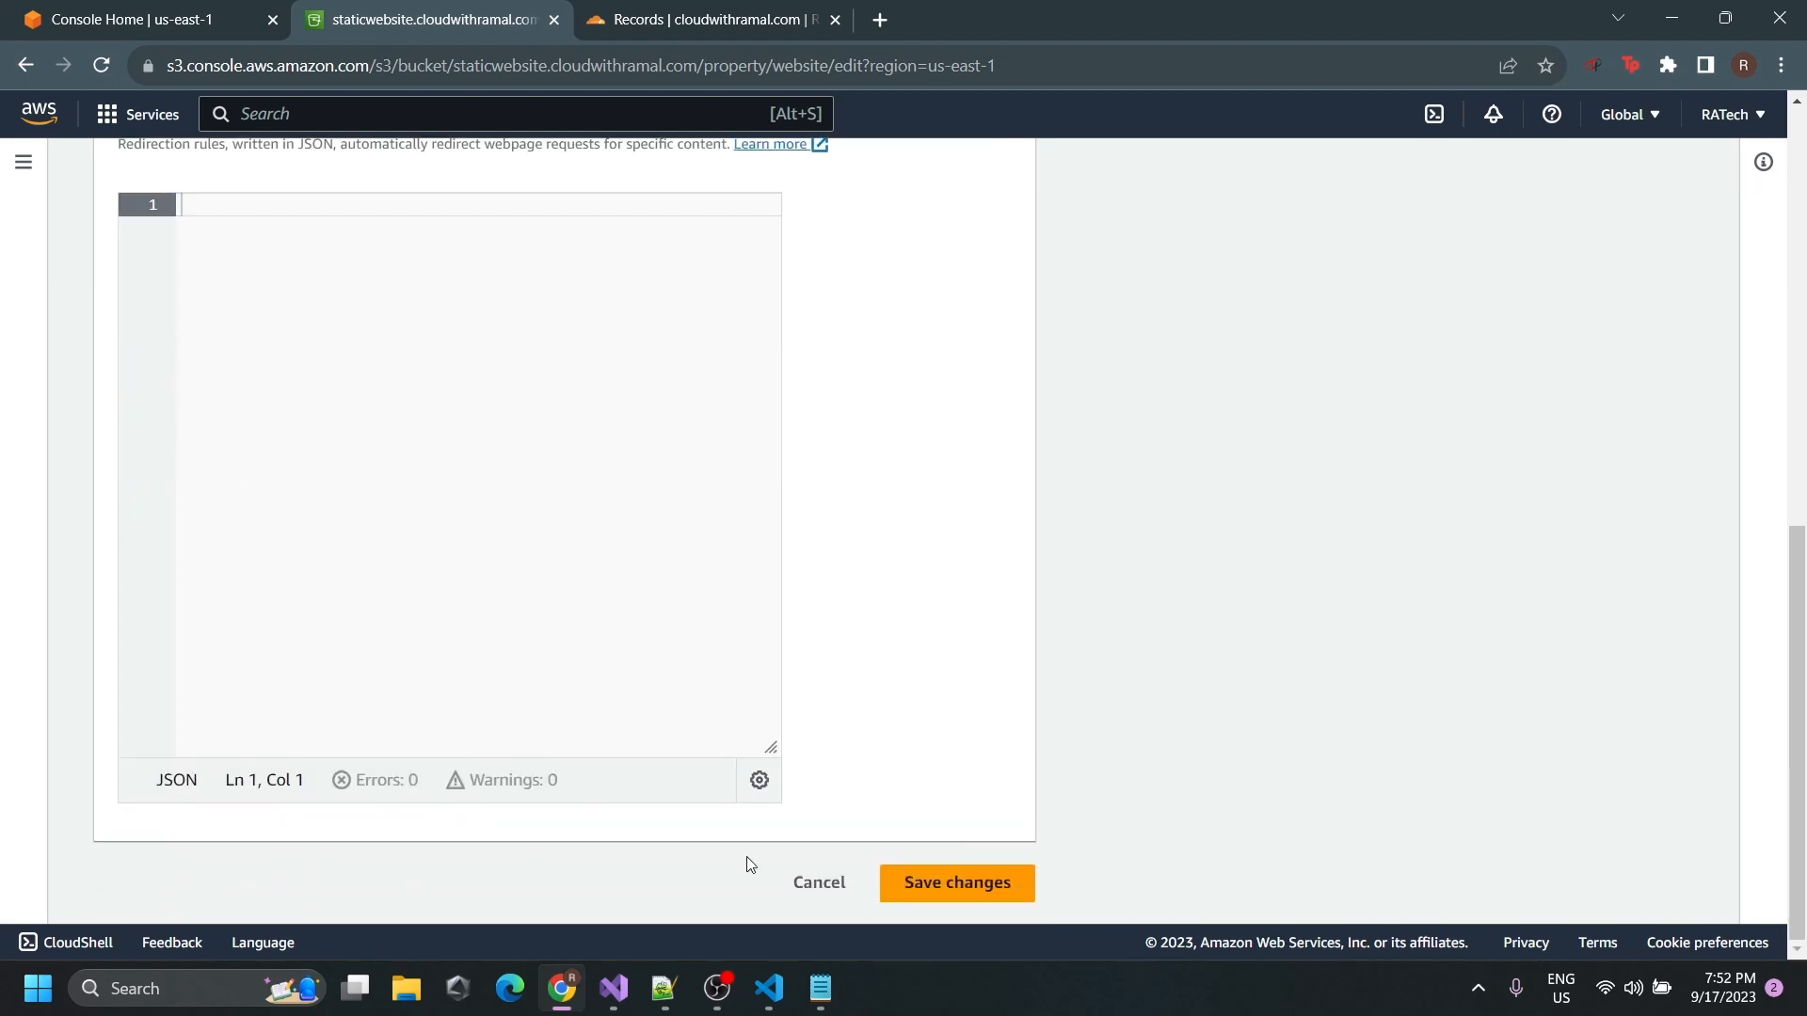
{"action": "left_click", "coordinate": [951, 882]}
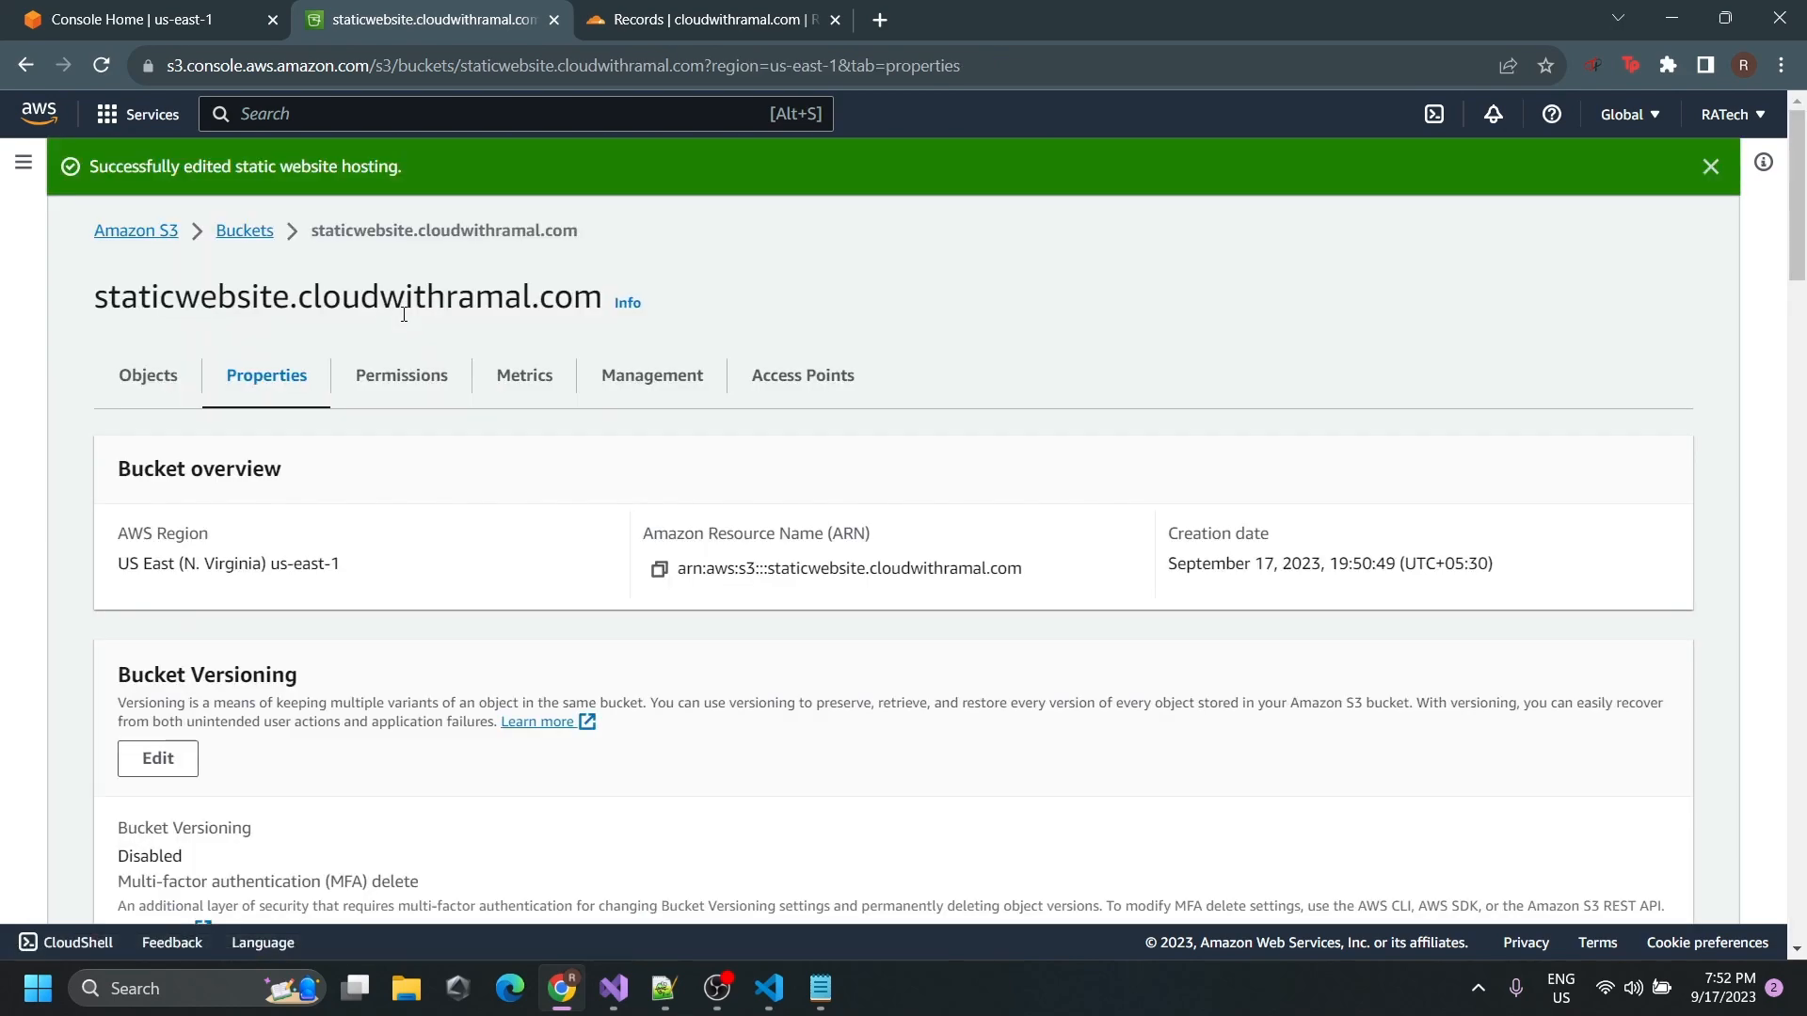
Check the static website hosting section in the bucket's properties and copy the bucket website endpoint.
{"action": "scroll", "coordinate": [428, 556], "scroll_direction": "down", "scroll_amount": 20}
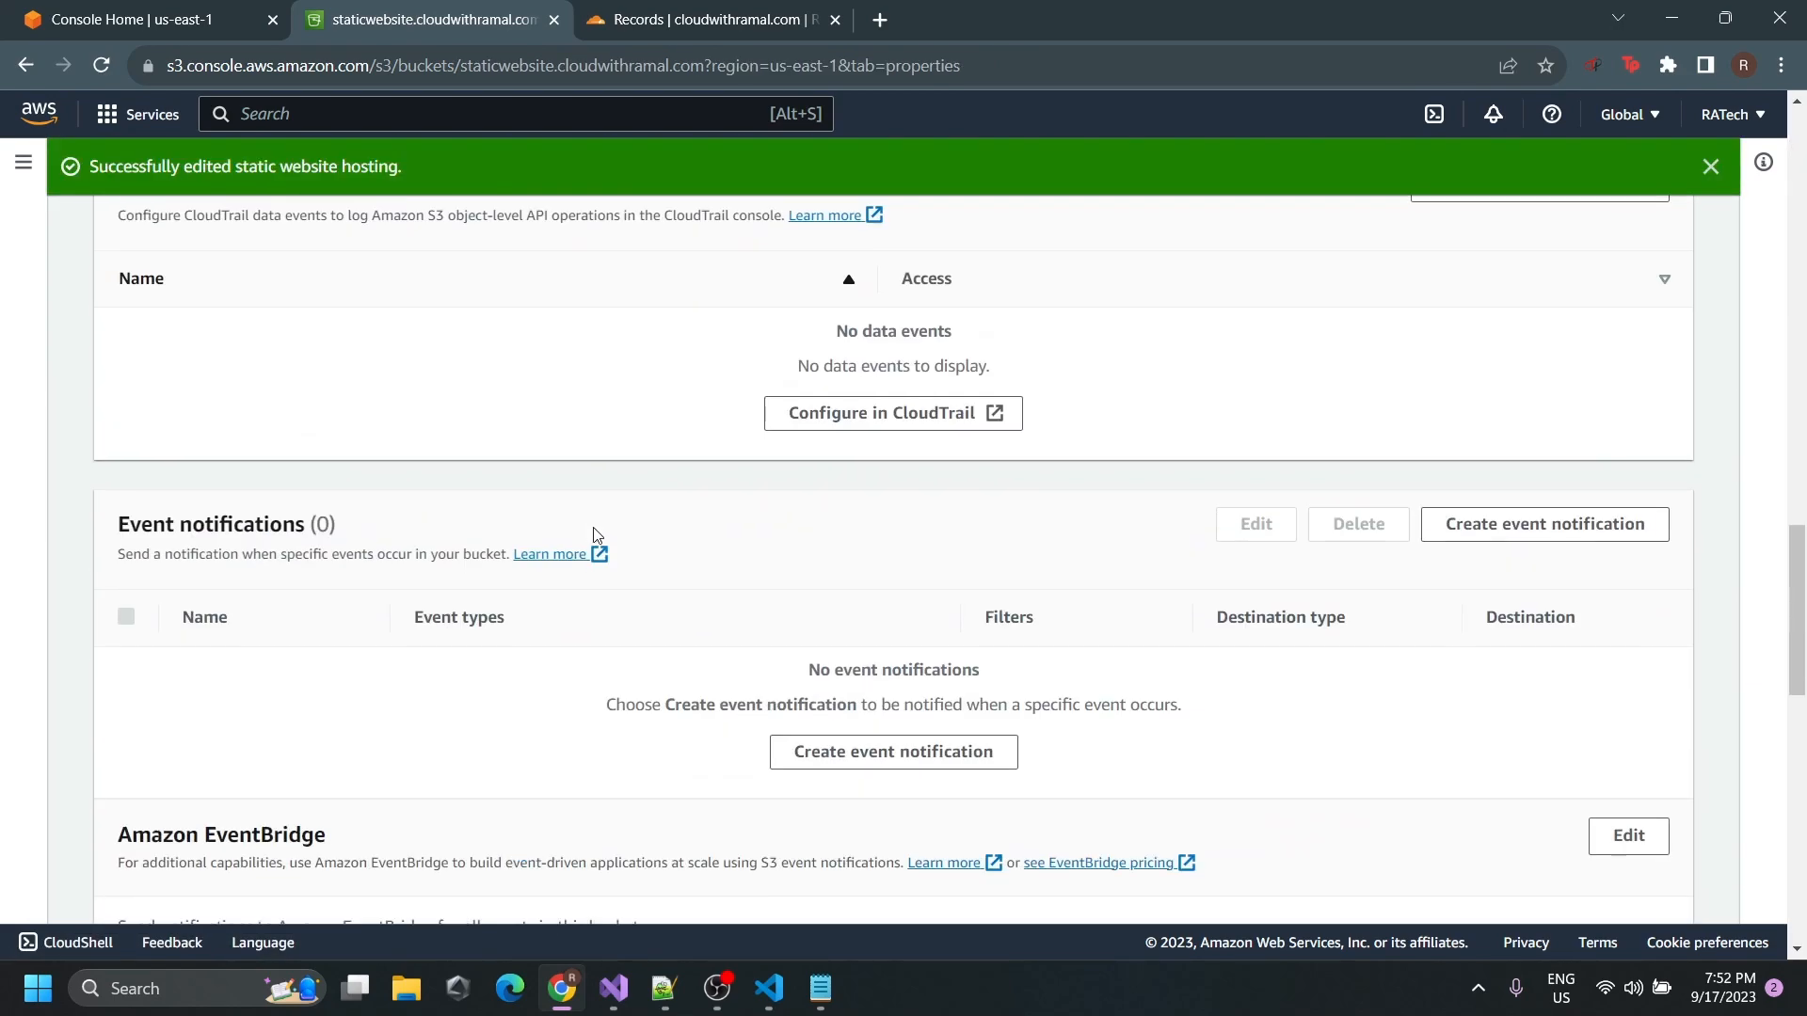
{"action": "scroll", "coordinate": [593, 538], "scroll_direction": "down", "scroll_amount": 2}
{"action": "left_click_drag", "start_coordinate": [113, 559], "coordinate": [339, 560]}
{"action": "left_click_drag", "start_coordinate": [119, 685], "coordinate": [223, 696]}
{"action": "left_click", "coordinate": [420, 727]}
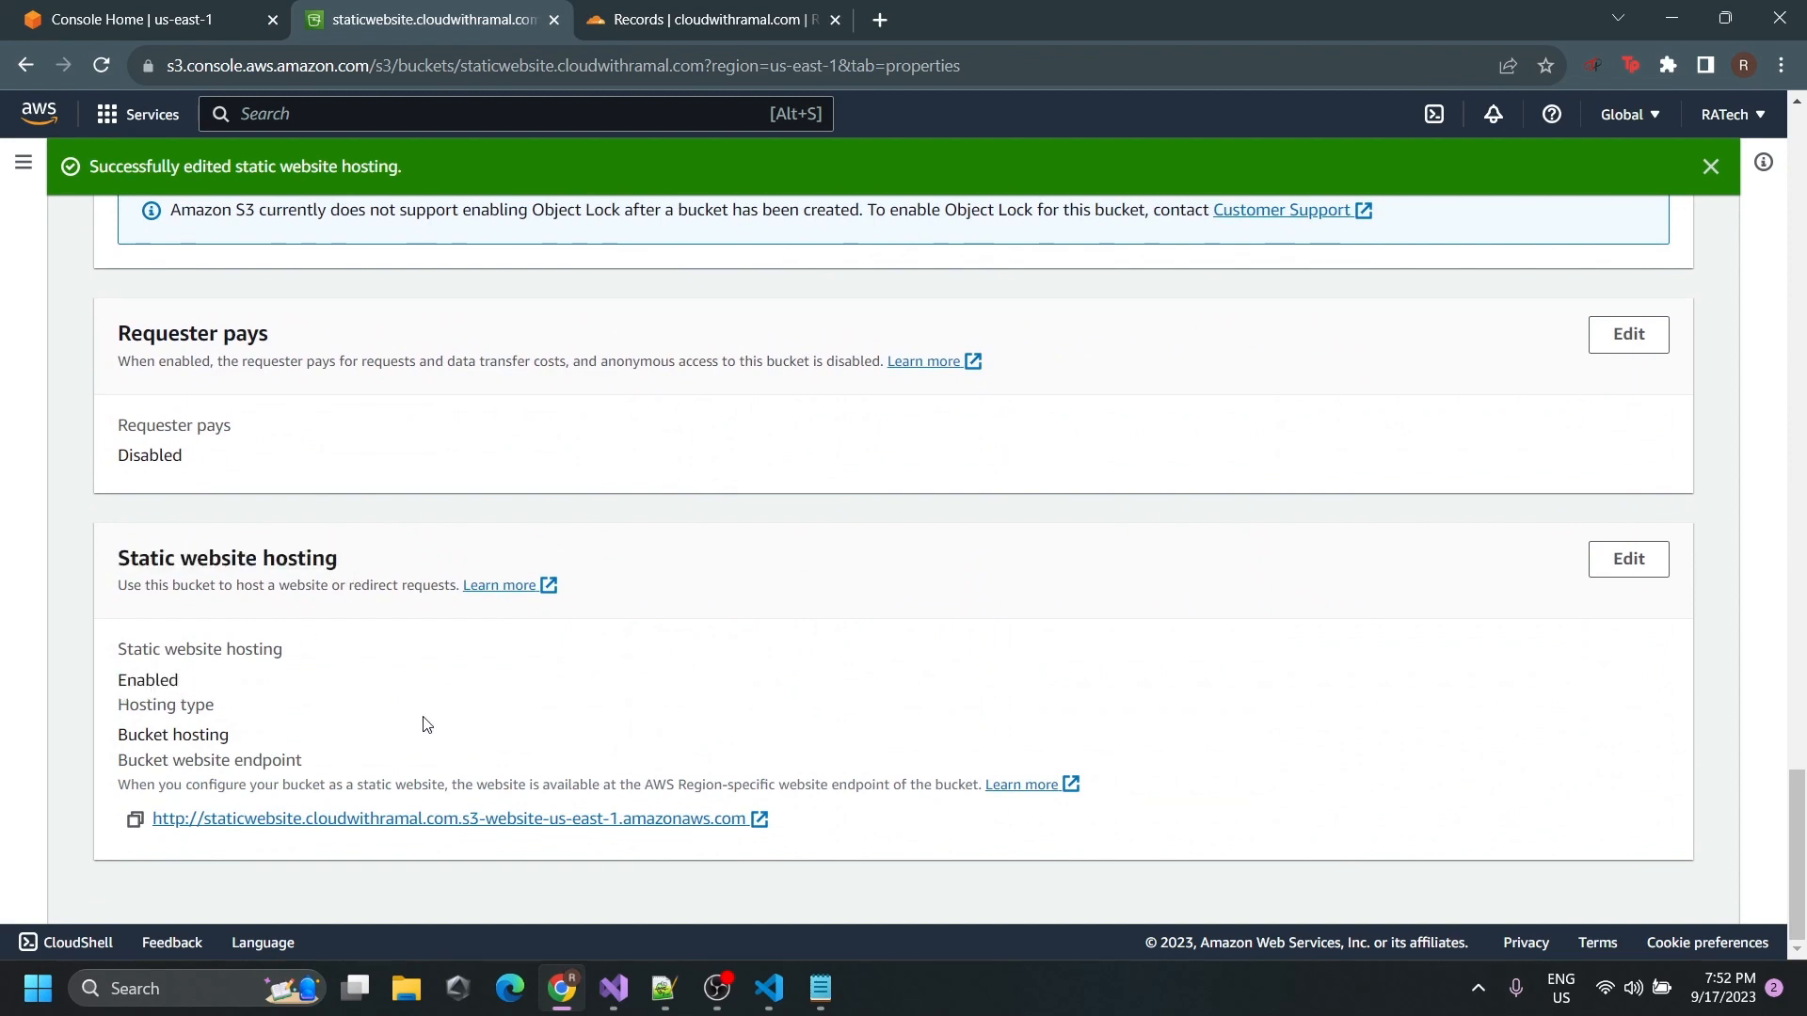
{"action": "left_click", "coordinate": [135, 818]}
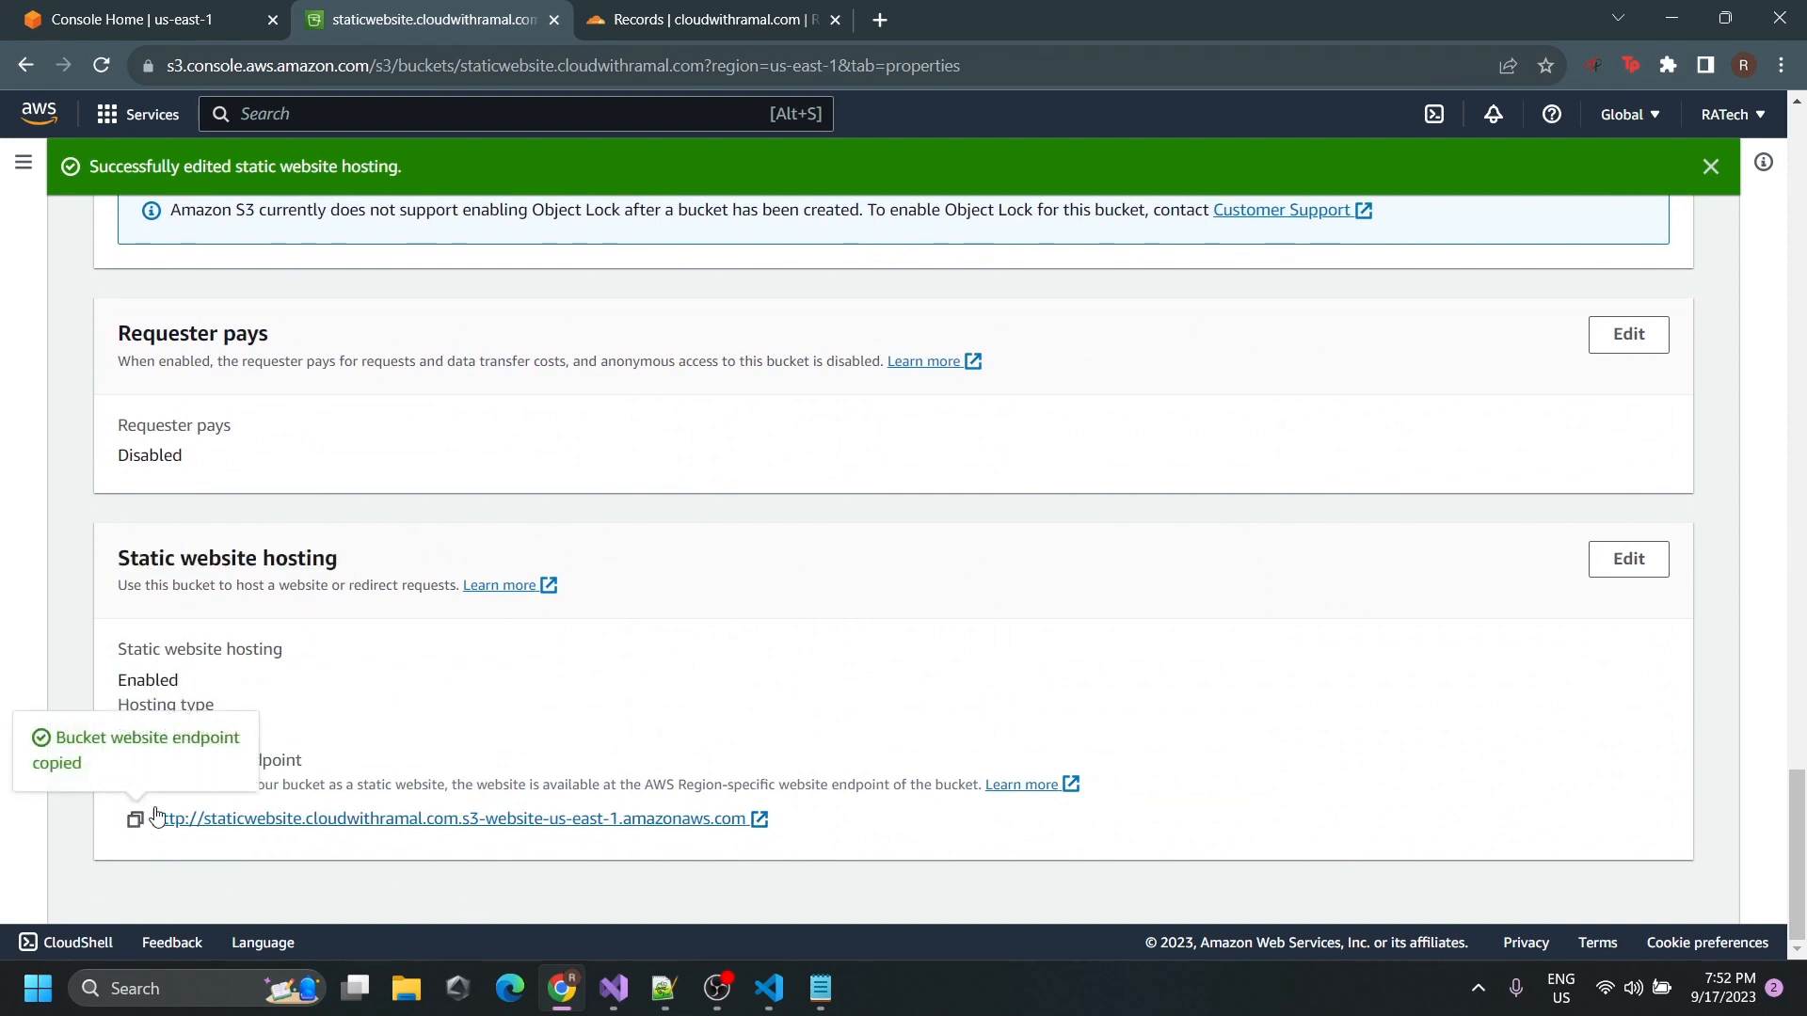
Load the copied website endpoint in a new incognito window, check the page's response, and minimize the window.
{"action": "left_click", "coordinate": [1782, 65]}
{"action": "left_click", "coordinate": [1687, 162]}
{"action": "right_click", "coordinate": [485, 71]}
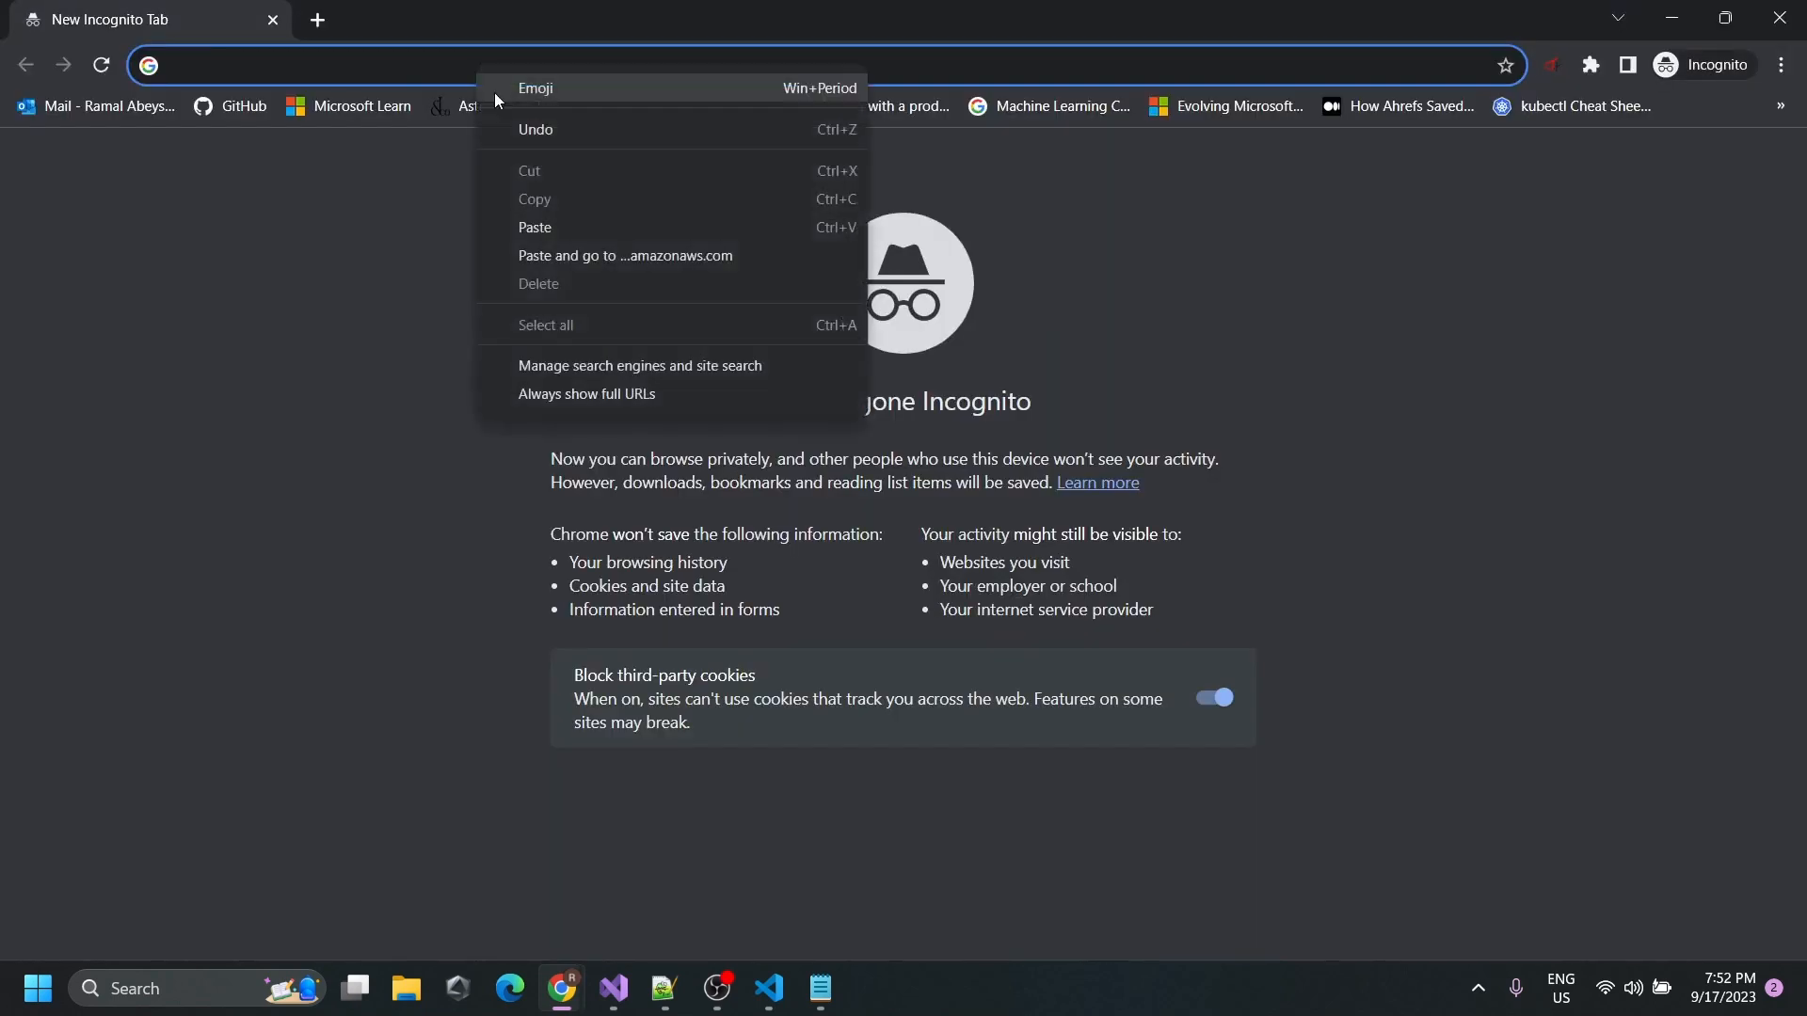
{"action": "left_click", "coordinate": [587, 252]}
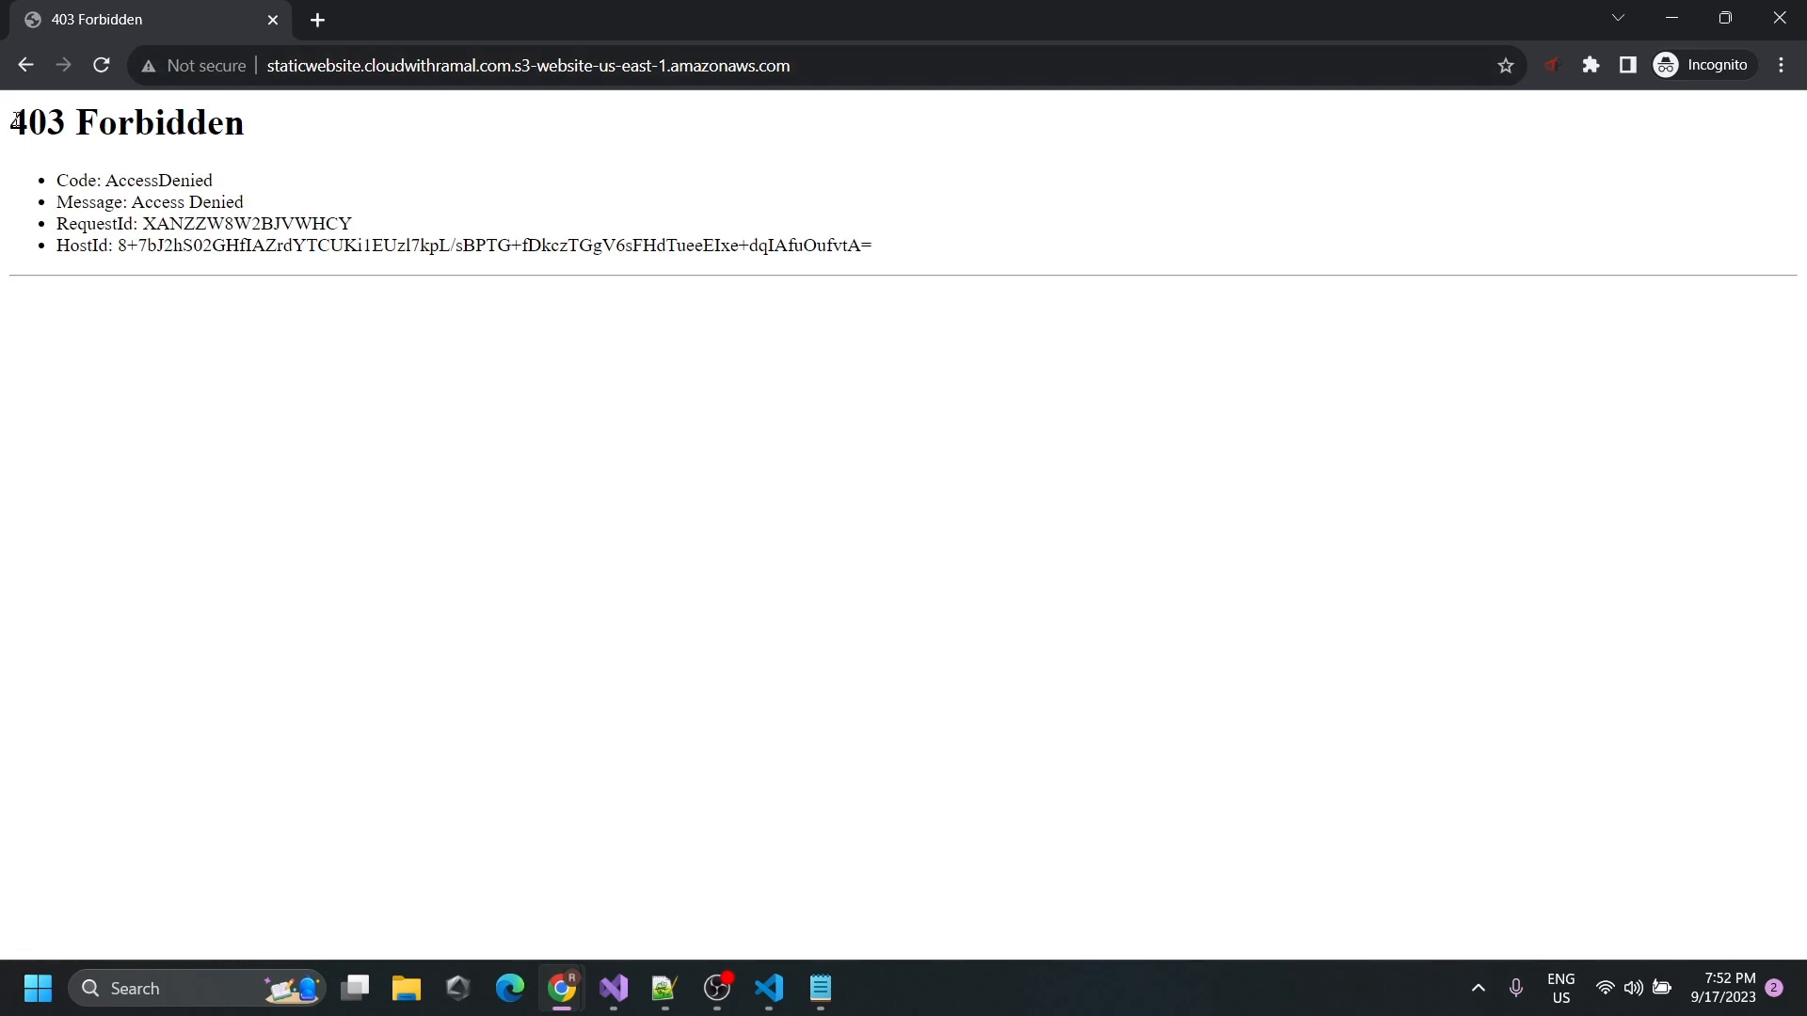
{"action": "left_click_drag", "start_coordinate": [7, 123], "coordinate": [267, 145]}
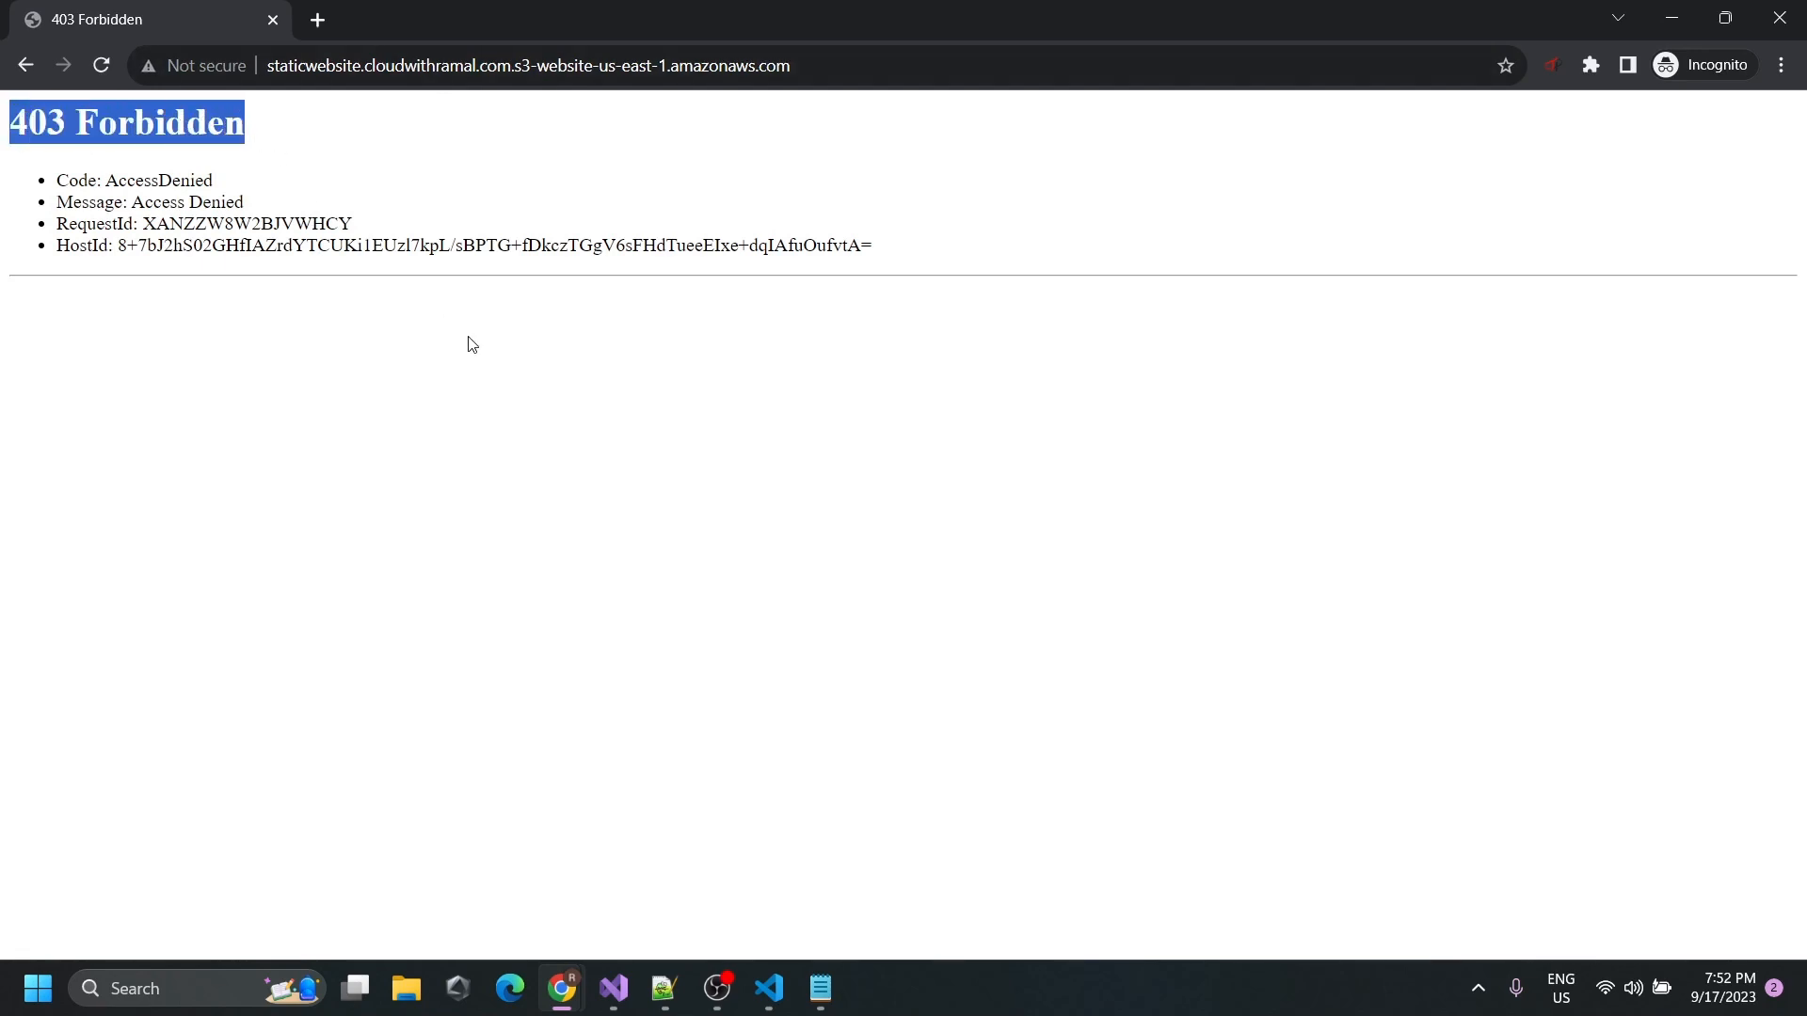
{"action": "left_click", "coordinate": [1666, 2]}
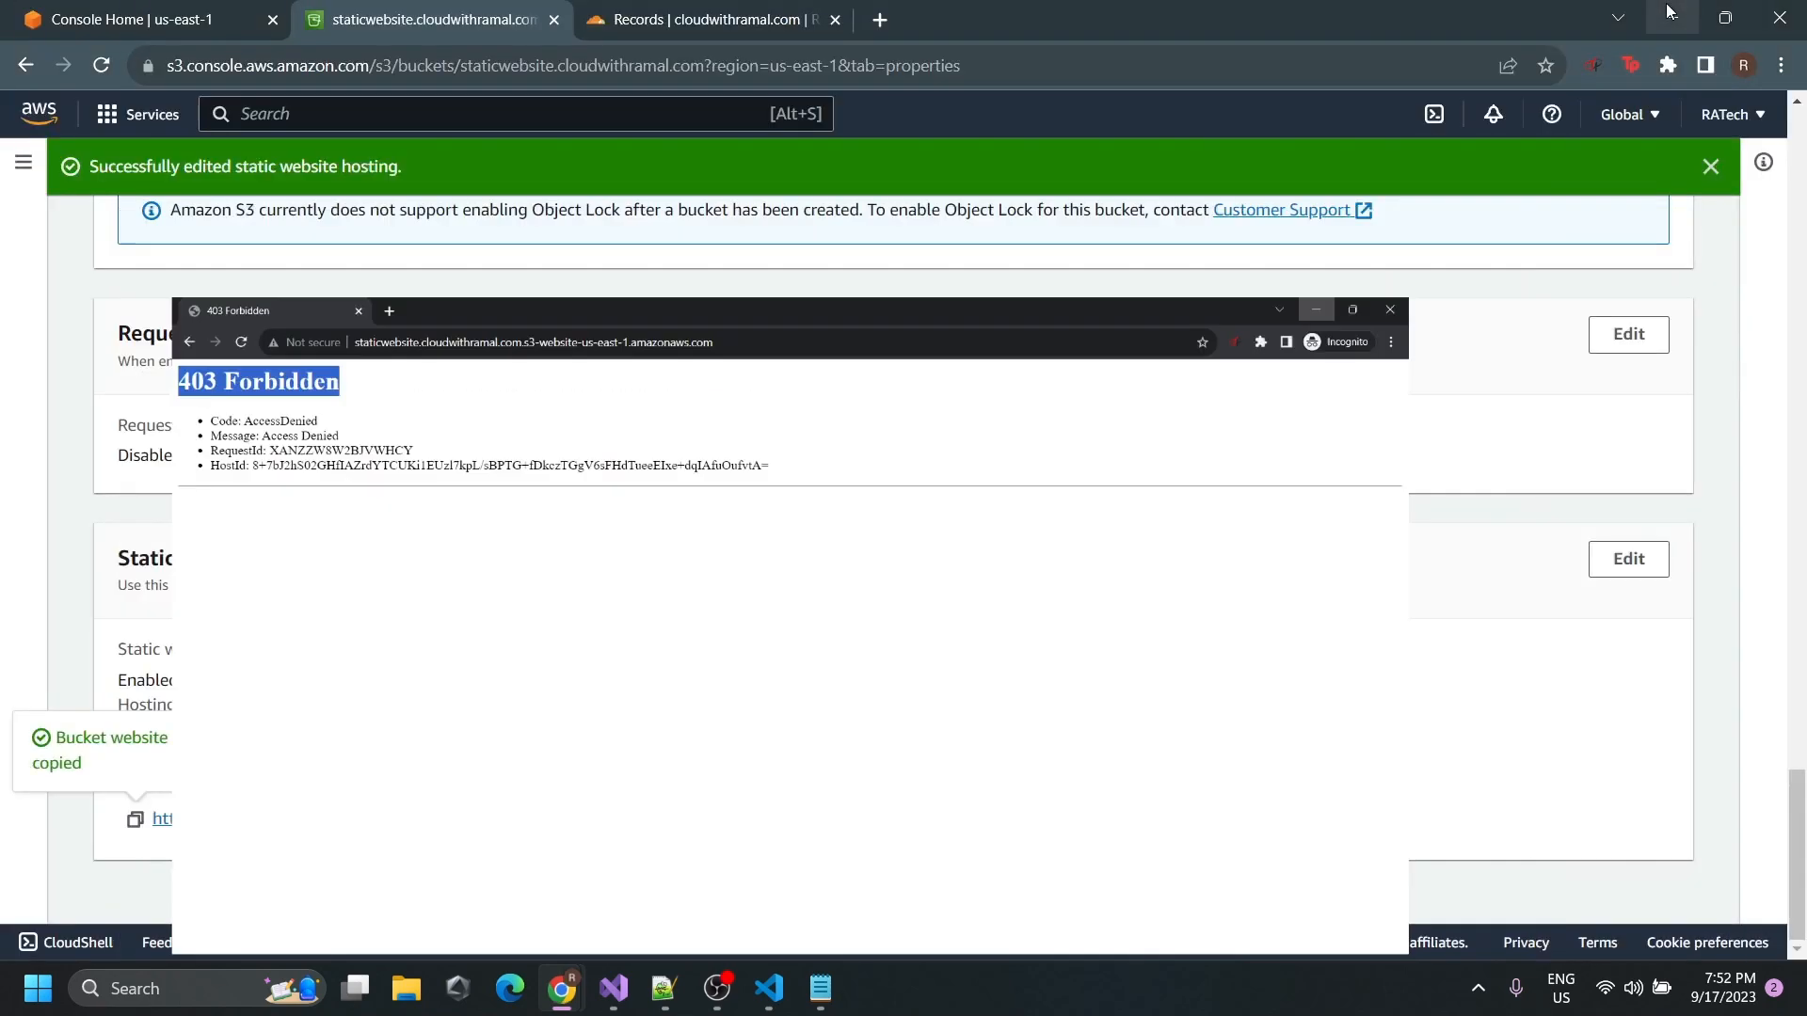
Open the bucket policy for editing from the bucket's permissions.
{"action": "scroll", "coordinate": [452, 489], "scroll_direction": "up", "scroll_amount": 15}
{"action": "scroll", "coordinate": [474, 505], "scroll_direction": "up", "scroll_amount": 15}
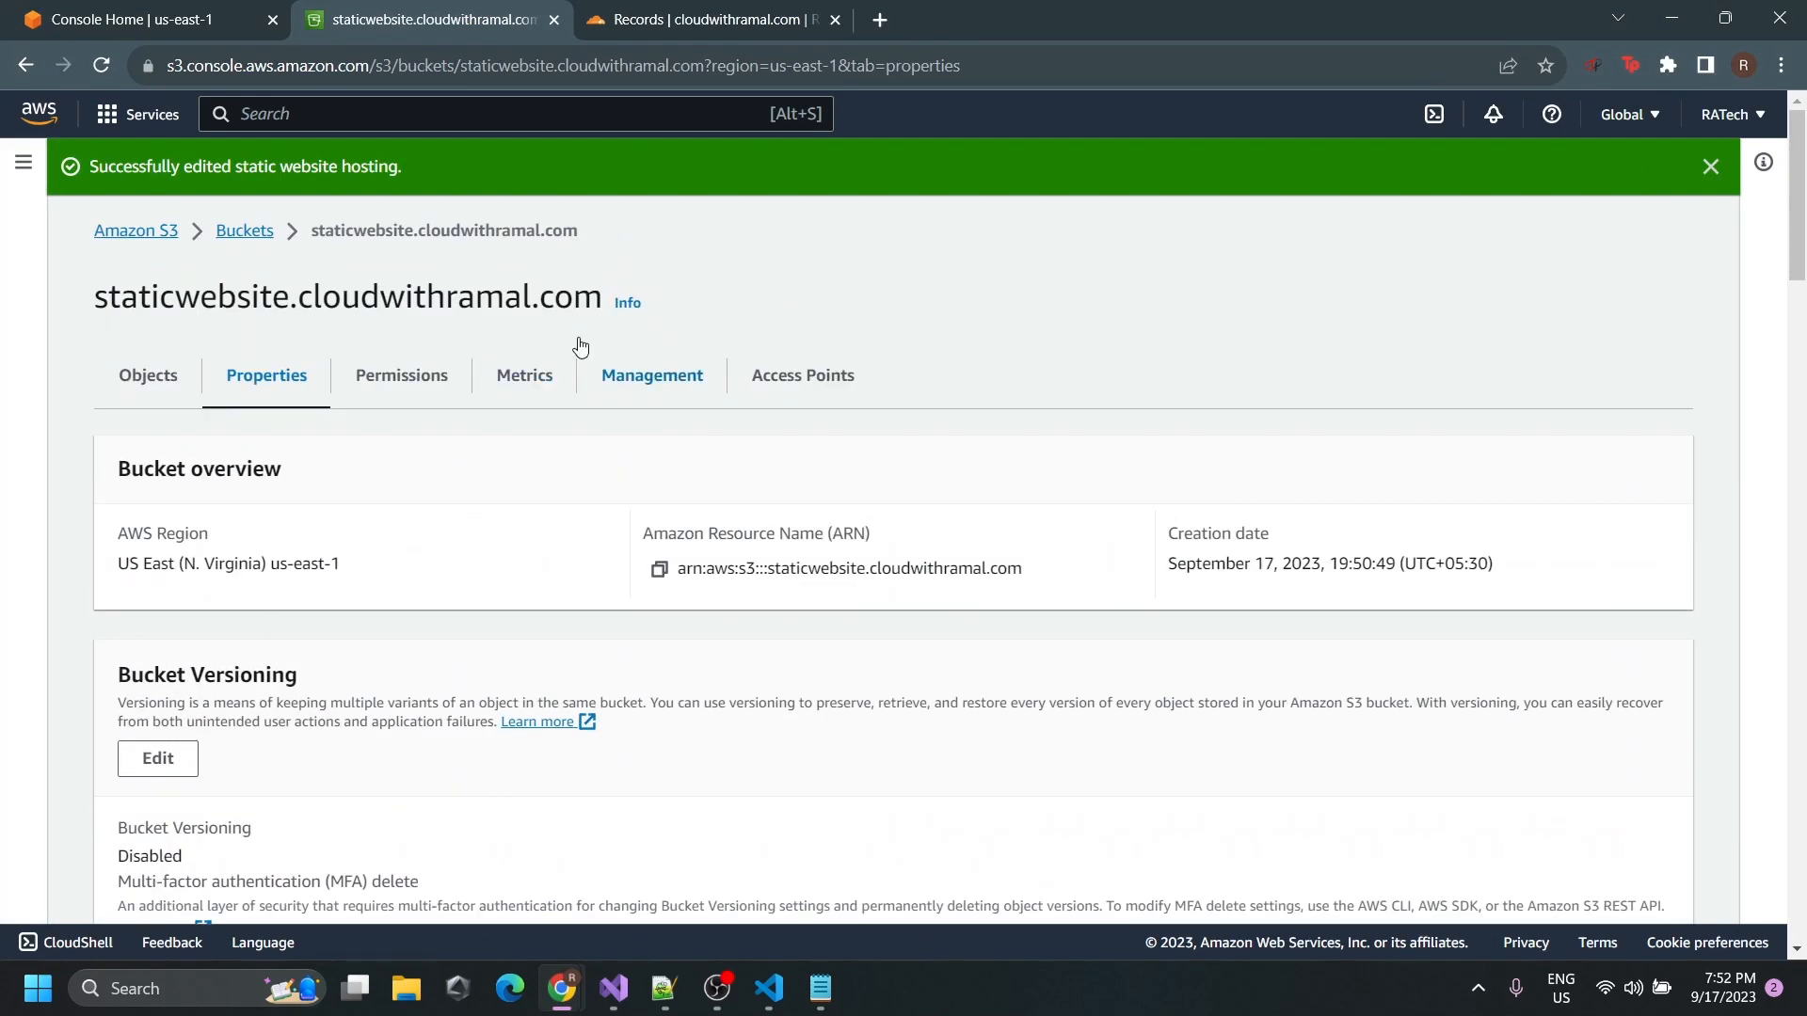
{"action": "left_click", "coordinate": [432, 393]}
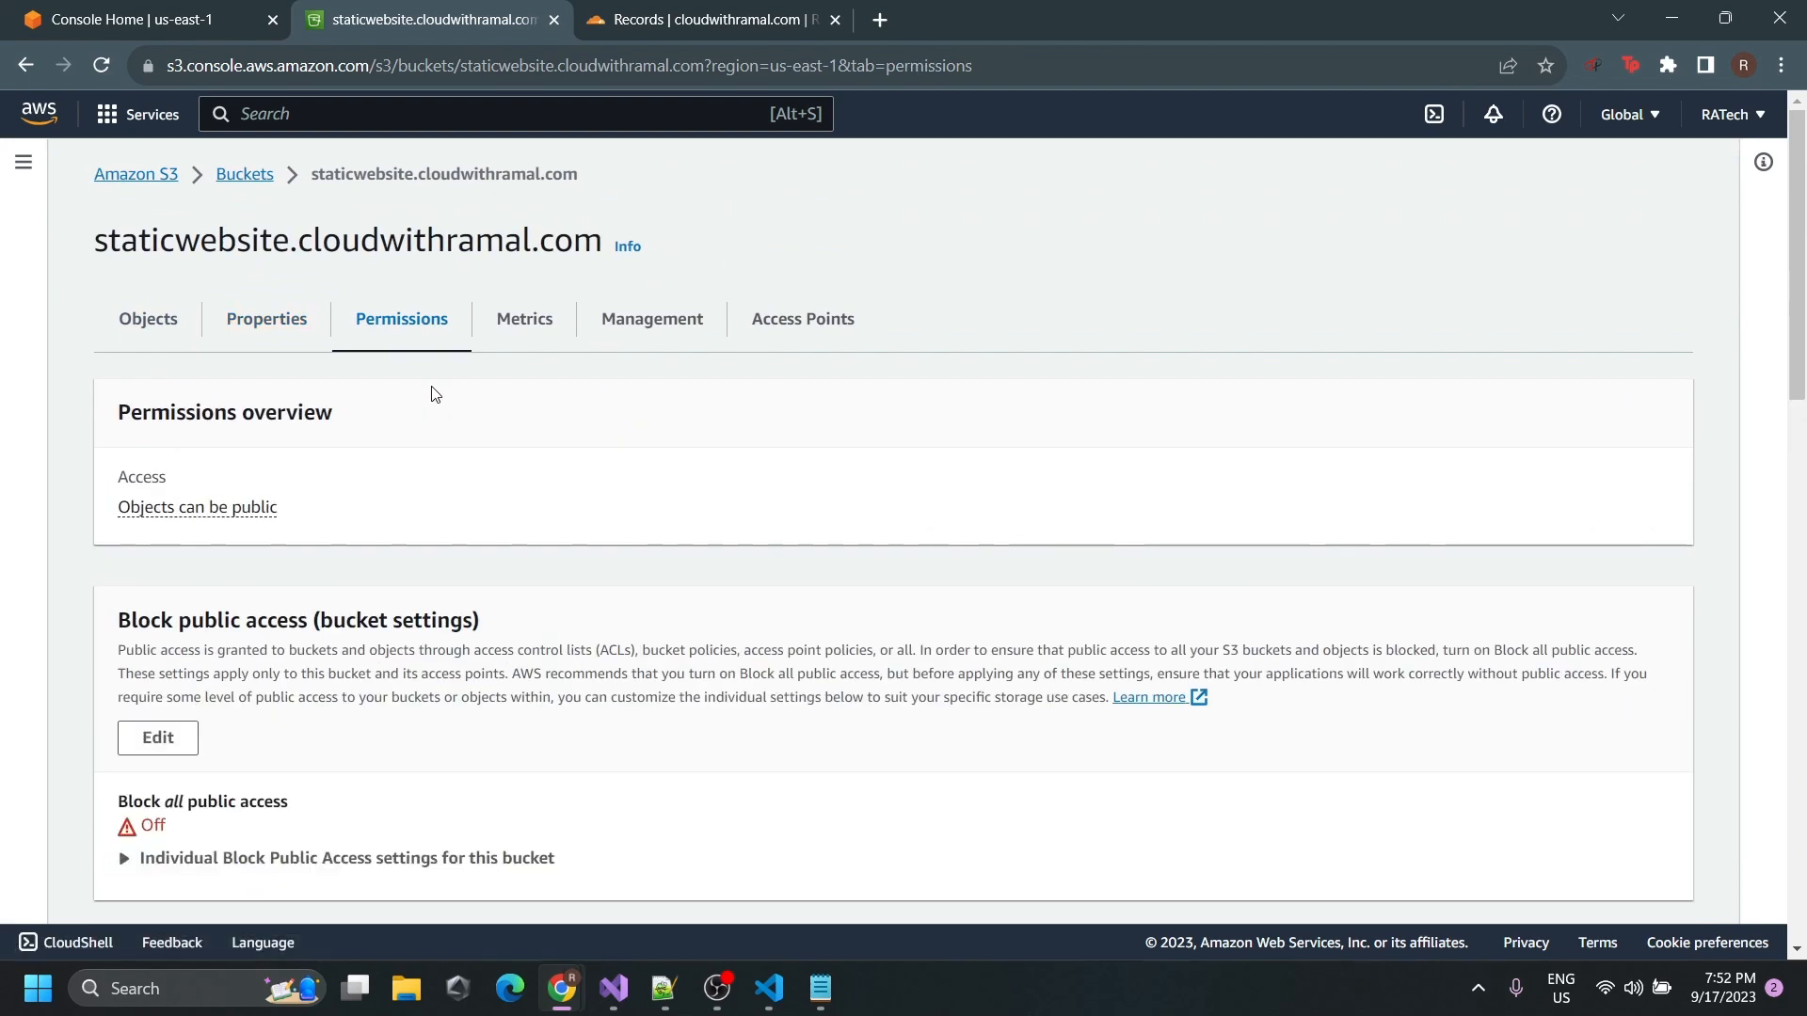
{"action": "scroll", "coordinate": [435, 395], "scroll_direction": "down", "scroll_amount": 7}
{"action": "scroll", "coordinate": [439, 394], "scroll_direction": "up", "scroll_amount": 1}
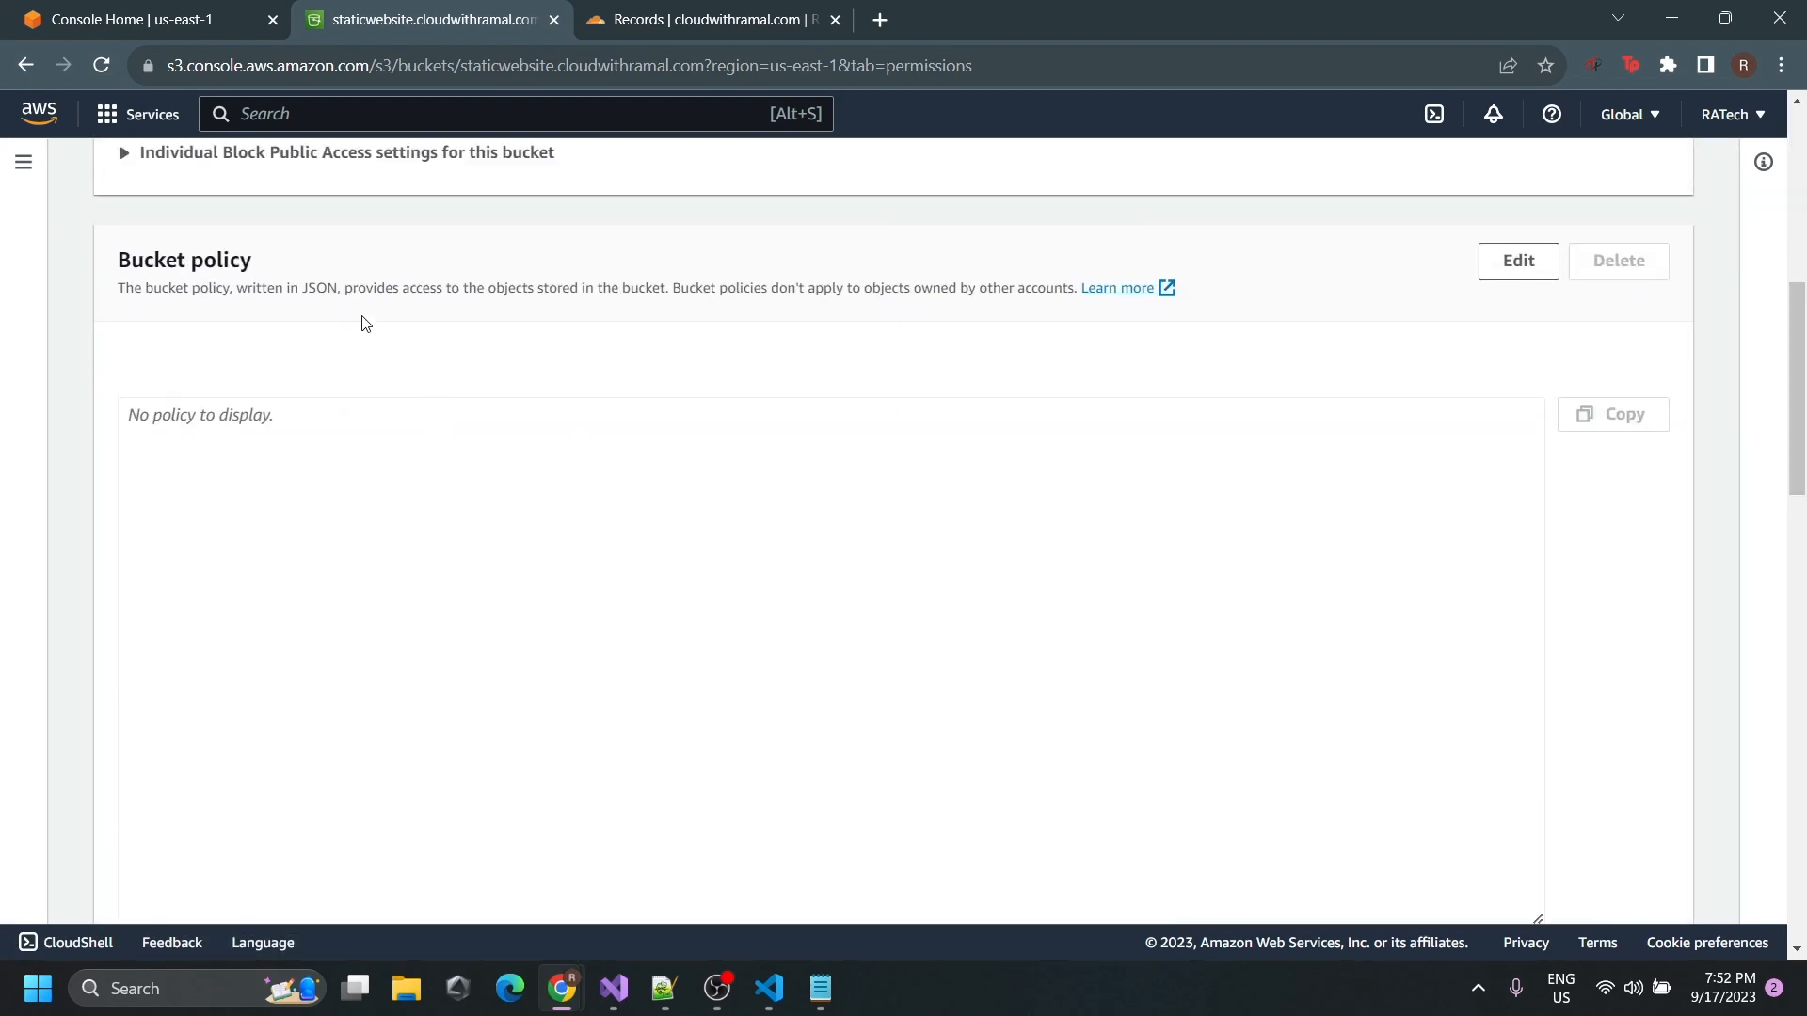
{"action": "left_click_drag", "start_coordinate": [102, 269], "coordinate": [361, 277]}
{"action": "left_click", "coordinate": [1323, 339]}
{"action": "left_click", "coordinate": [1516, 260]}
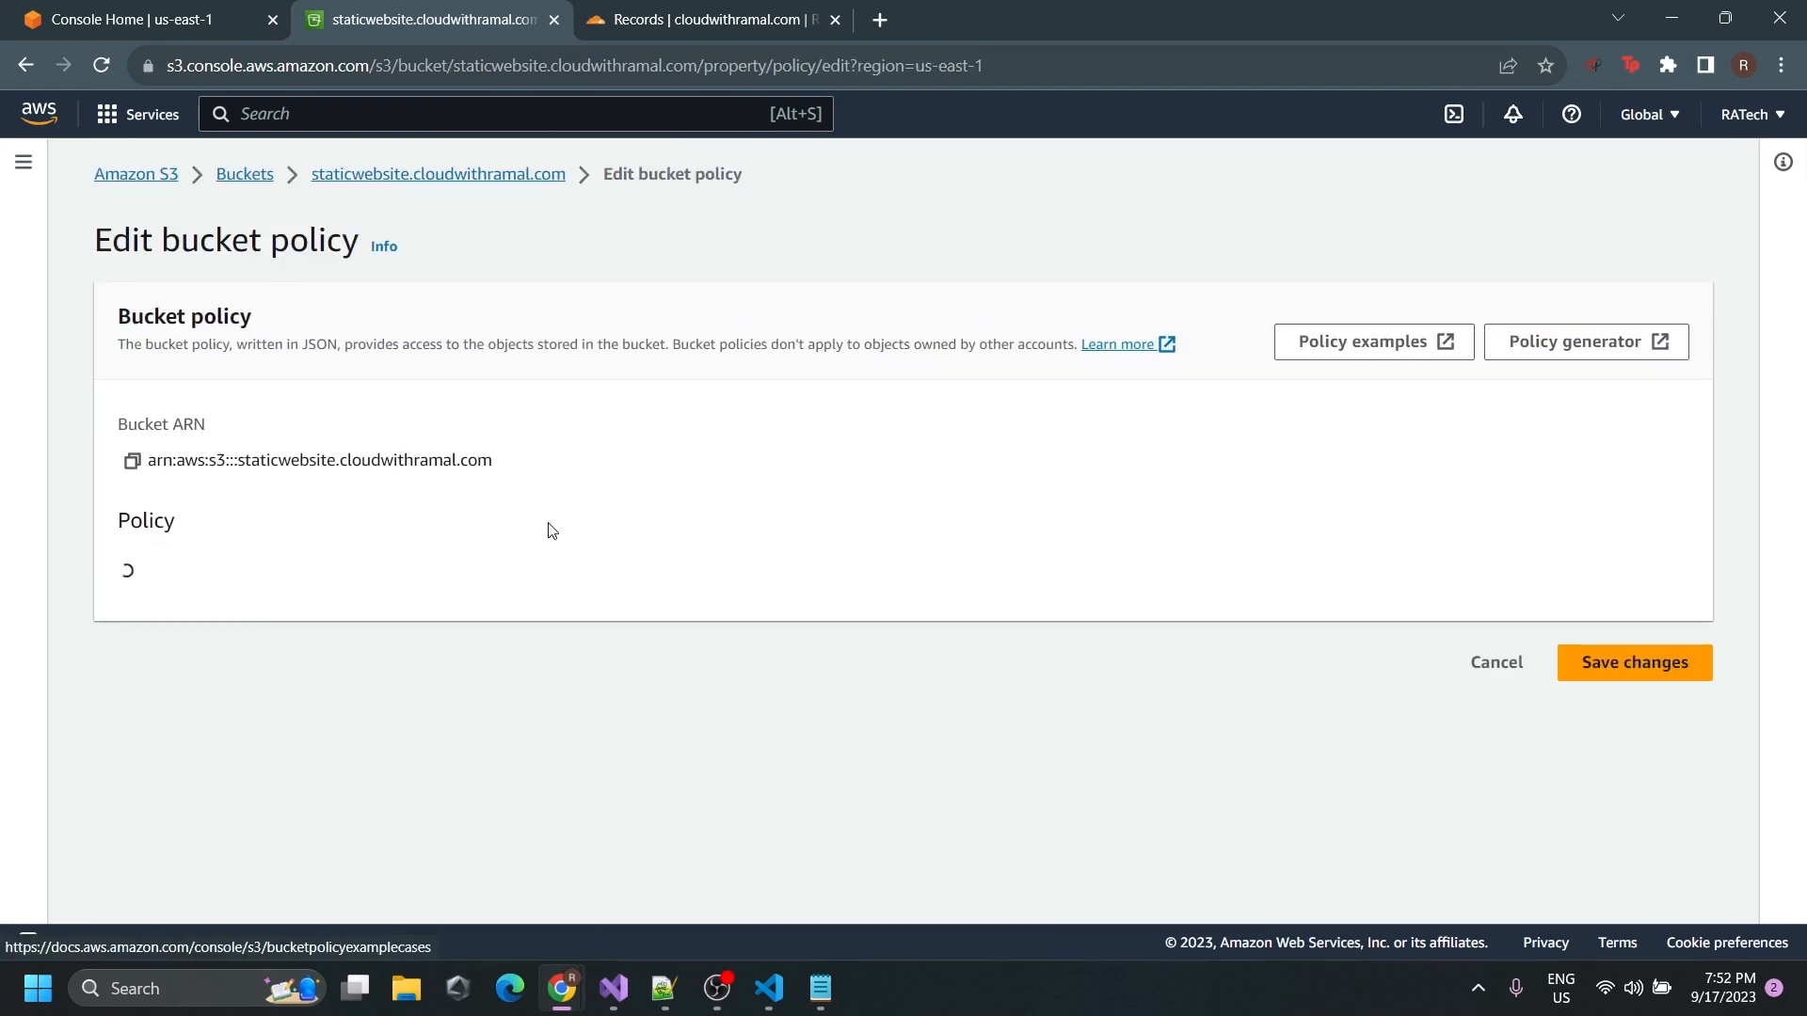
Open the AWS Policy Generator, choose S3 Bucket Policy as the policy type, and return to the bucket policy editor.
{"action": "scroll", "coordinate": [330, 517], "scroll_direction": "down", "scroll_amount": 3}
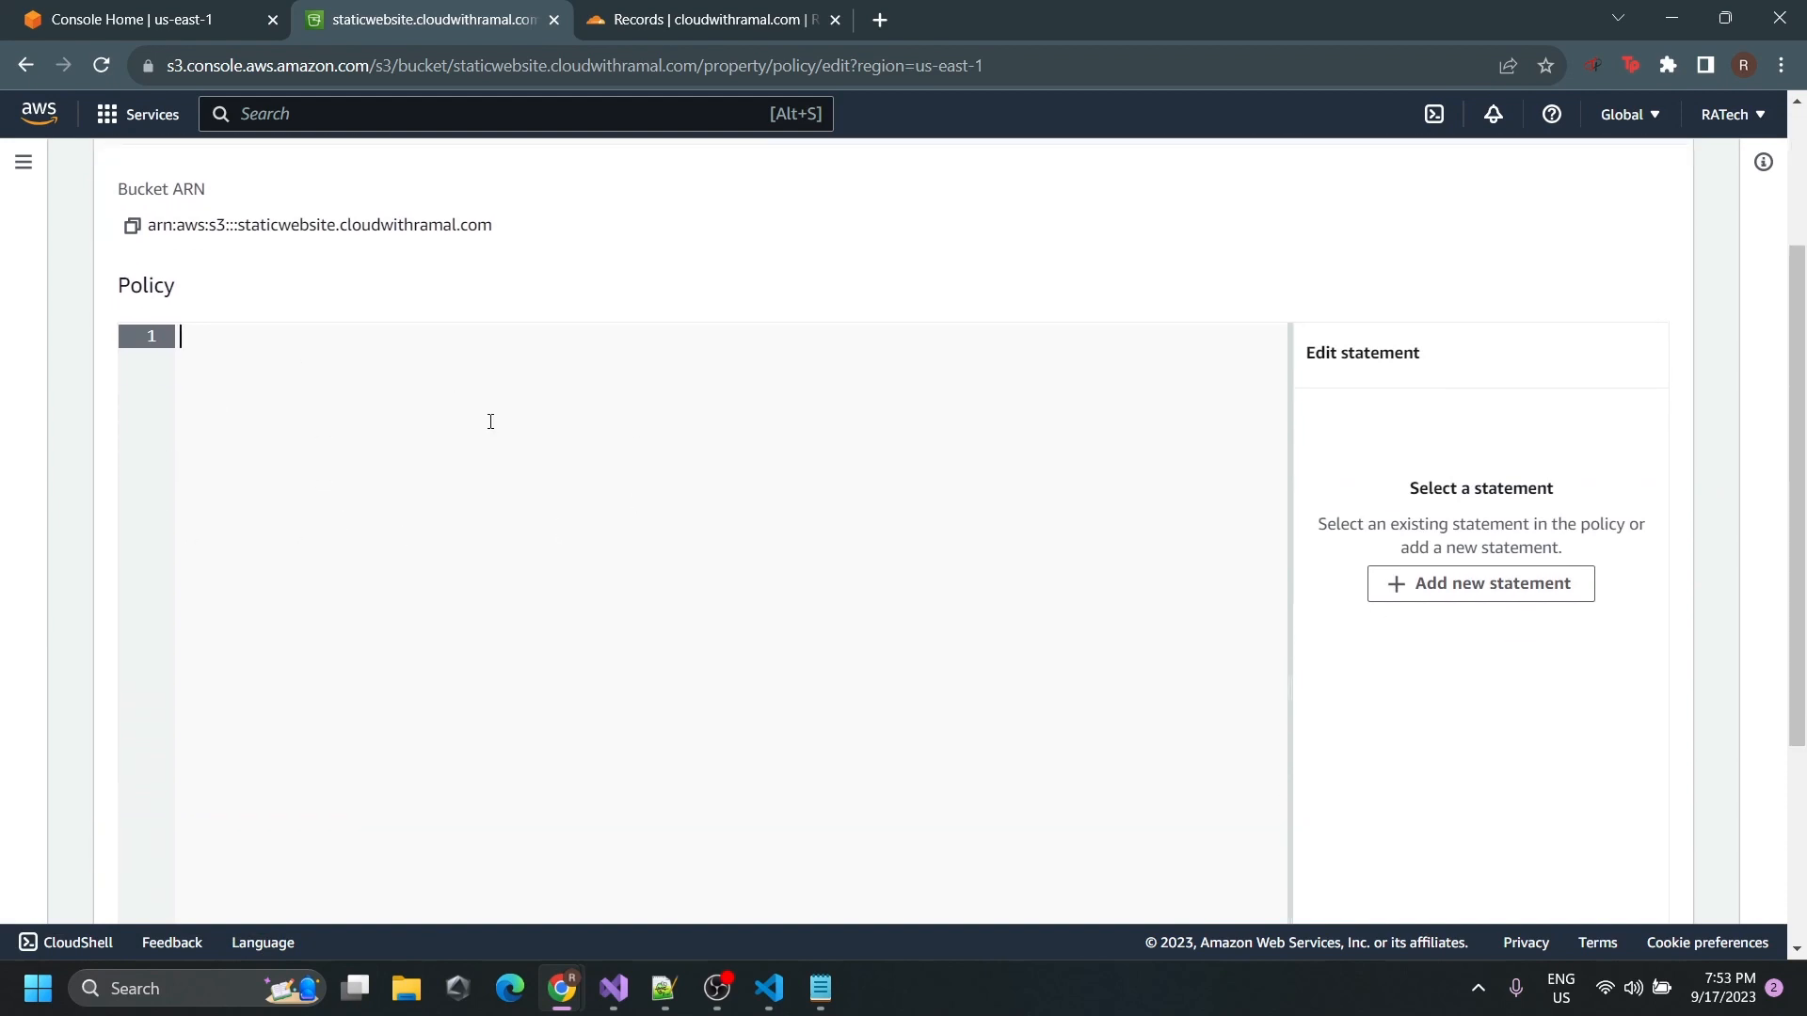
{"action": "scroll", "coordinate": [429, 379], "scroll_direction": "up", "scroll_amount": 3}
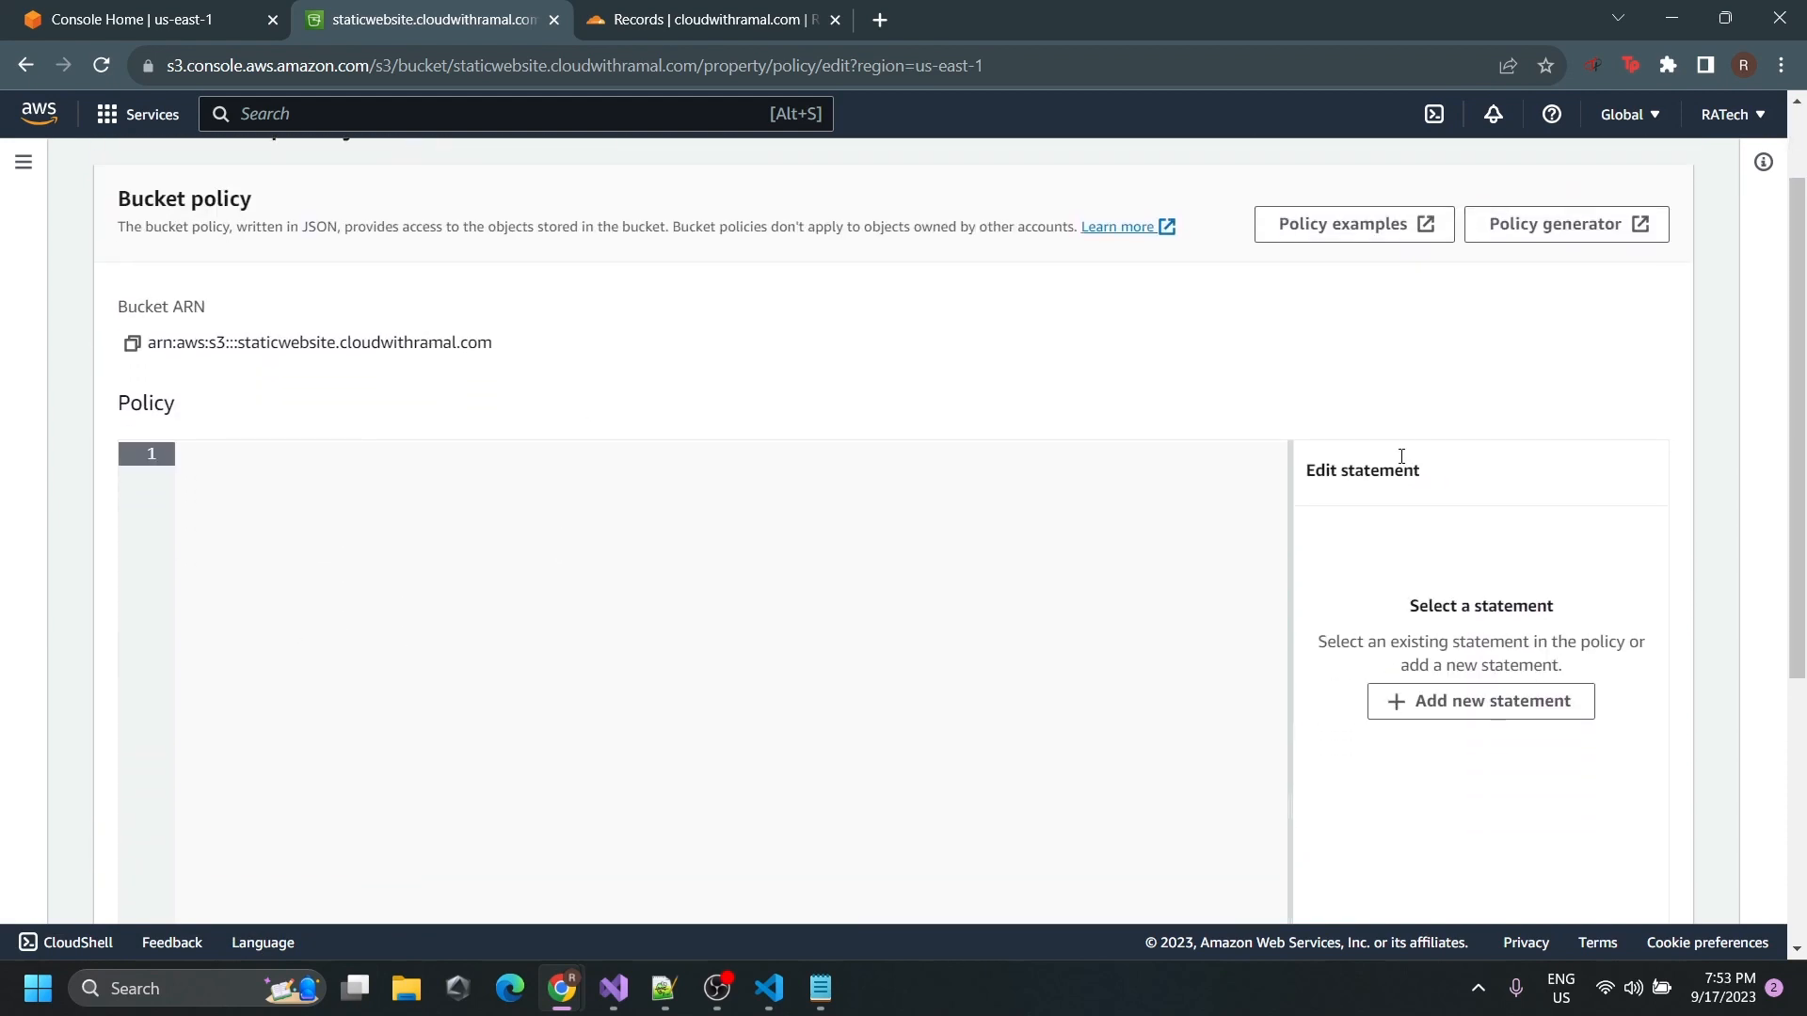
{"action": "left_click", "coordinate": [1554, 224]}
{"action": "left_click", "coordinate": [433, 19]}
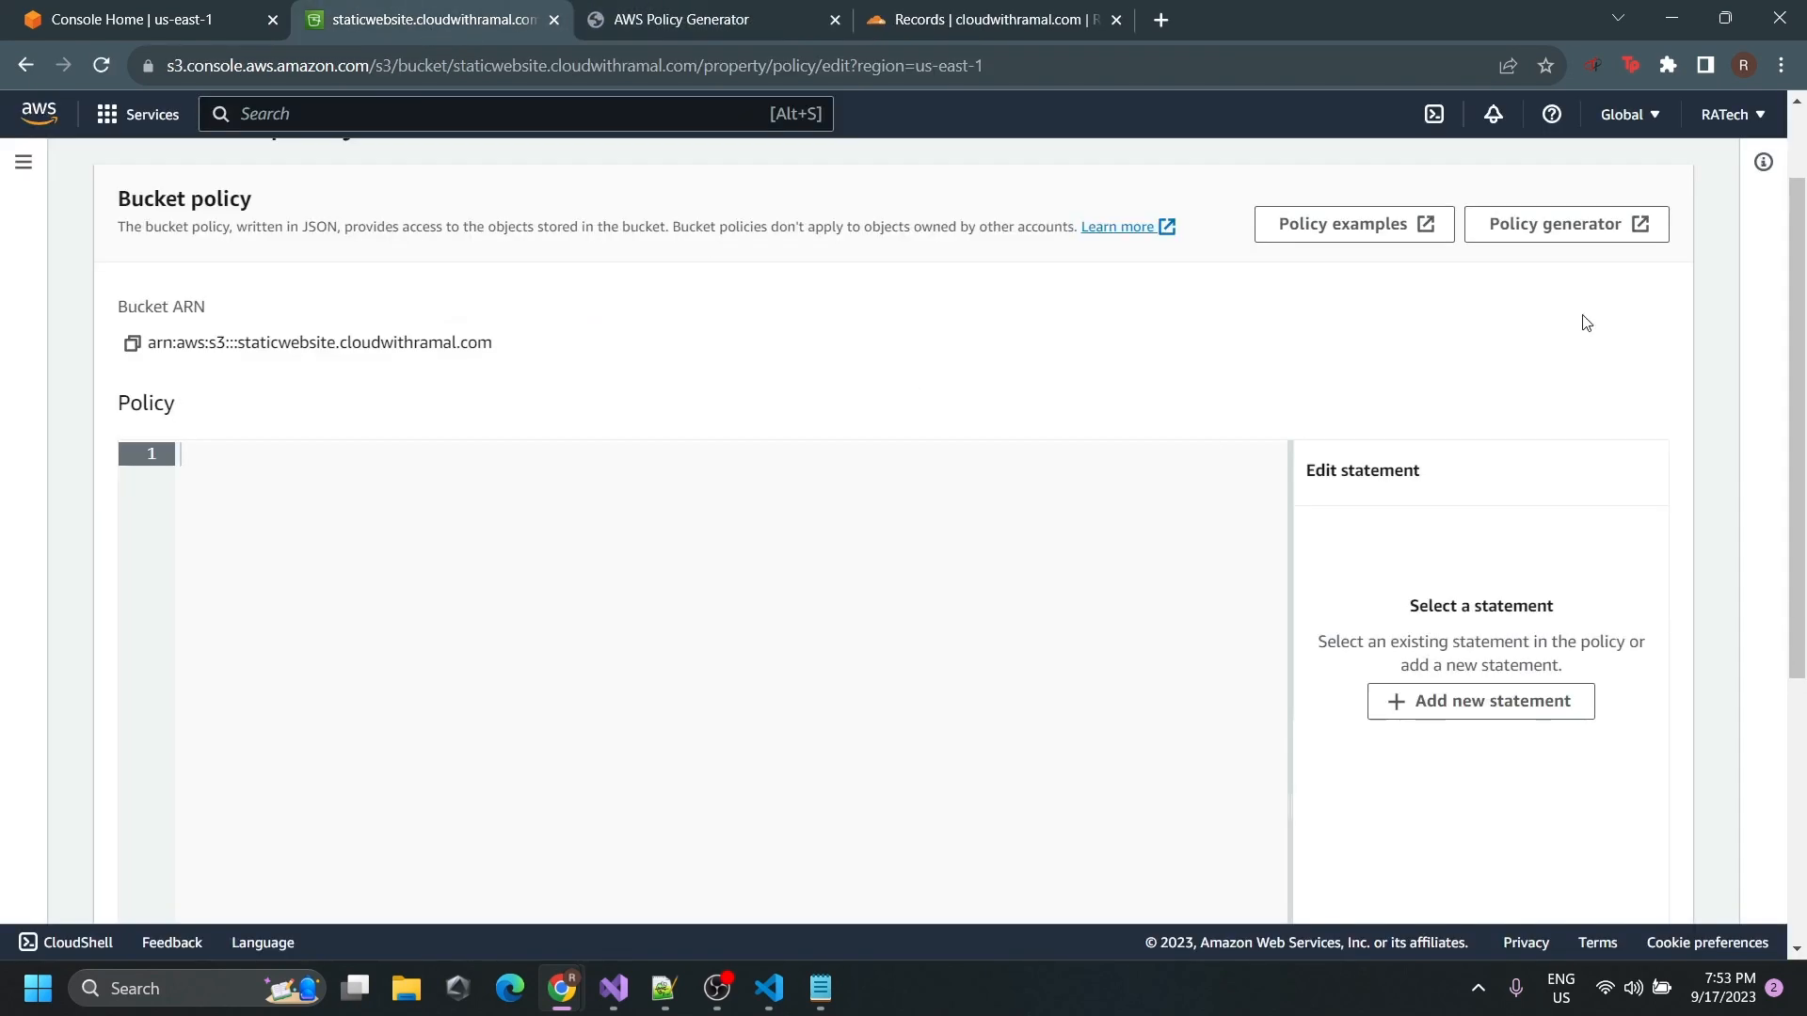
{"action": "left_click", "coordinate": [847, 34]}
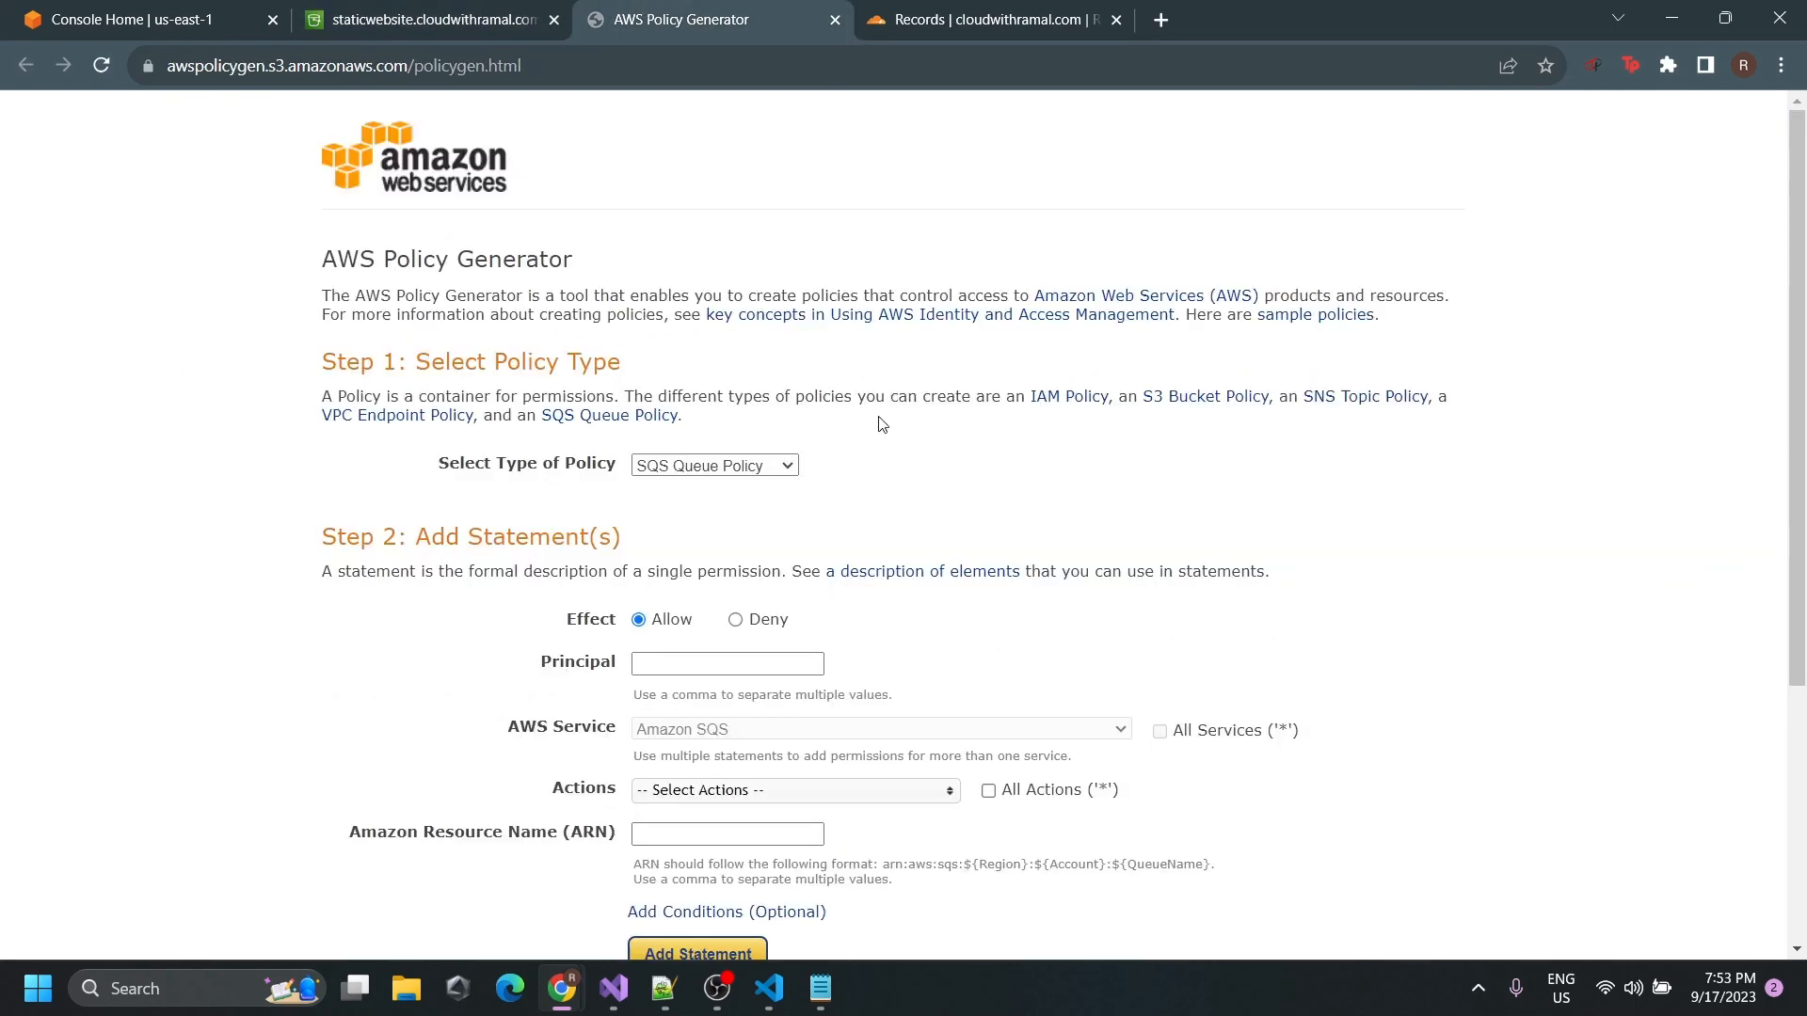
{"action": "scroll", "coordinate": [338, 517], "scroll_direction": "down", "scroll_amount": 2}
{"action": "left_click", "coordinate": [715, 230]}
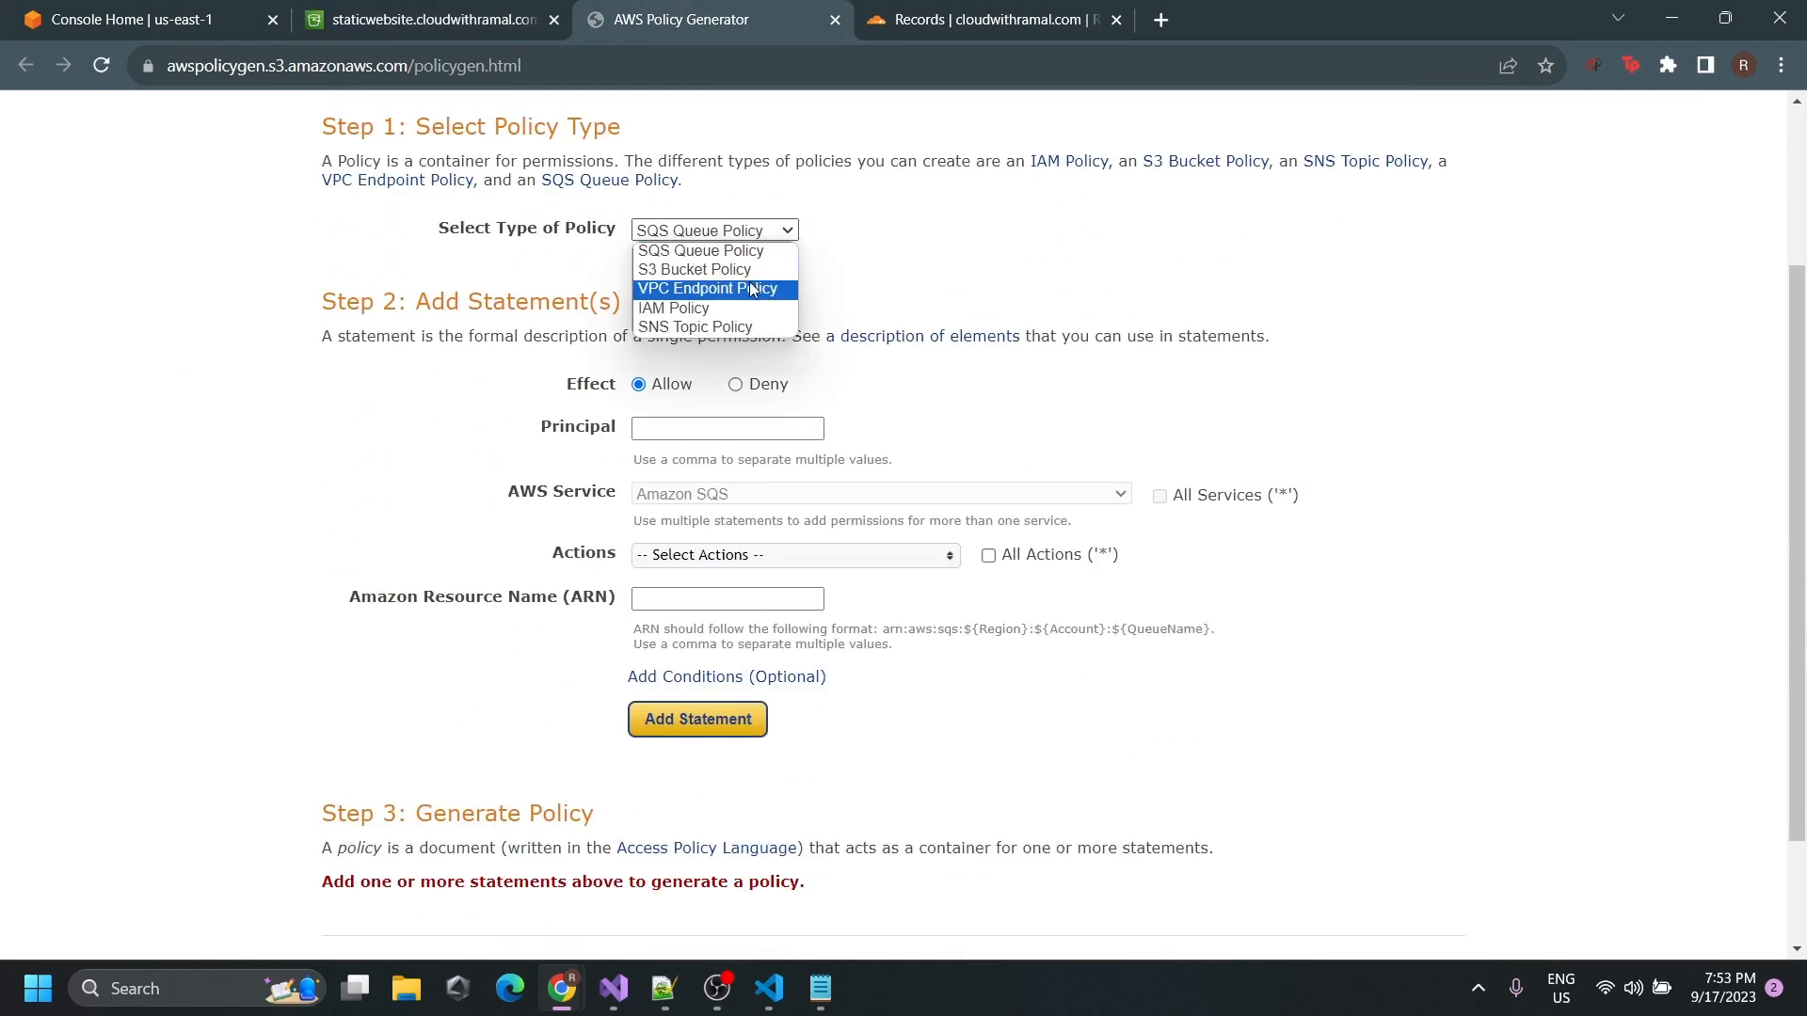
{"action": "left_click", "coordinate": [752, 268]}
{"action": "left_click", "coordinate": [685, 425]}
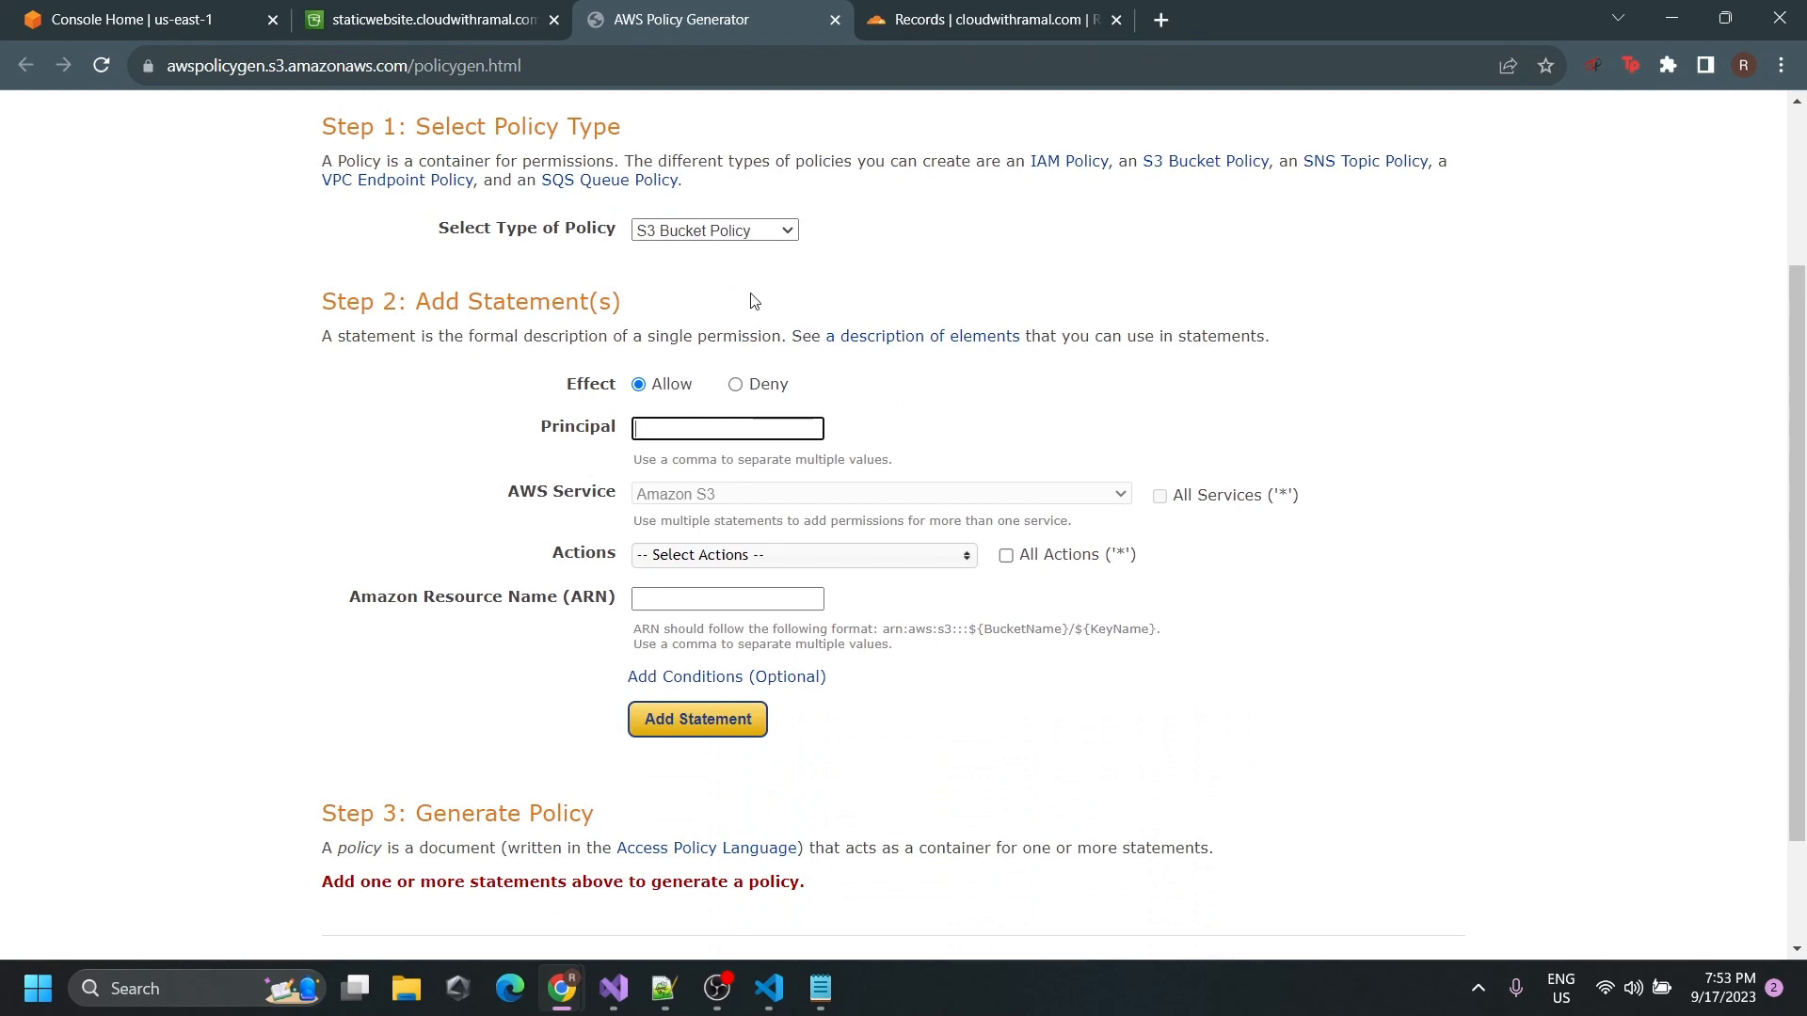
{"action": "left_click", "coordinate": [393, 10]}
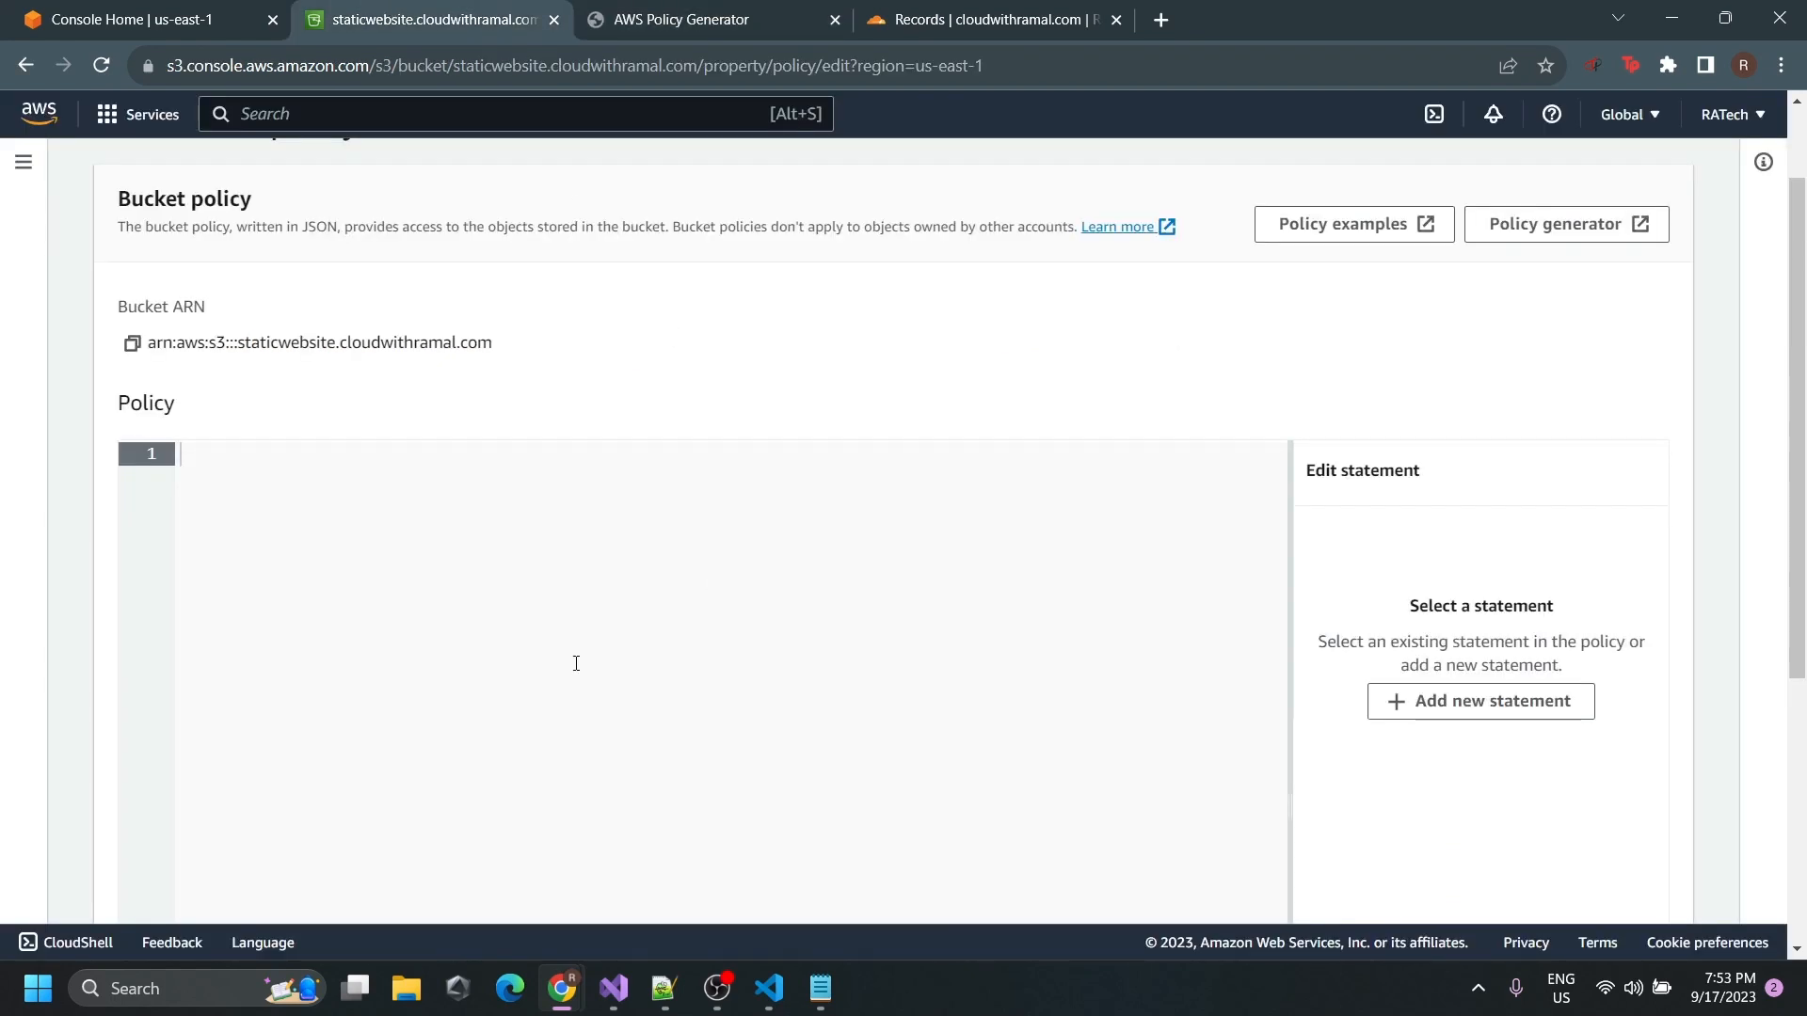
Copy the whole s3:GetObject policy JSON from Untitled-1 in VS Code and paste it into the empty bucket policy editor in Chrome.
{"action": "scroll", "coordinate": [576, 664], "scroll_direction": "down", "scroll_amount": 4}
{"action": "scroll", "coordinate": [576, 663], "scroll_direction": "up", "scroll_amount": 2}
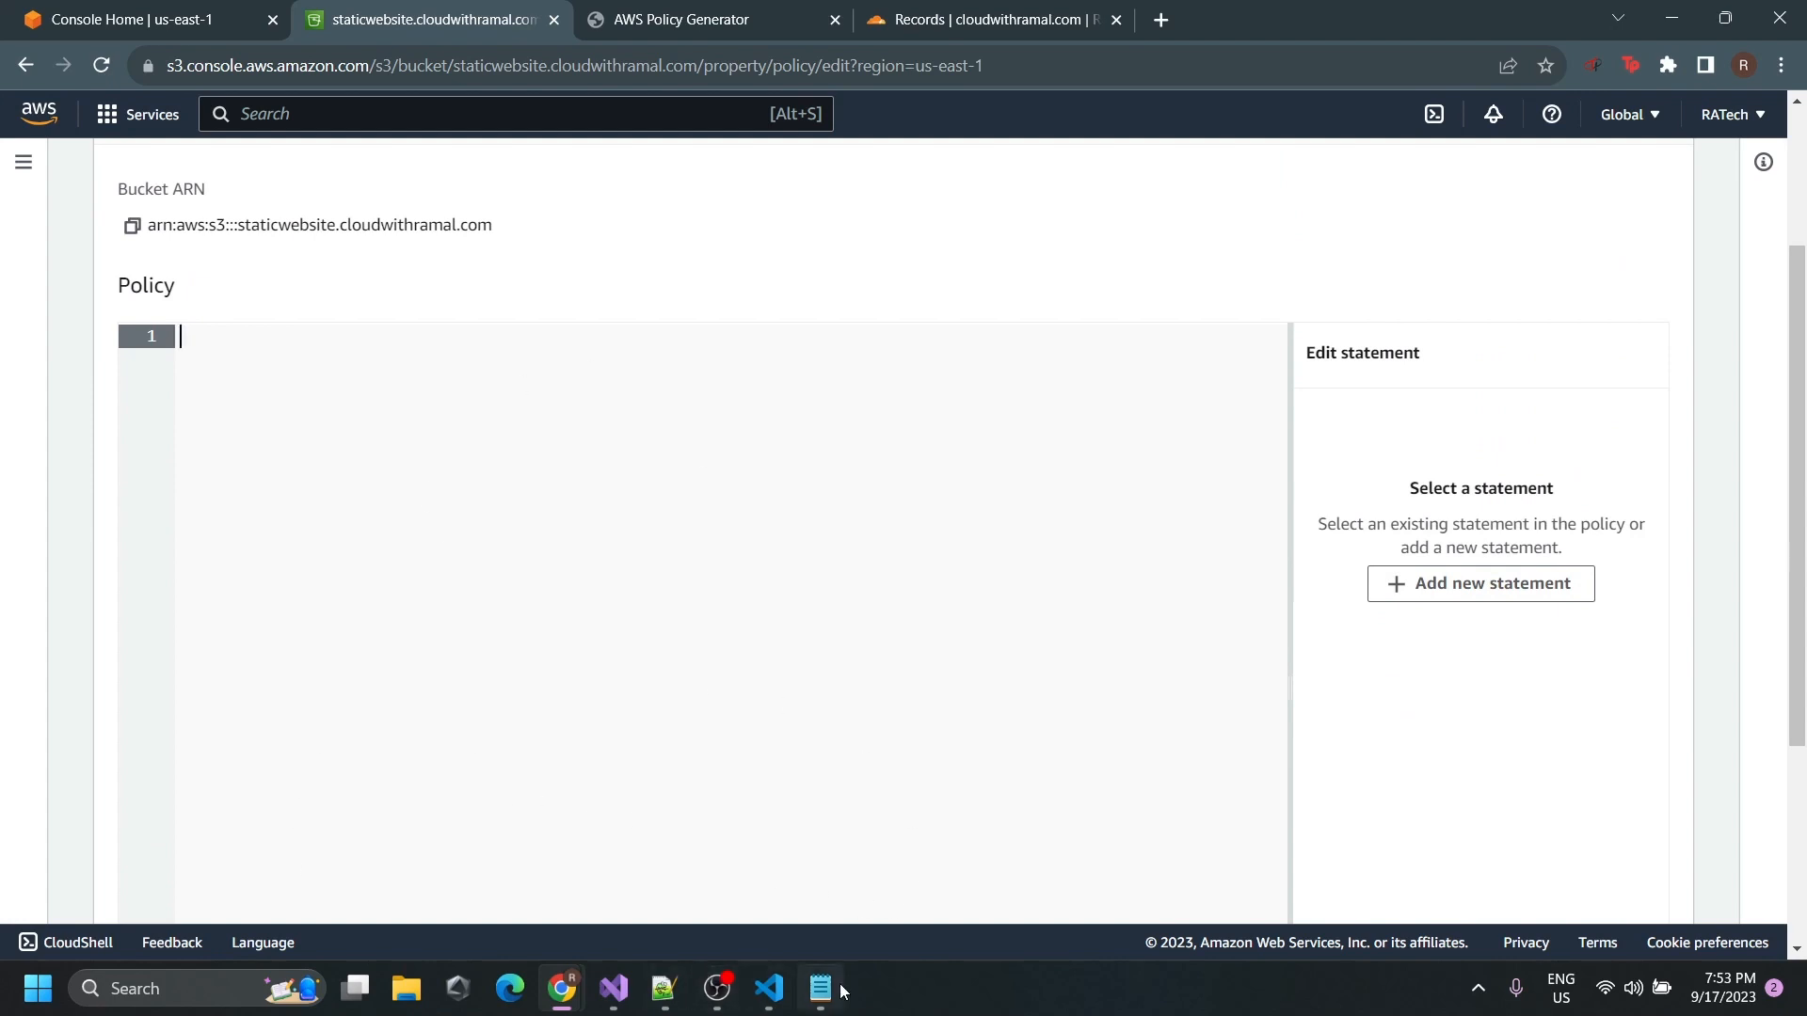
{"action": "left_click", "coordinate": [769, 988]}
{"action": "left_click_drag", "start_coordinate": [232, 490], "coordinate": [122, 112]}
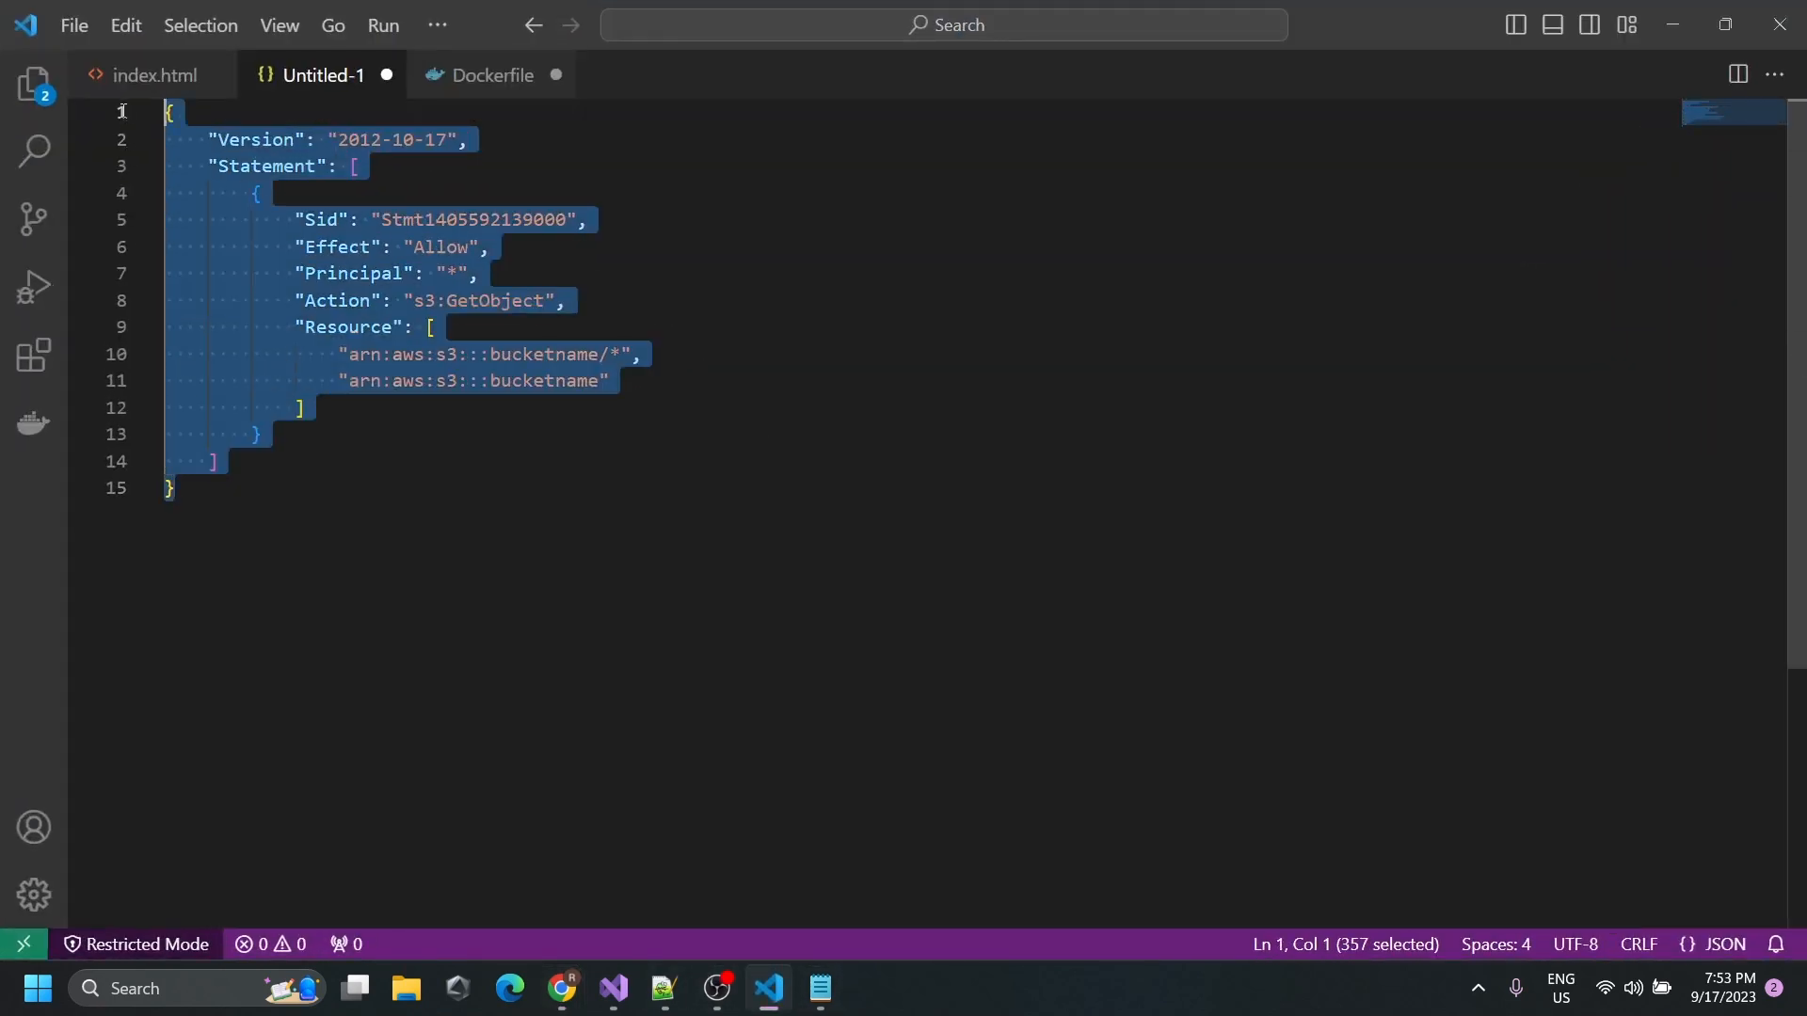
{"action": "right_click", "coordinate": [337, 158]}
{"action": "left_click", "coordinate": [464, 383]}
{"action": "left_click", "coordinate": [1672, 24]}
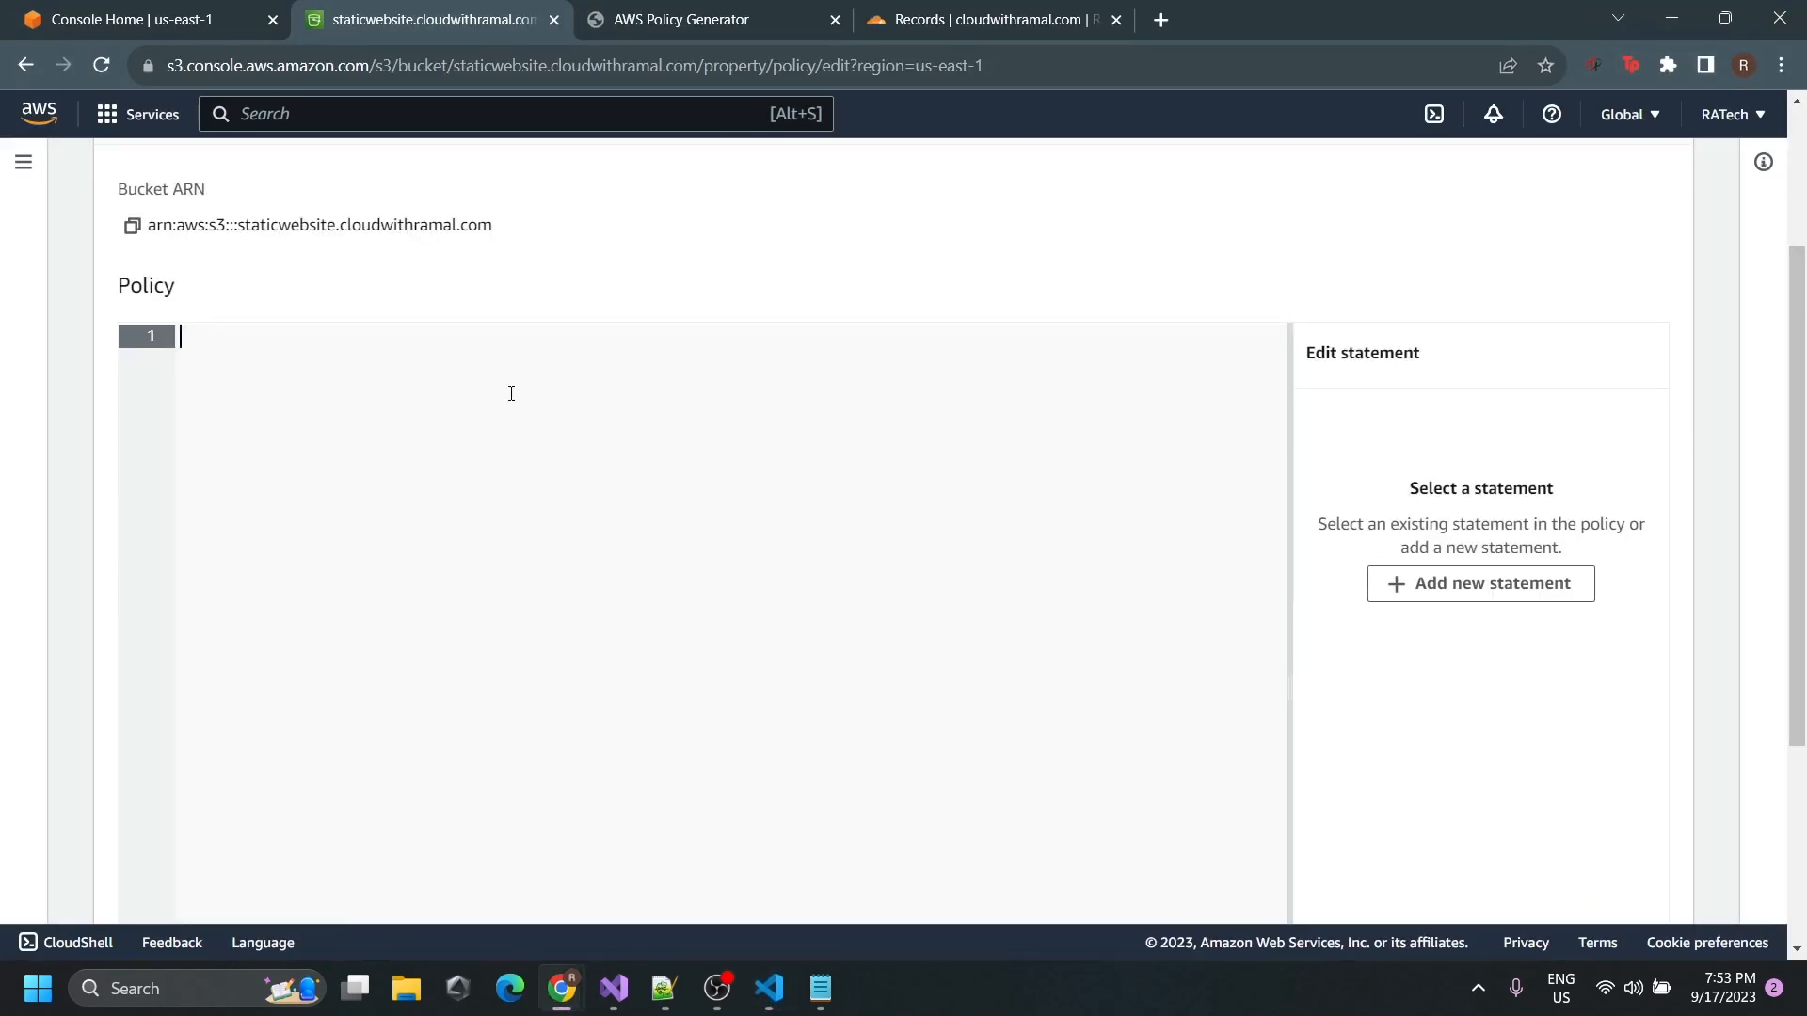
{"action": "key", "text": "ctrl+v"}
Replace both placeholder resource ARNs in the policy with the copied bucket ARN arn:aws:s3:::staticwebsite.cloudwithramal.com, keeping /* on the first.
{"action": "scroll", "coordinate": [512, 393], "scroll_direction": "up", "scroll_amount": 3}
{"action": "scroll", "coordinate": [511, 394], "scroll_direction": "down", "scroll_amount": 1}
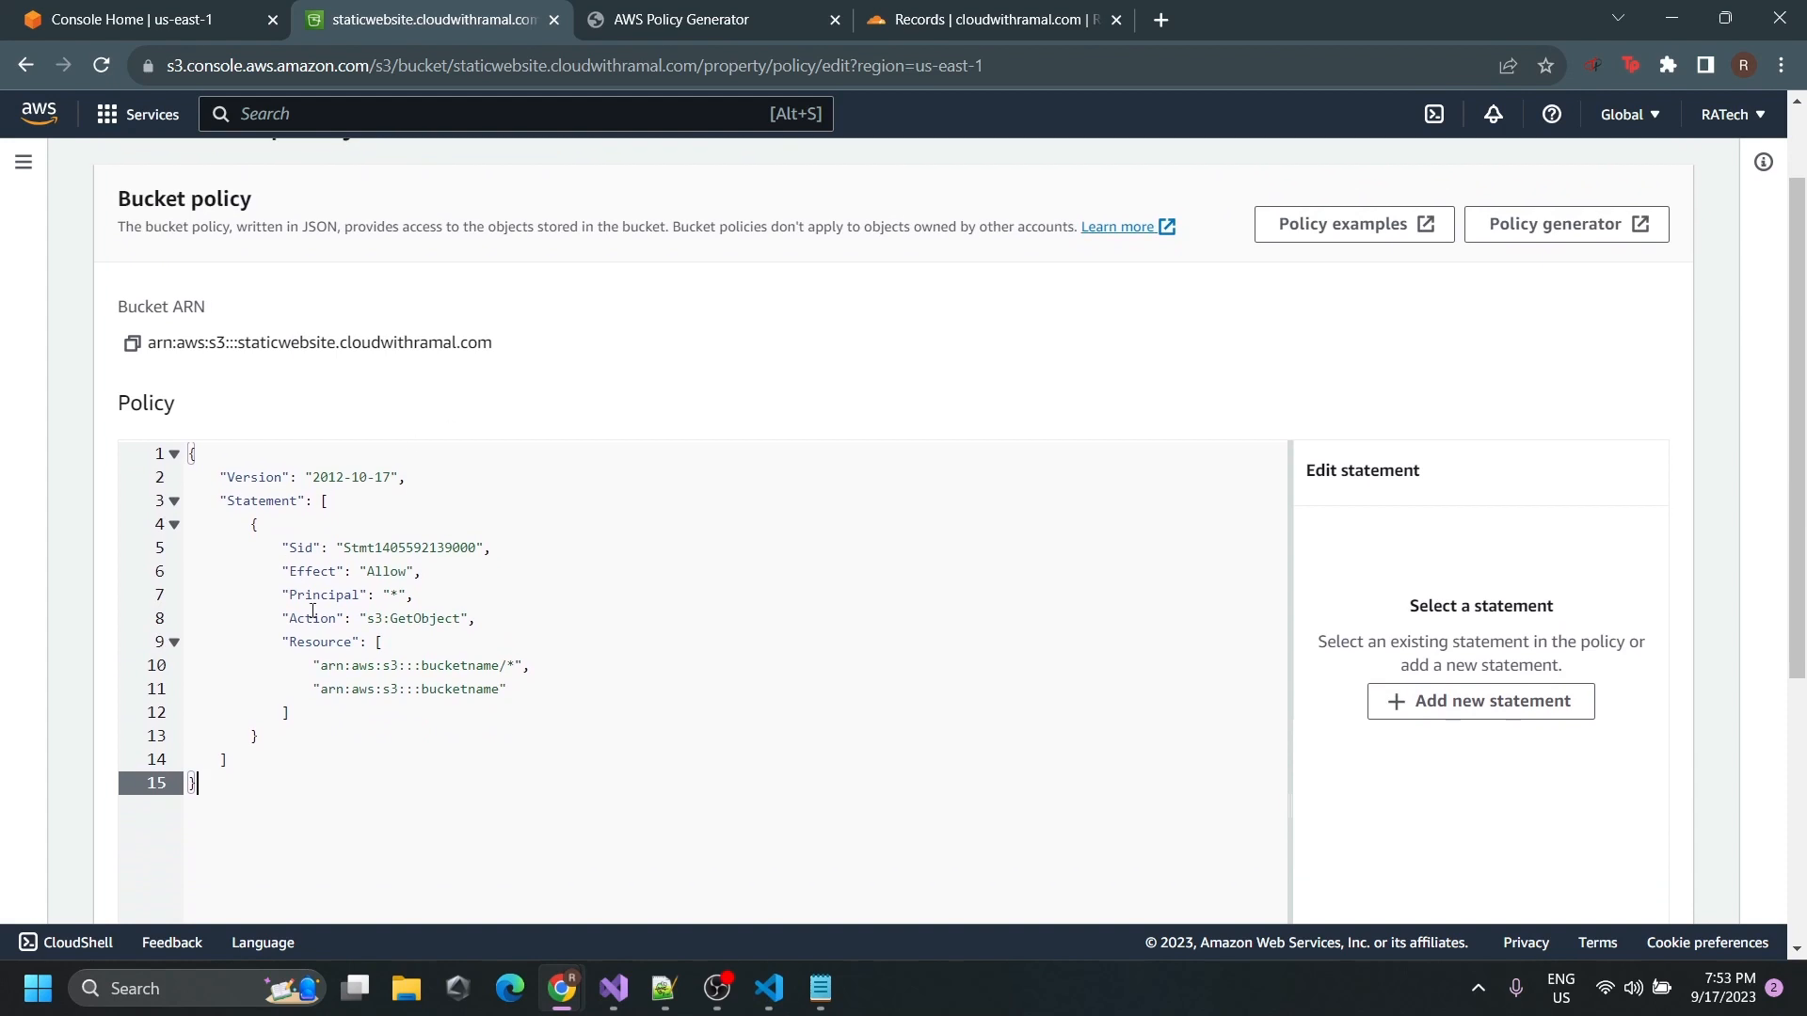
{"action": "left_click_drag", "start_coordinate": [290, 645], "coordinate": [504, 672]}
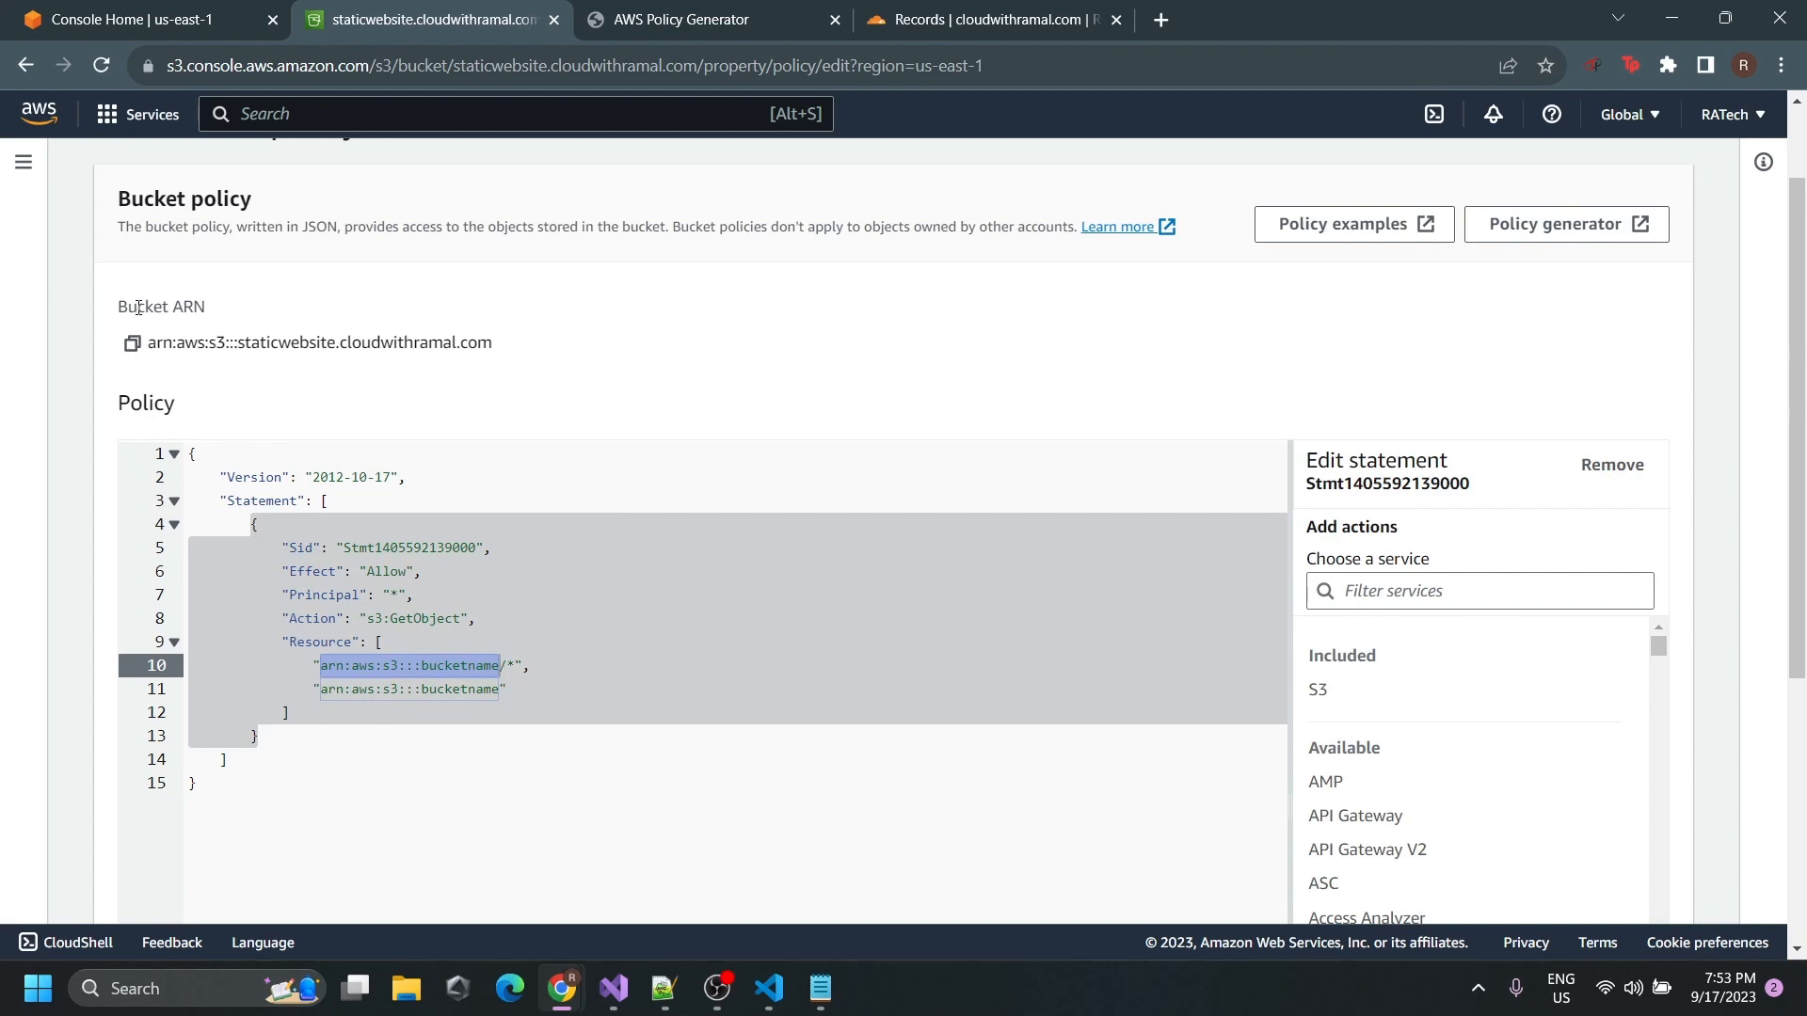
{"action": "left_click", "coordinate": [131, 344]}
{"action": "left_click_drag", "start_coordinate": [320, 666], "coordinate": [500, 666]}
{"action": "key", "text": "ctrl+v"}
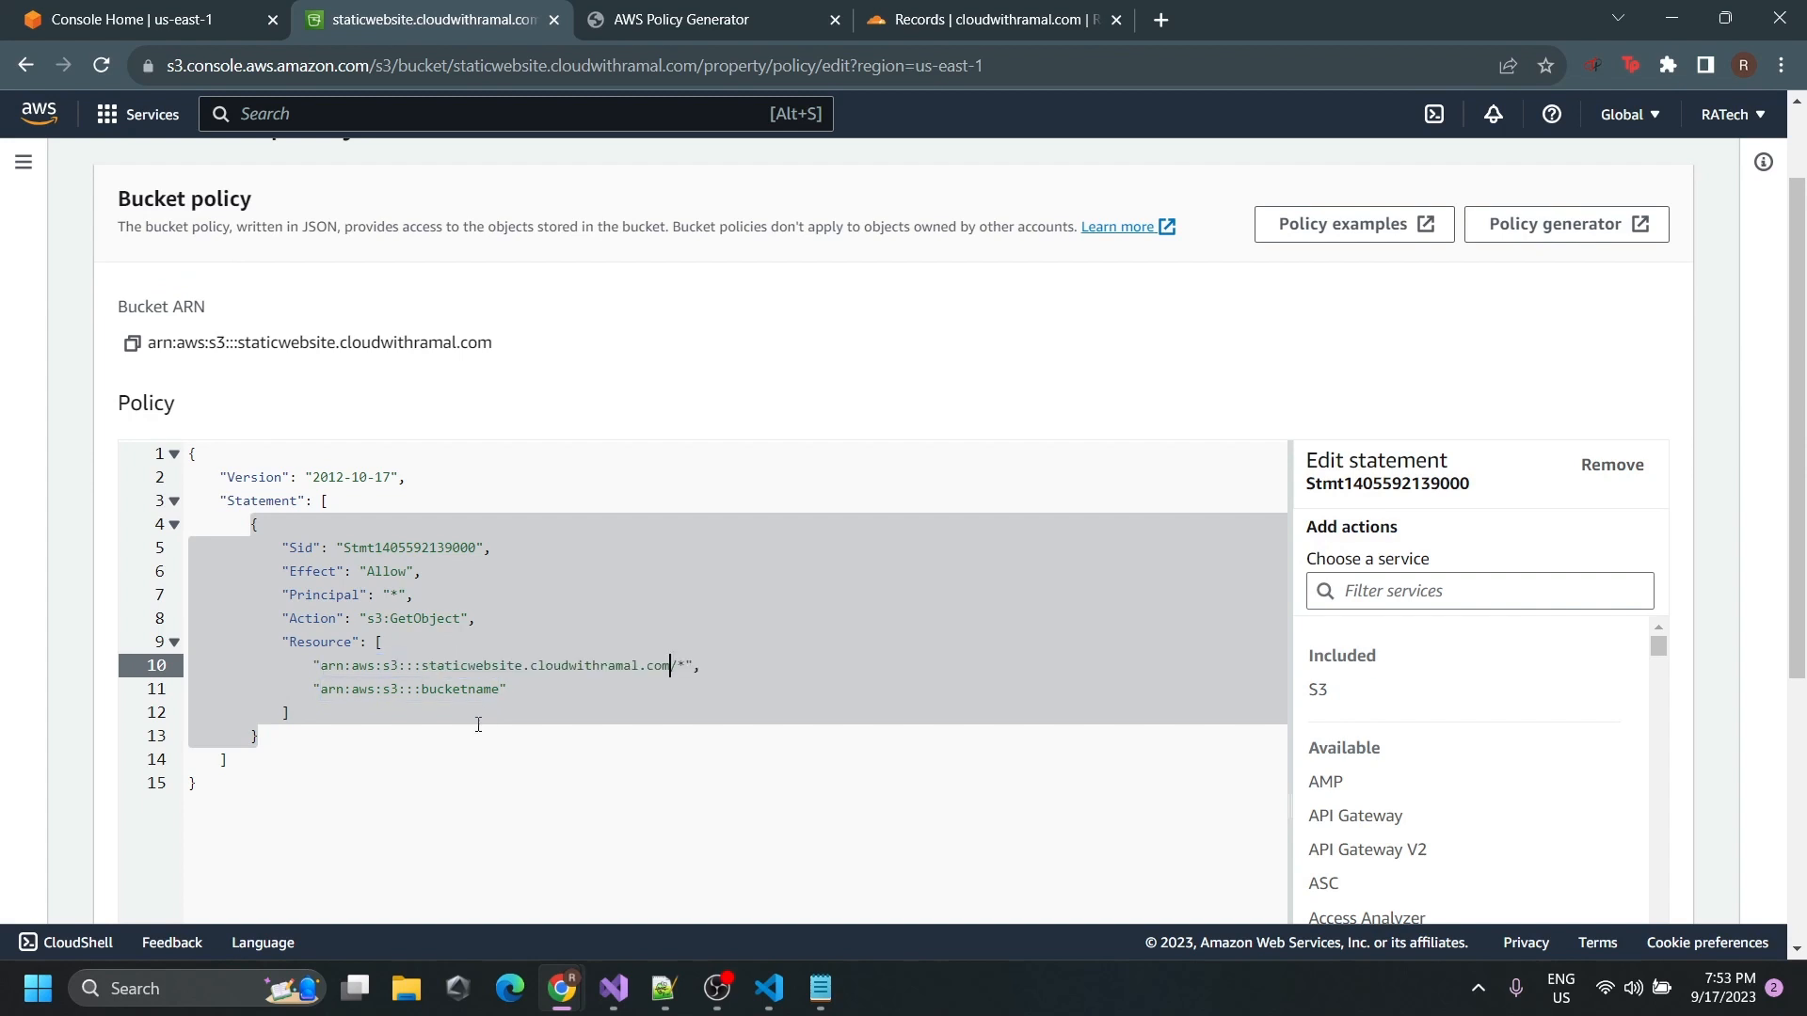
{"action": "left_click_drag", "start_coordinate": [322, 684], "coordinate": [503, 690]}
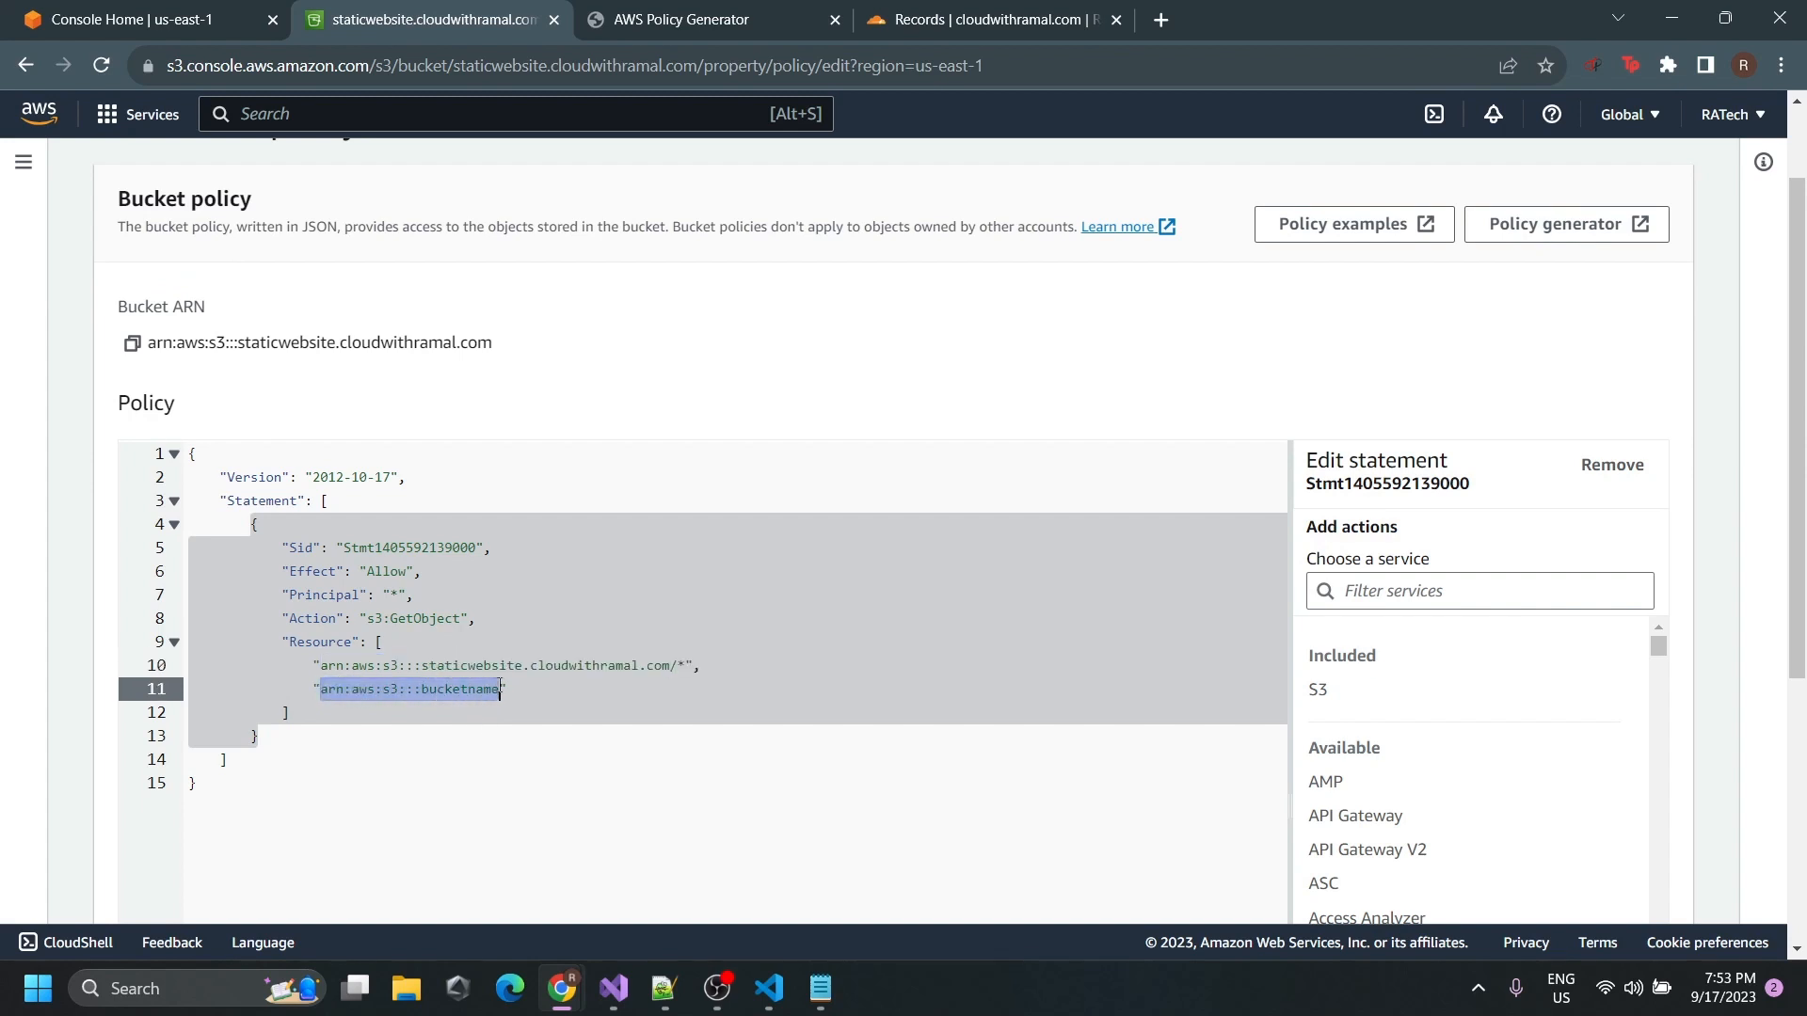
{"action": "key", "text": "ctrl+v"}
{"action": "left_click", "coordinate": [672, 665]}
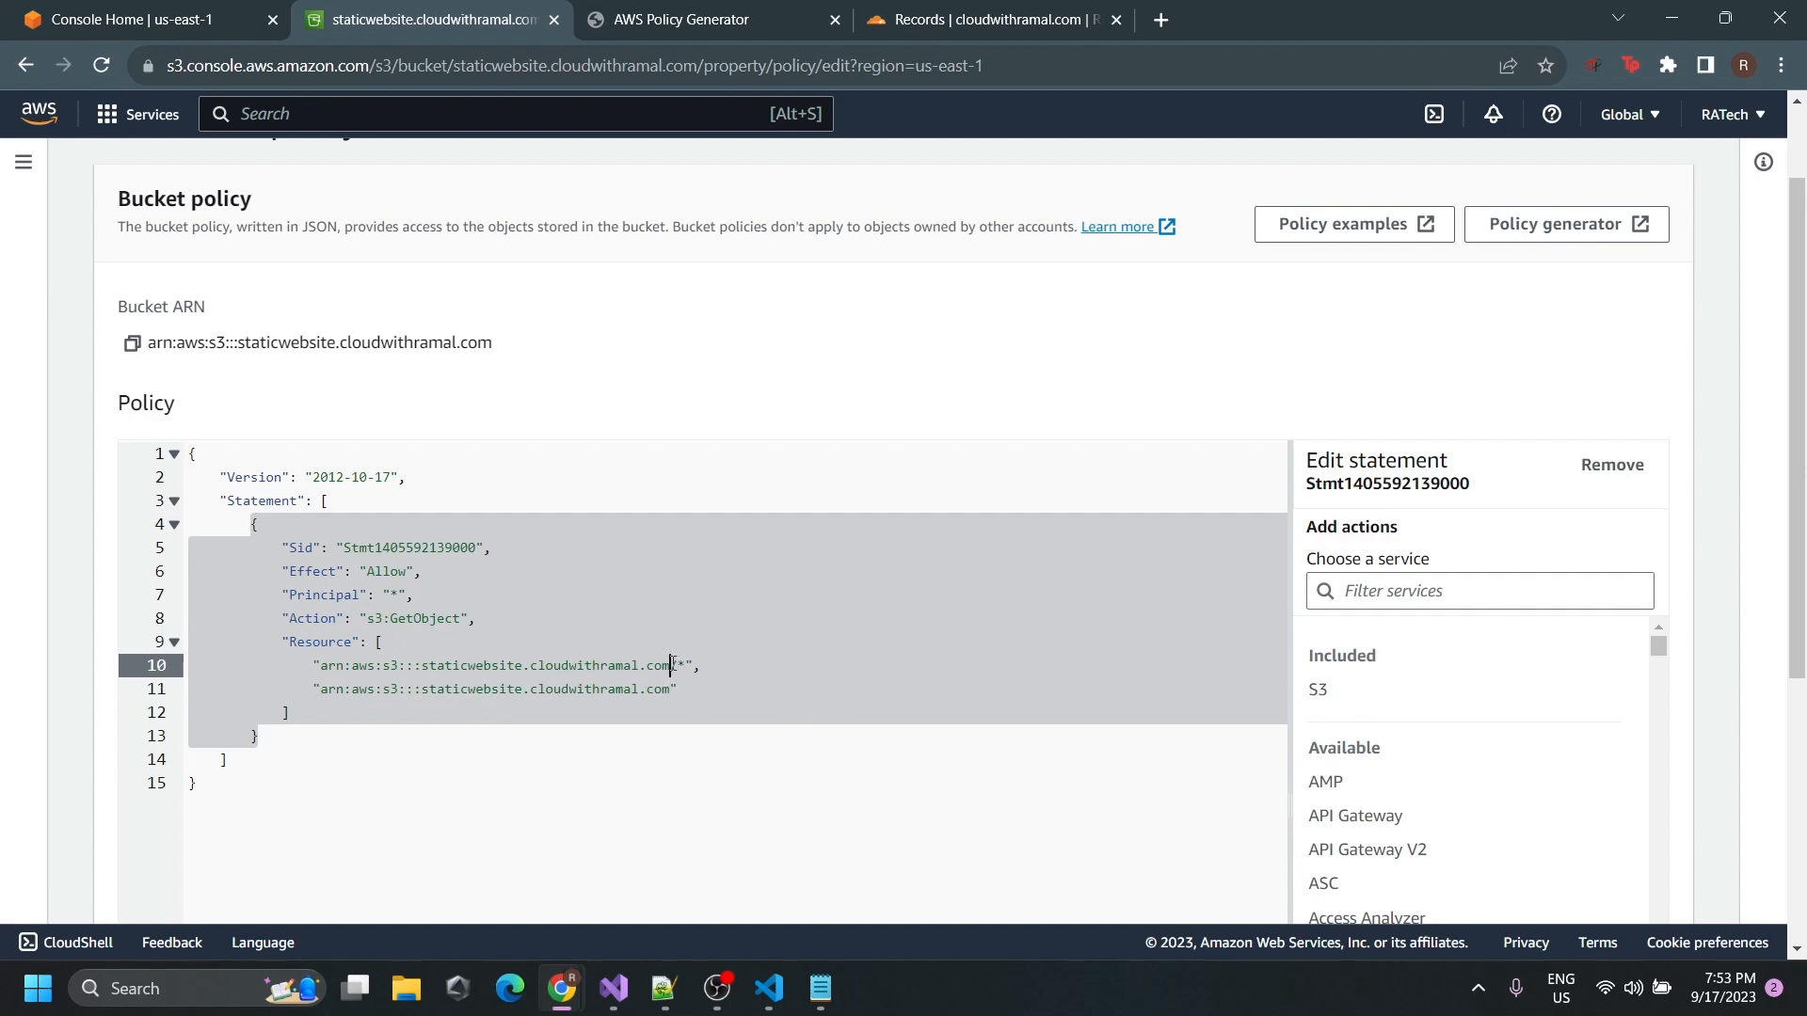
Check the /* ending of the first resource ARN and save the edited bucket policy.
{"action": "left_click", "coordinate": [687, 666]}
{"action": "left_click_drag", "start_coordinate": [676, 670], "coordinate": [673, 670]}
{"action": "left_click", "coordinate": [670, 670]}
{"action": "scroll", "coordinate": [840, 617], "scroll_direction": "down", "scroll_amount": 5}
{"action": "left_click", "coordinate": [1615, 882]}
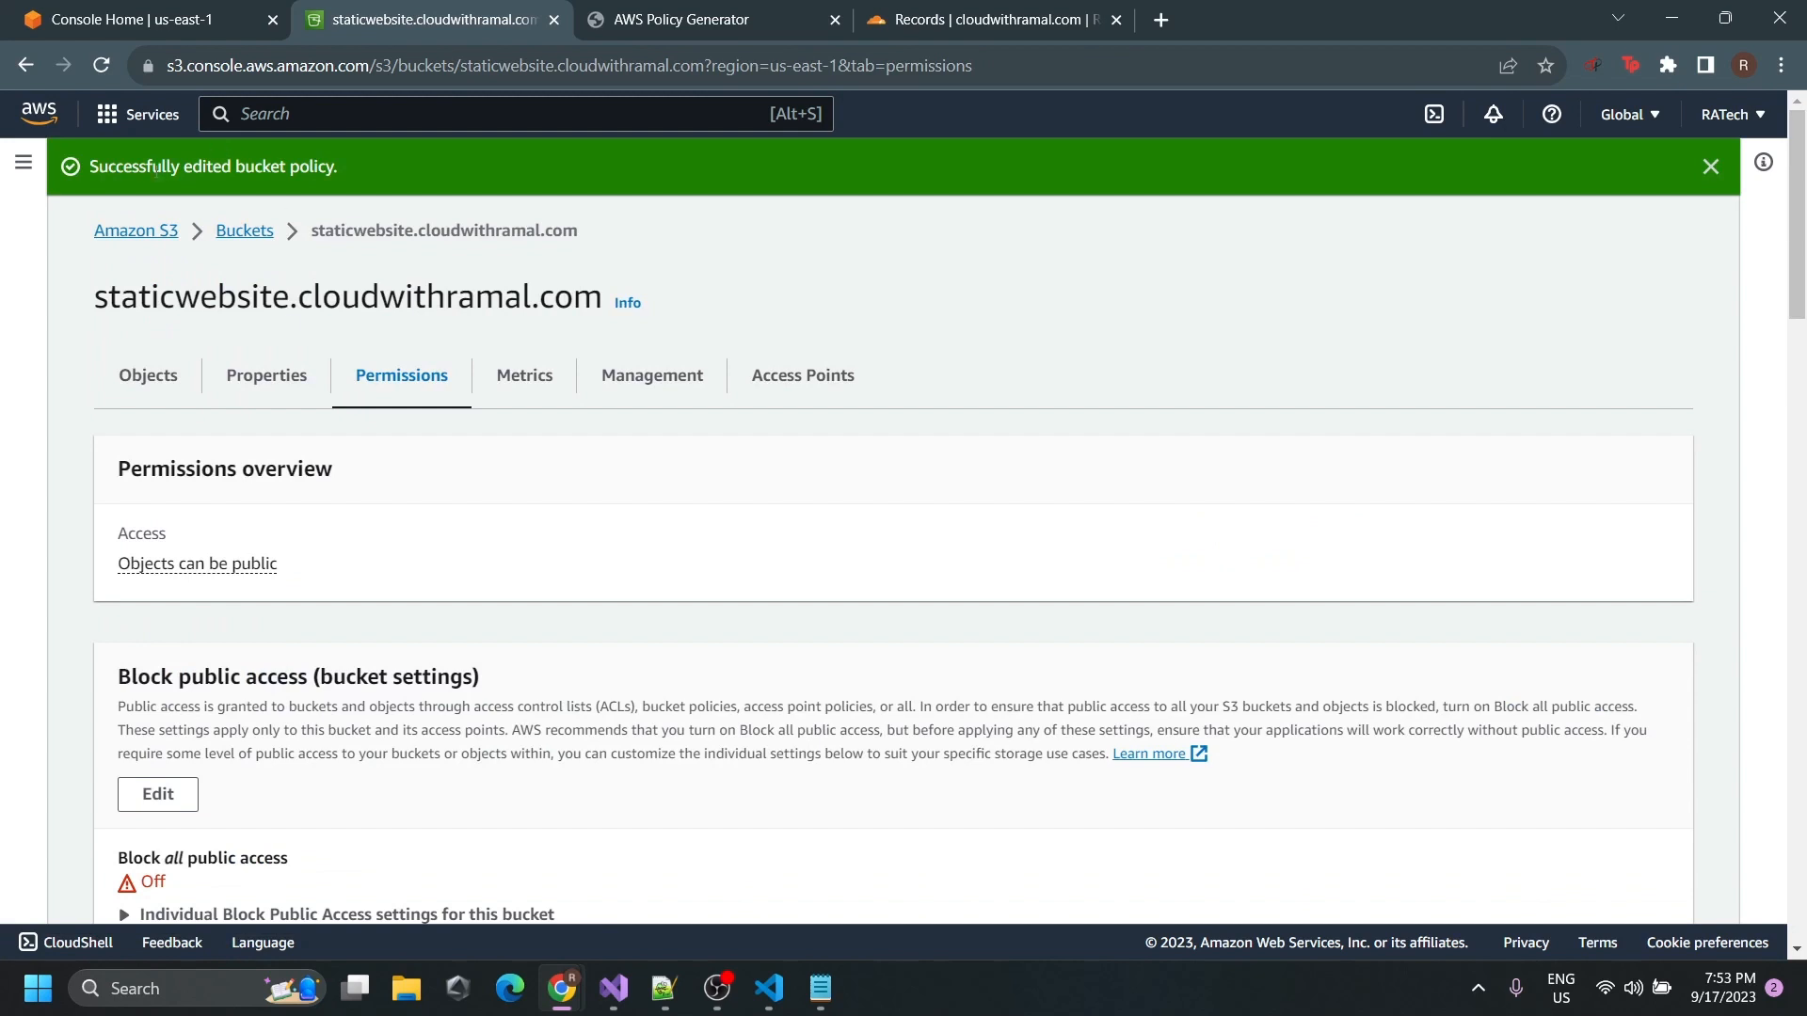
Reload the bucket's website endpoint in the incognito window, inspect its address, and return to the S3 console.
{"action": "mouse_move", "coordinate": [558, 996]}
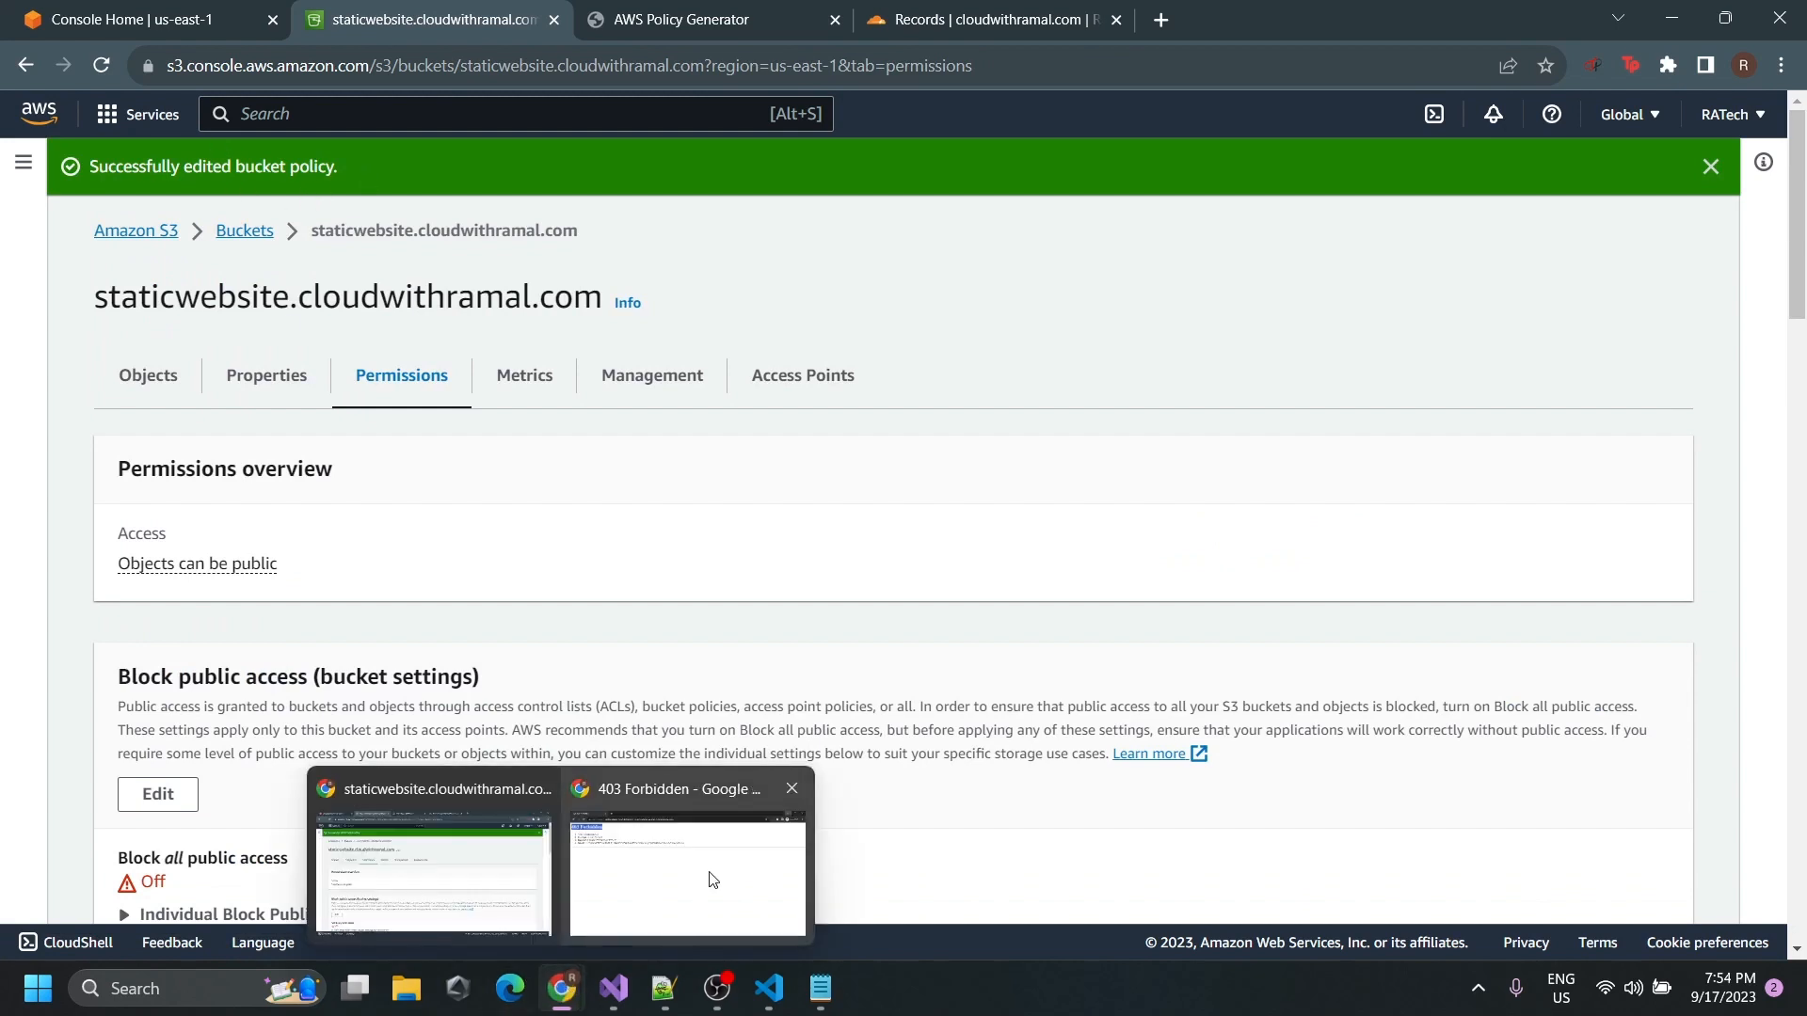
{"action": "left_click", "coordinate": [696, 880]}
{"action": "left_click", "coordinate": [101, 66]}
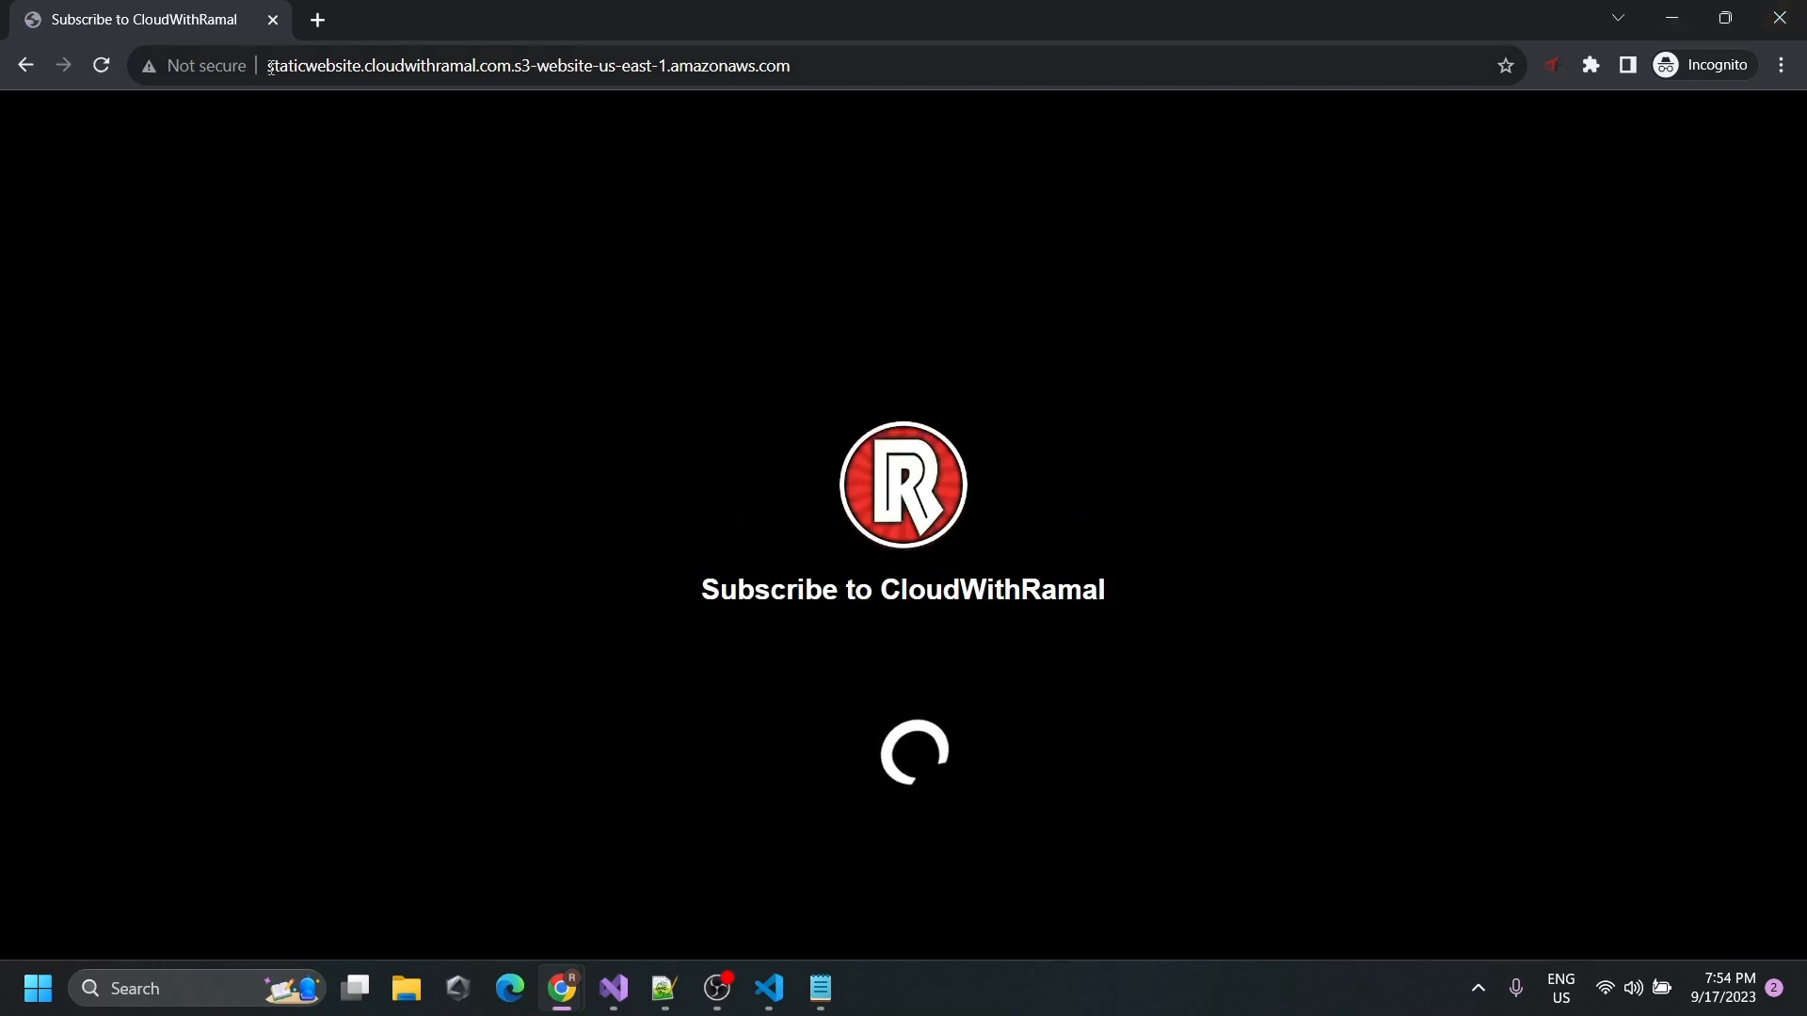
{"action": "left_click_drag", "start_coordinate": [267, 65], "coordinate": [842, 77]}
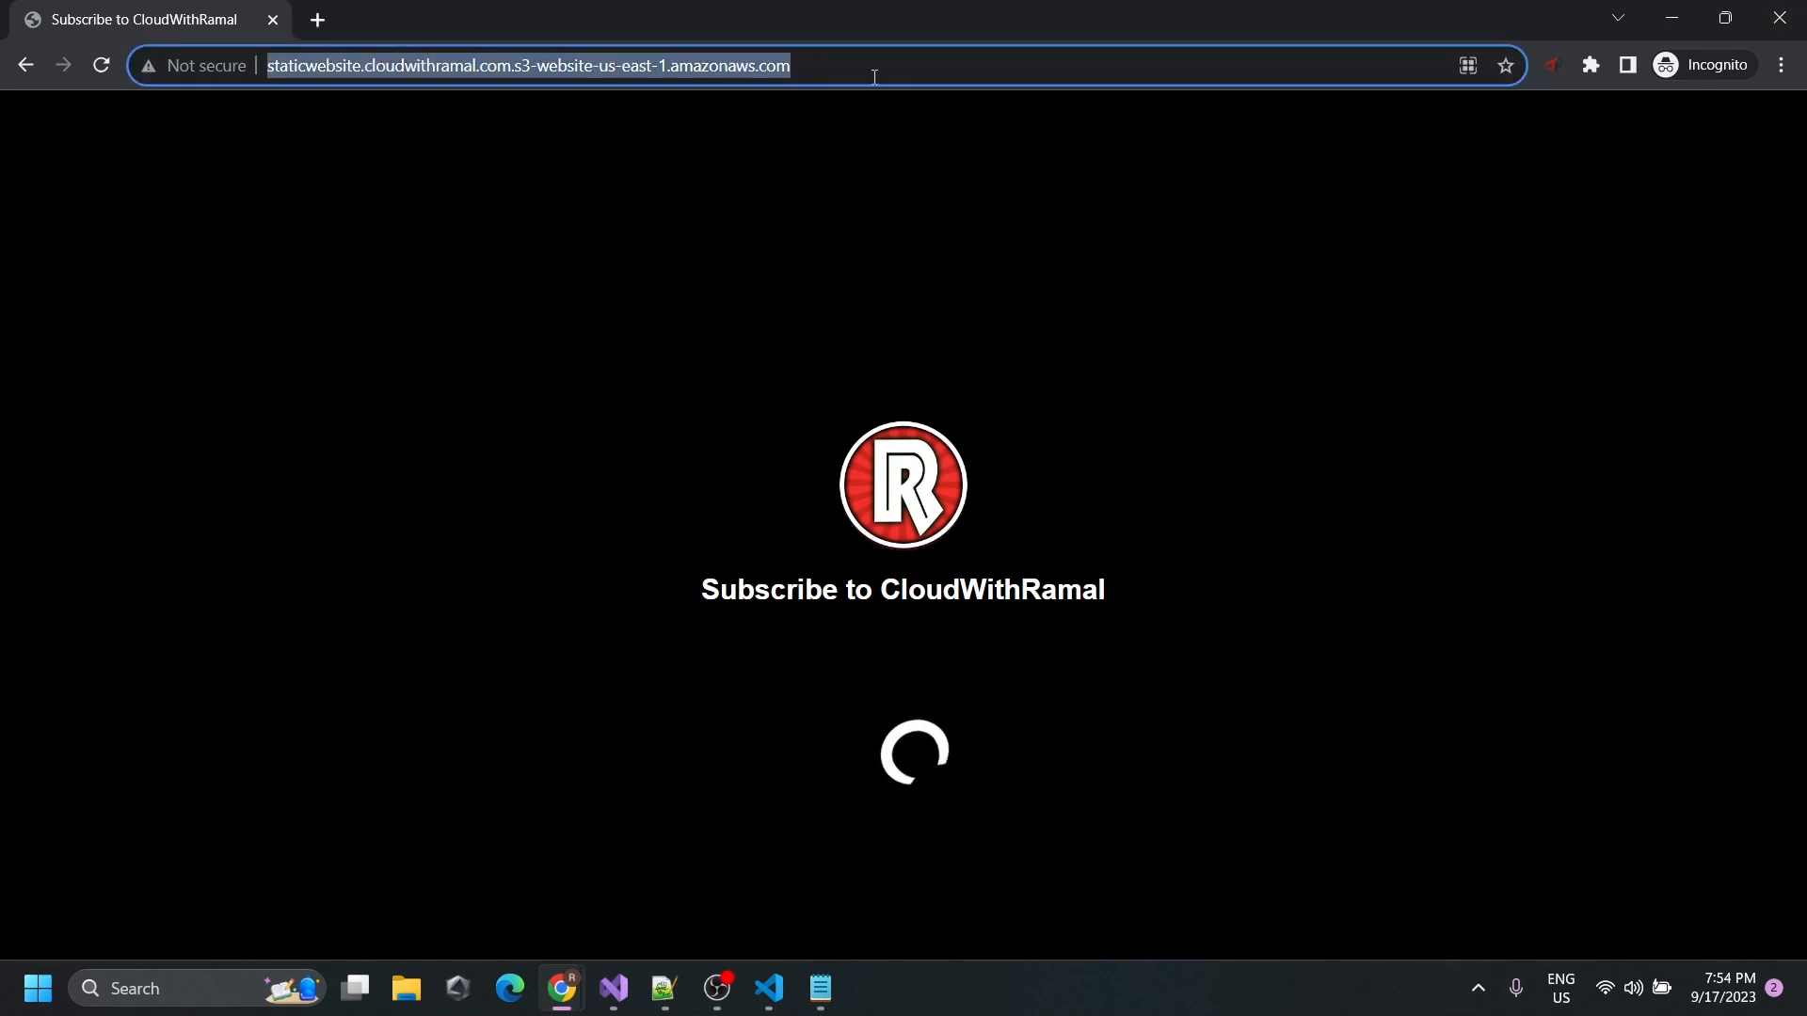
{"action": "left_click", "coordinate": [901, 220]}
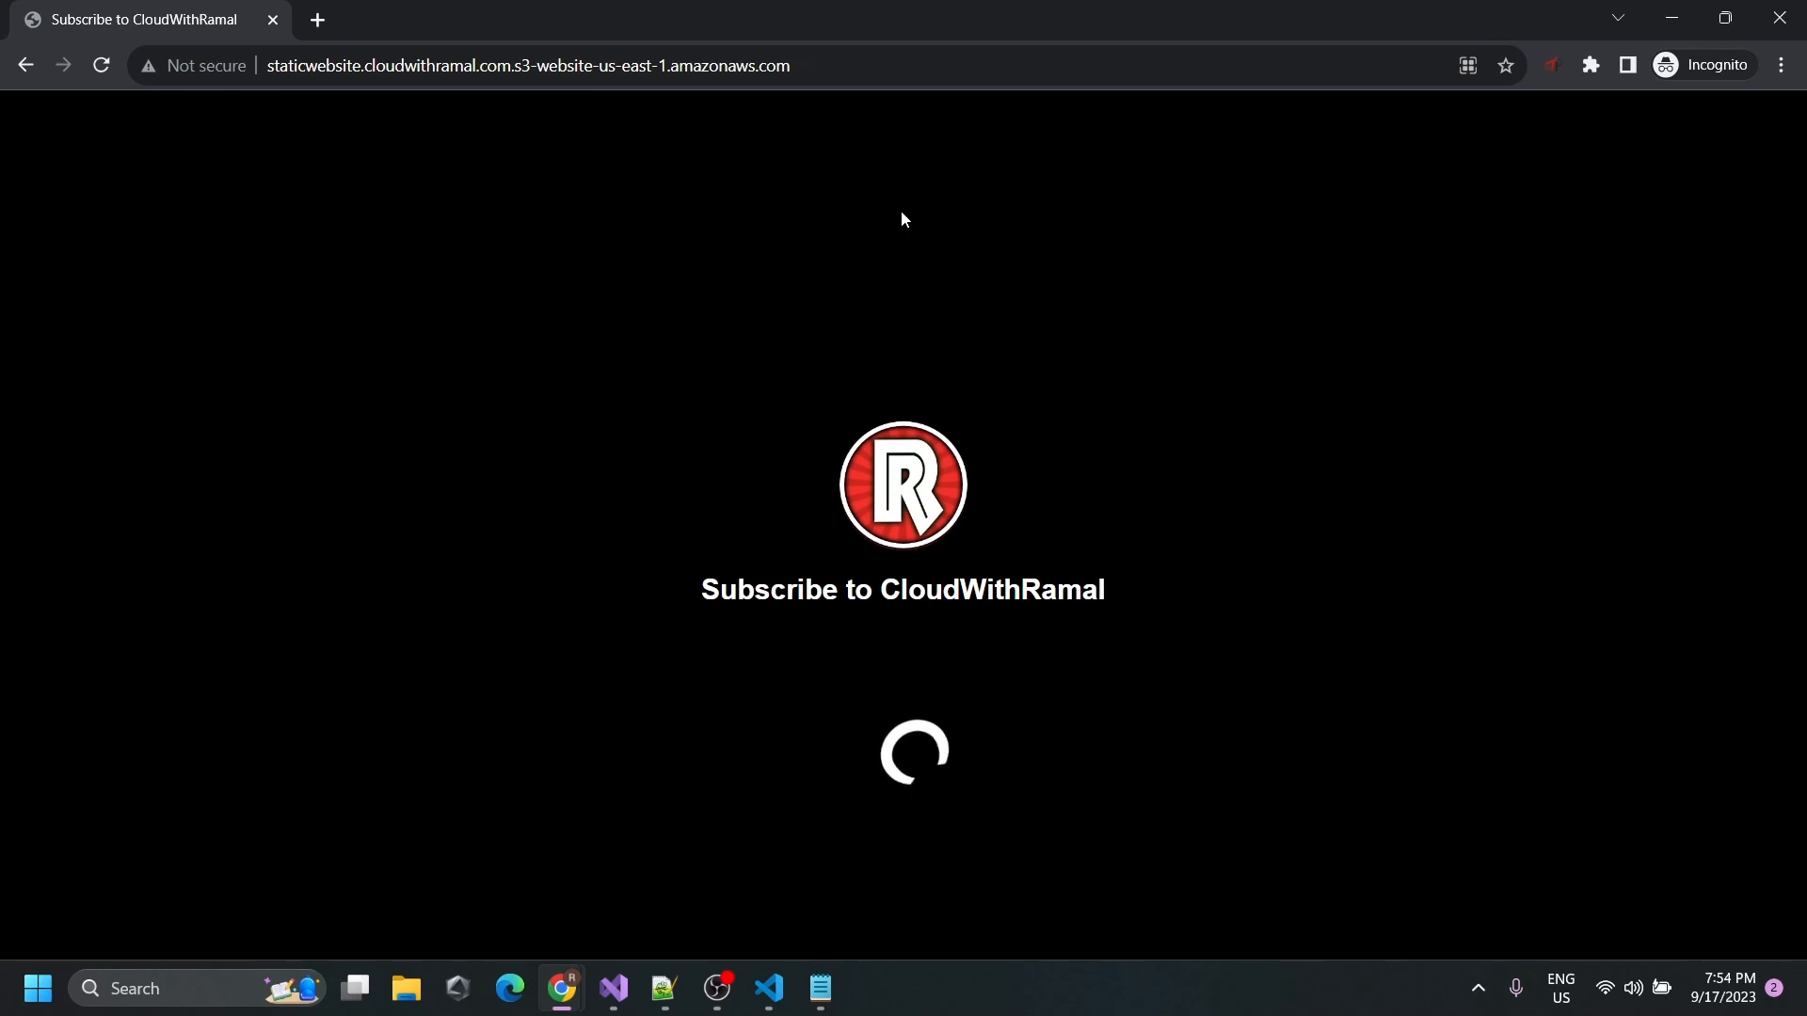
{"action": "left_click", "coordinate": [1673, 17]}
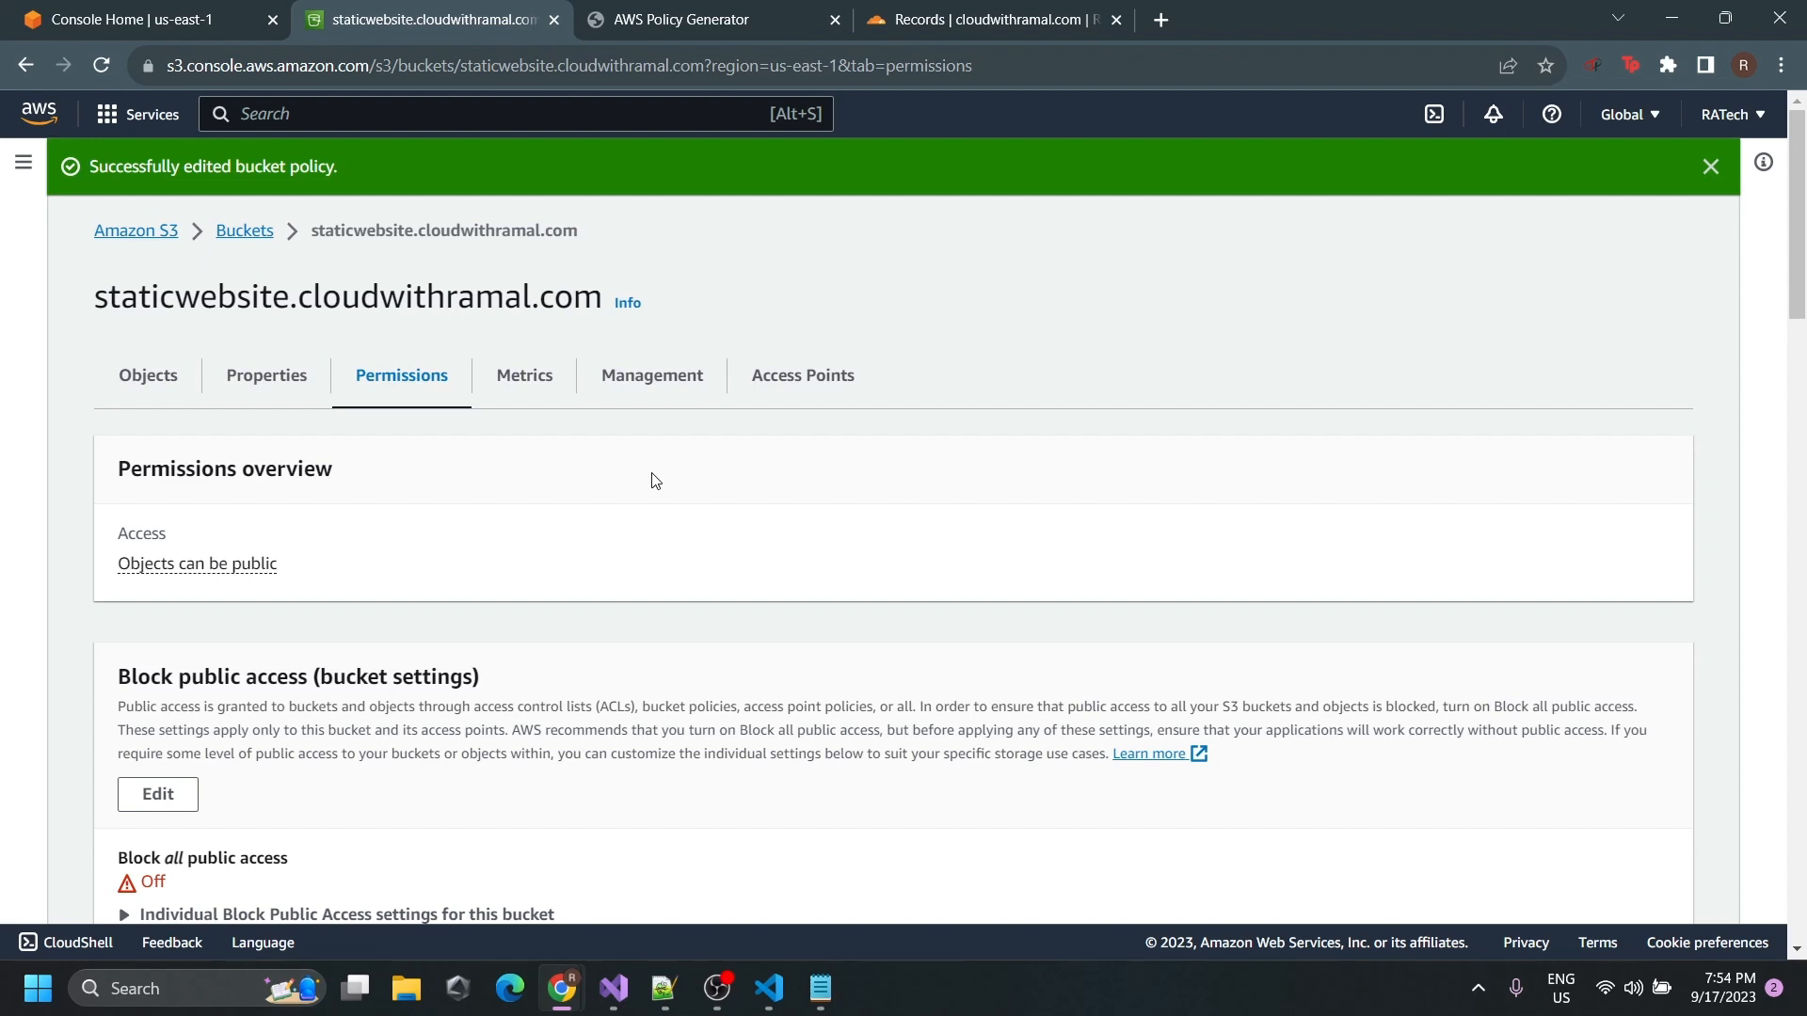
Start a new DNS record for cloudwithramal.com in Cloudflare and name it staticwebsite.
{"action": "left_click", "coordinate": [956, 9]}
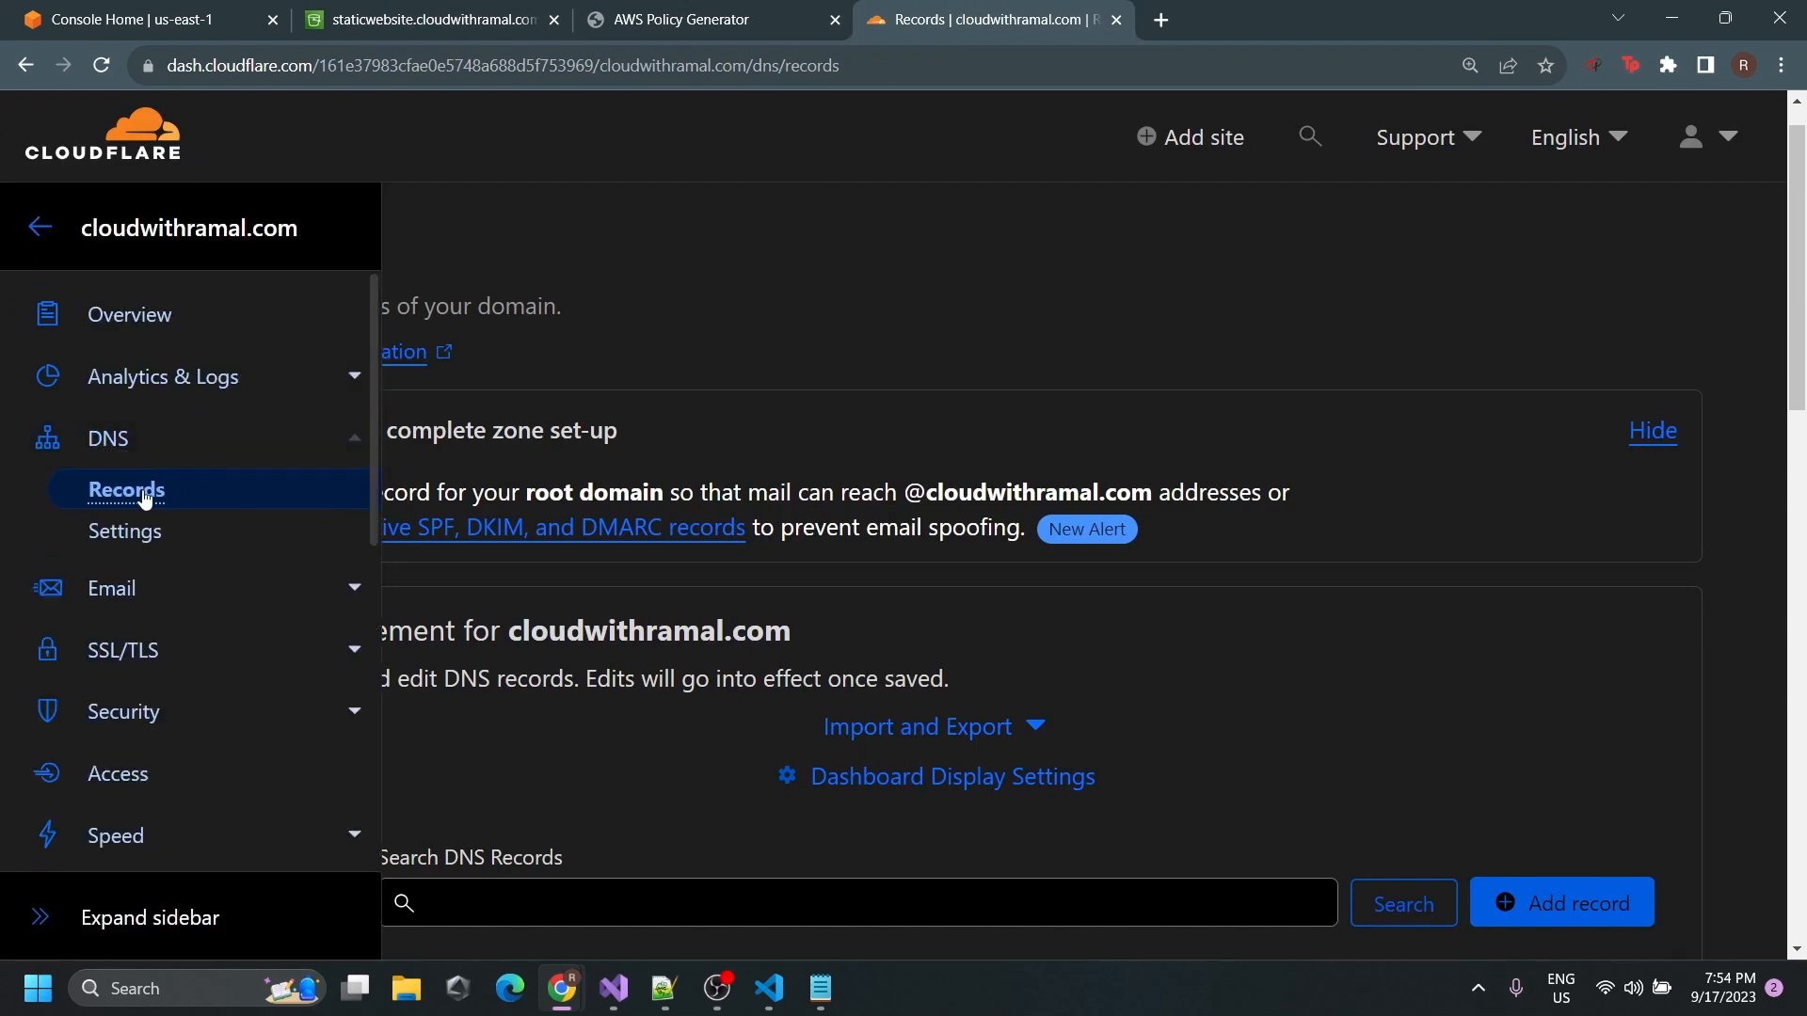
{"action": "left_click", "coordinate": [1606, 918]}
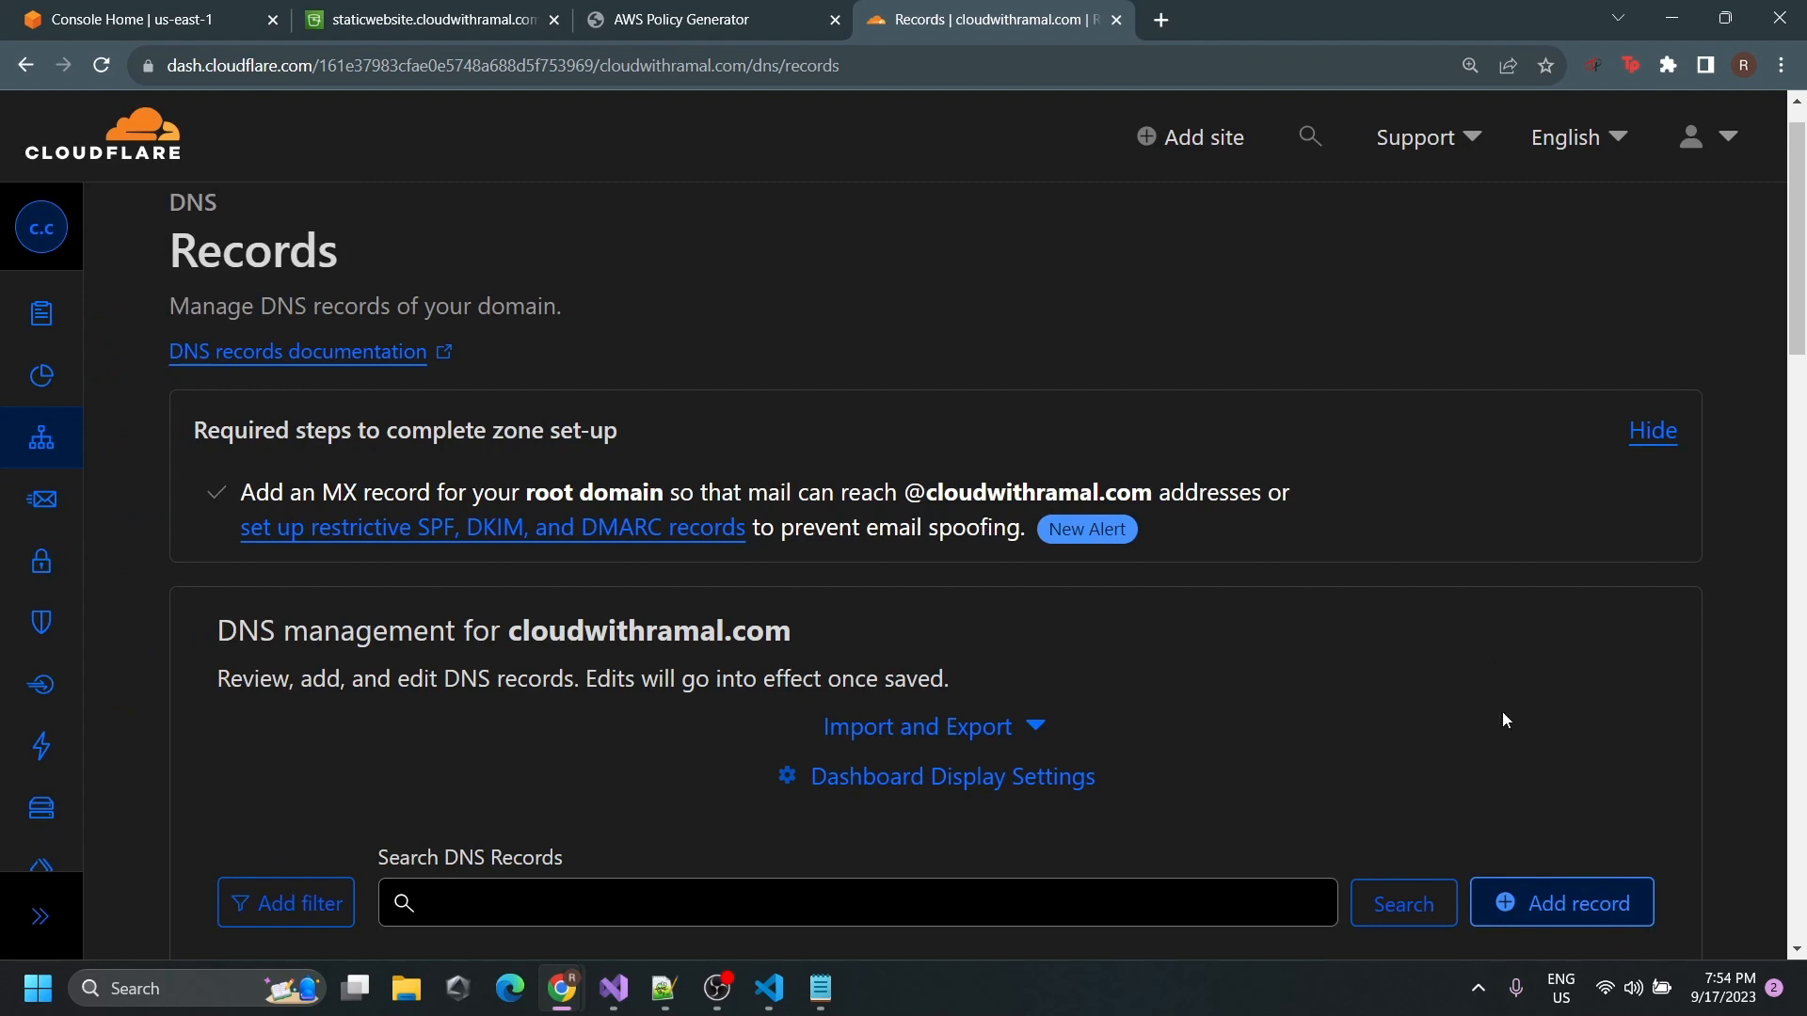
{"action": "scroll", "coordinate": [1127, 676], "scroll_direction": "down", "scroll_amount": 3}
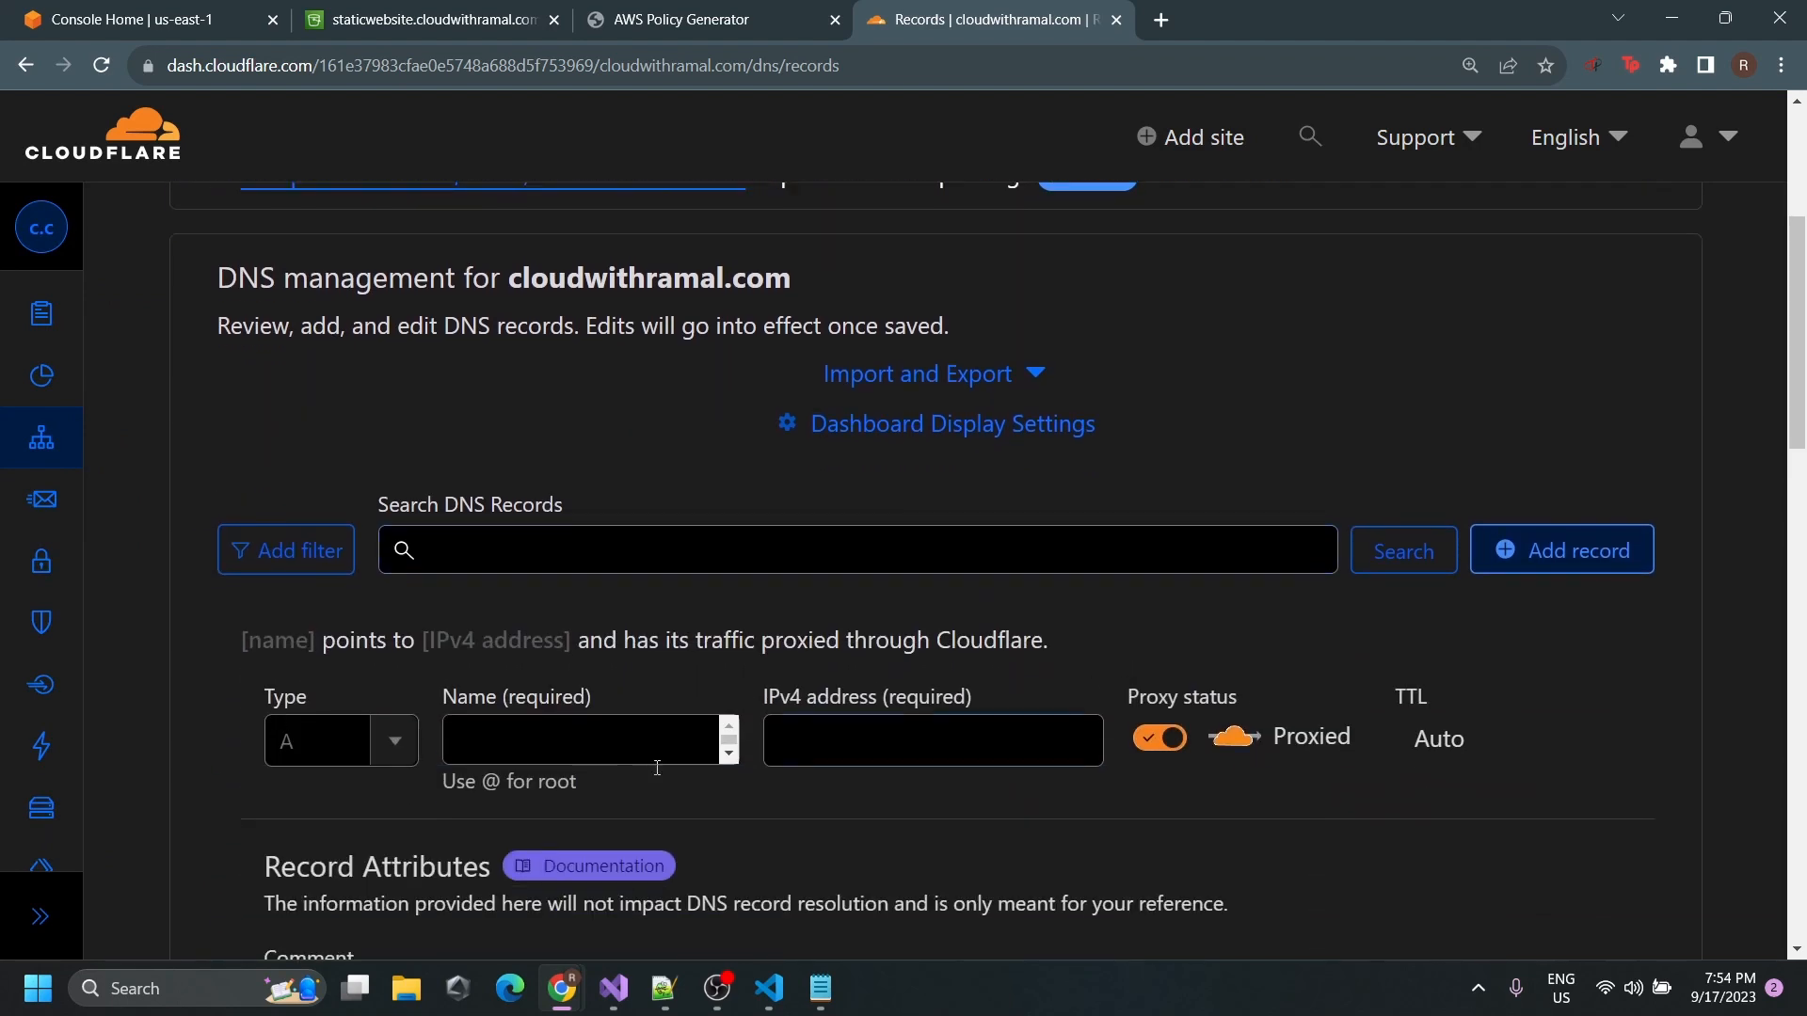
{"action": "left_click", "coordinate": [564, 739]}
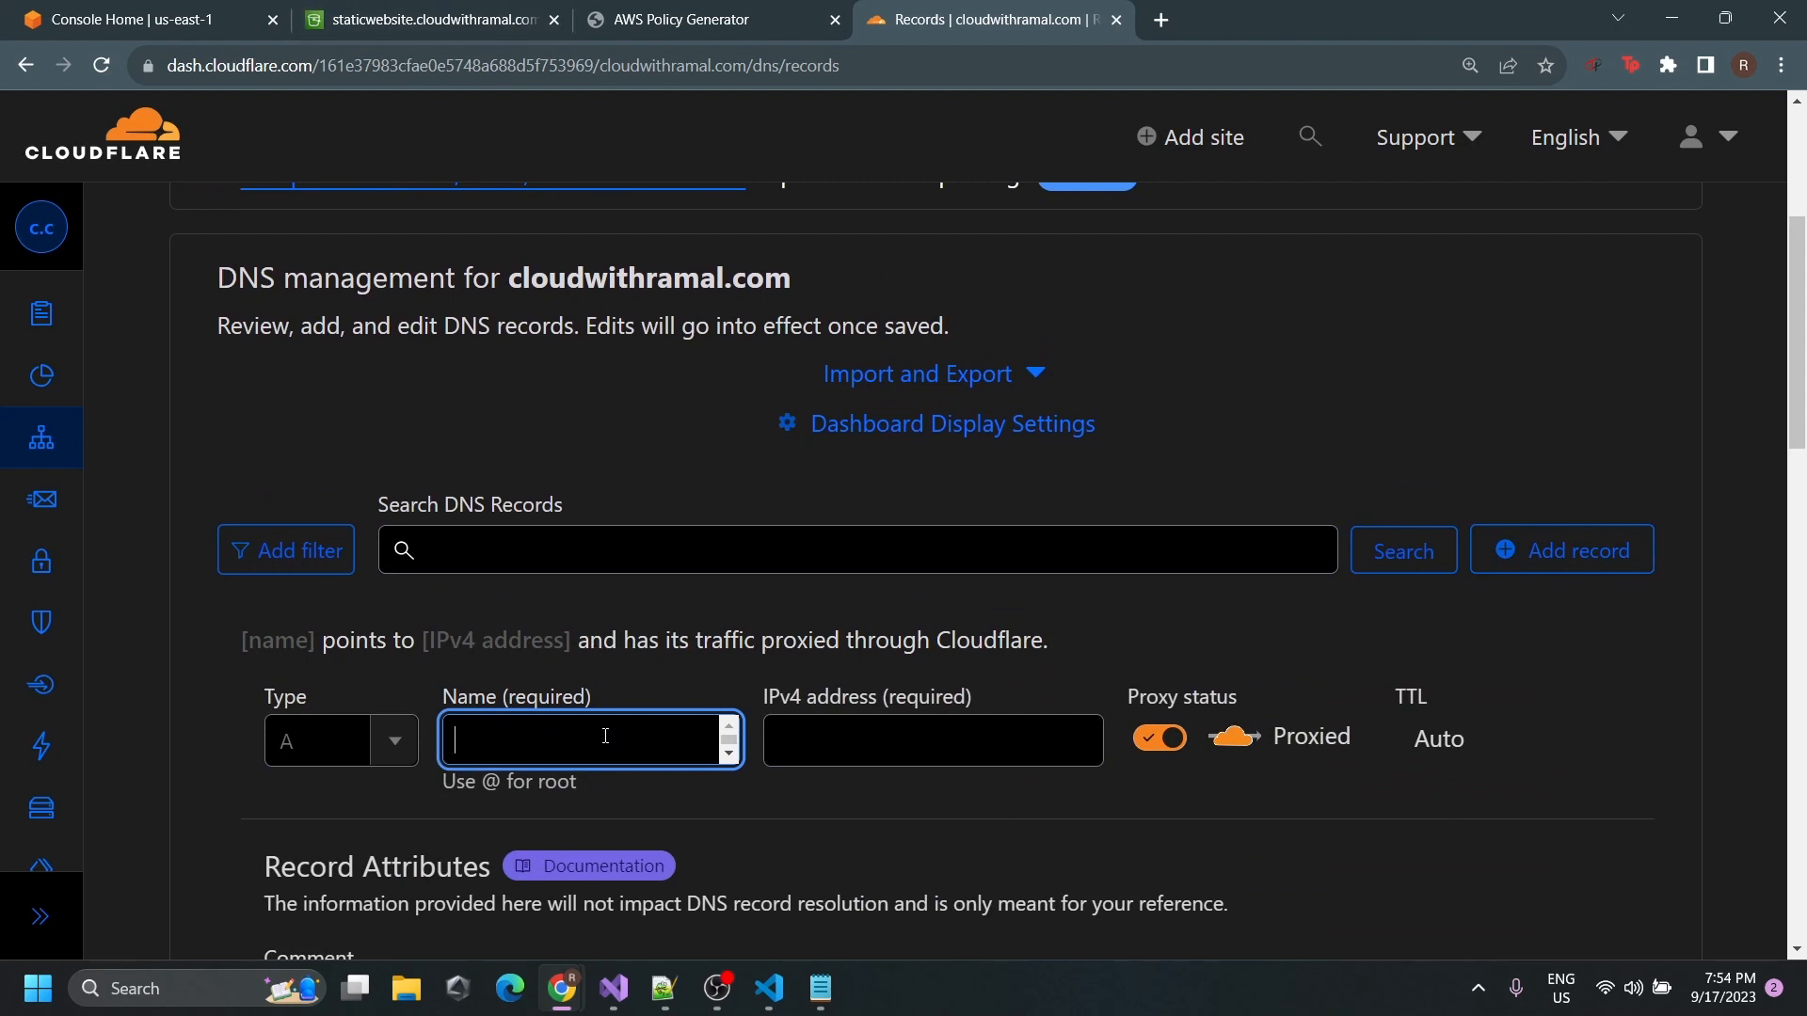
{"action": "type", "text": "static"}
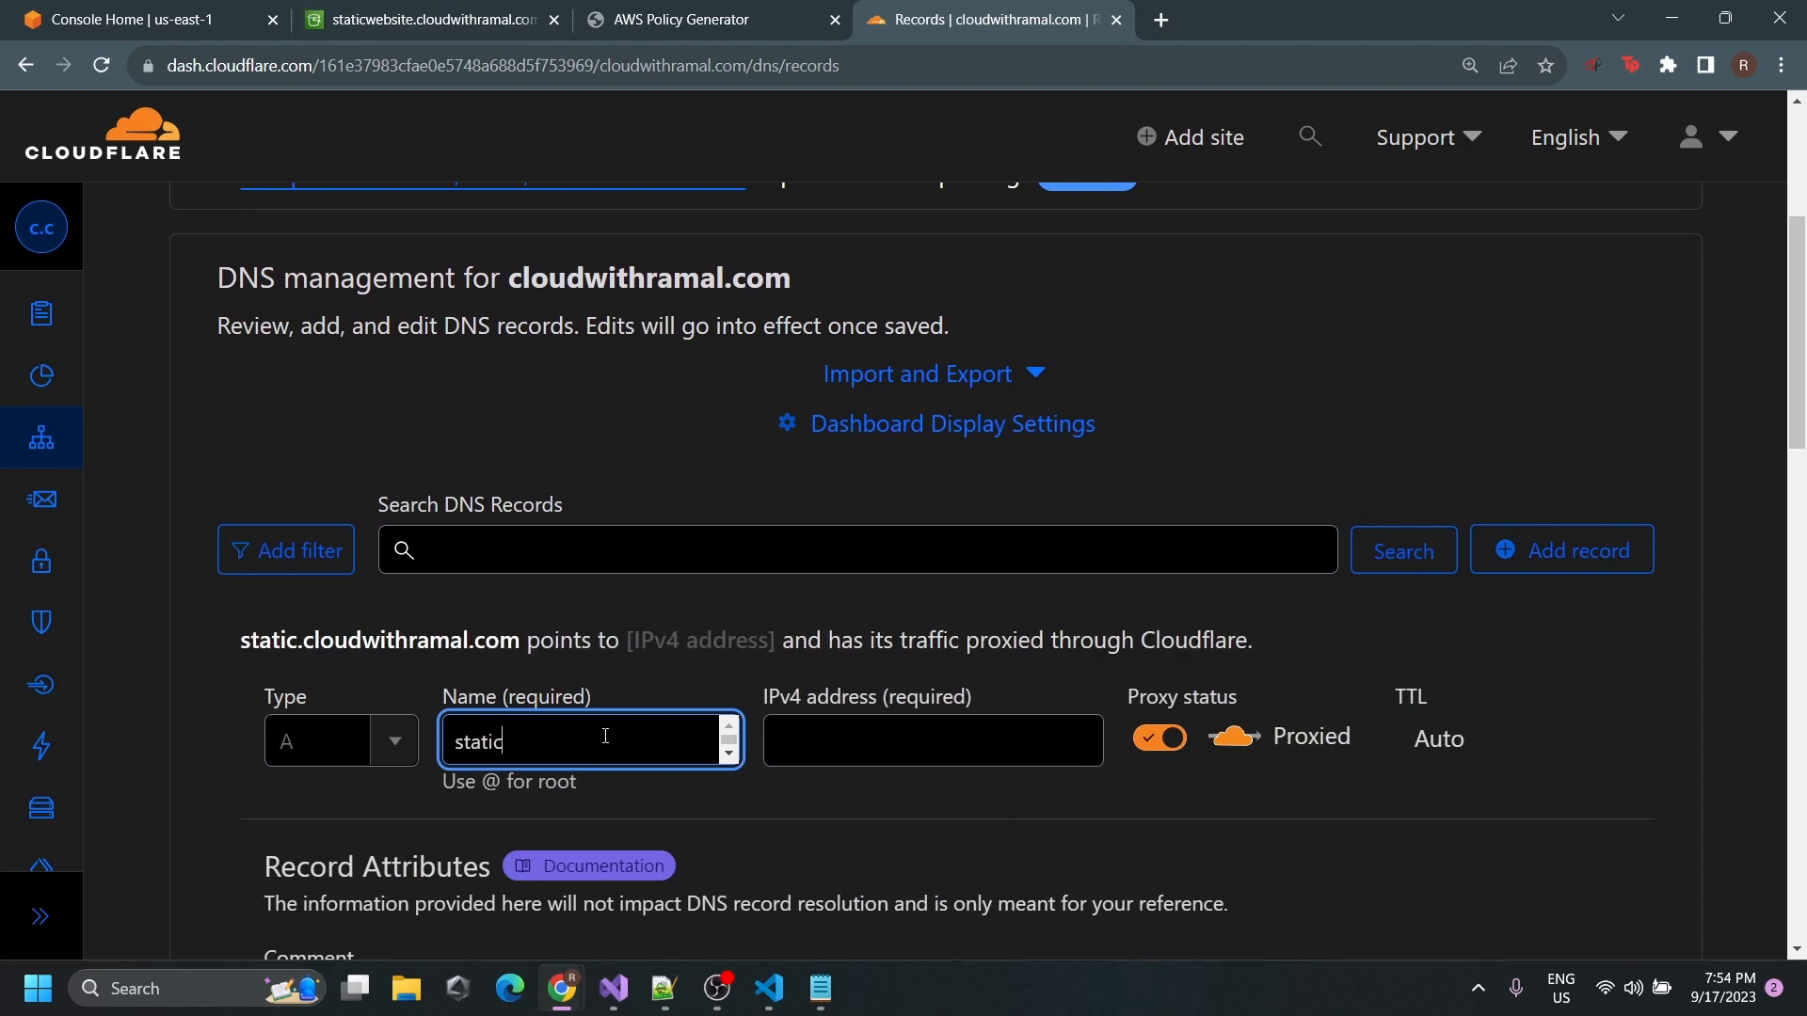
{"action": "type", "text": "wens"}
{"action": "key", "text": "BackSpace"}
{"action": "key", "text": "BackSpace"}
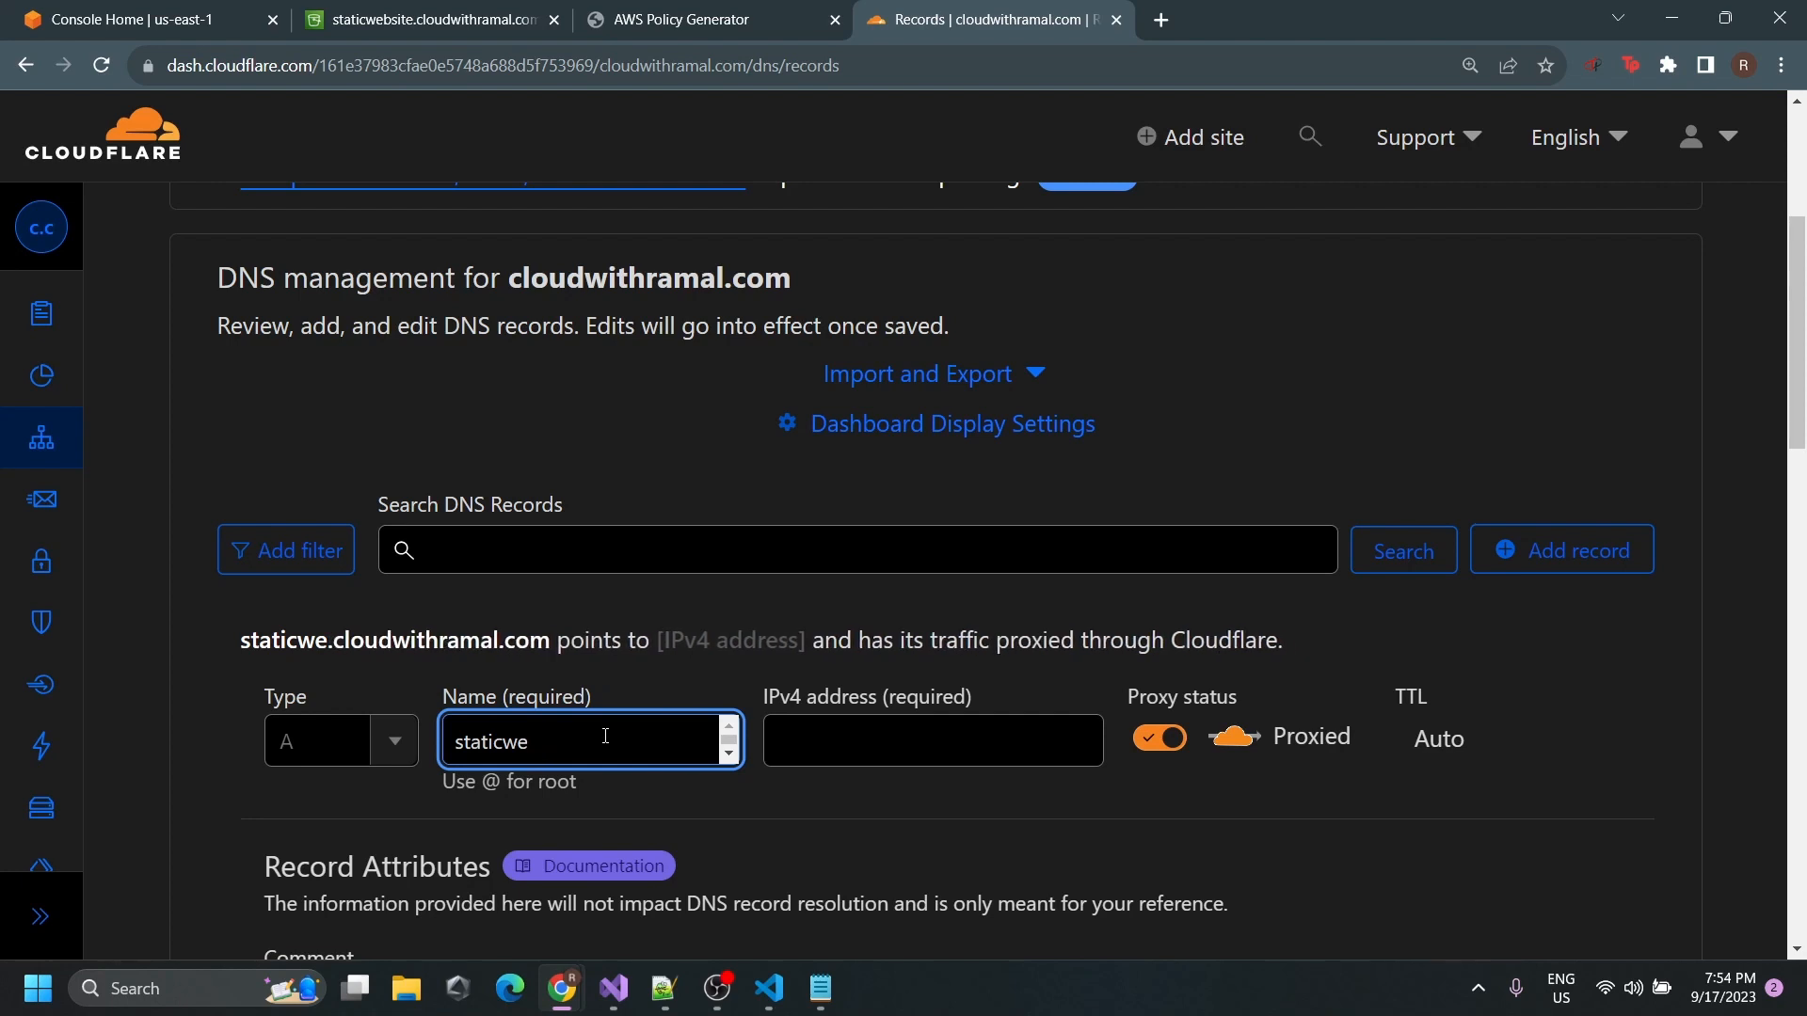
{"action": "type", "text": "bsite"}
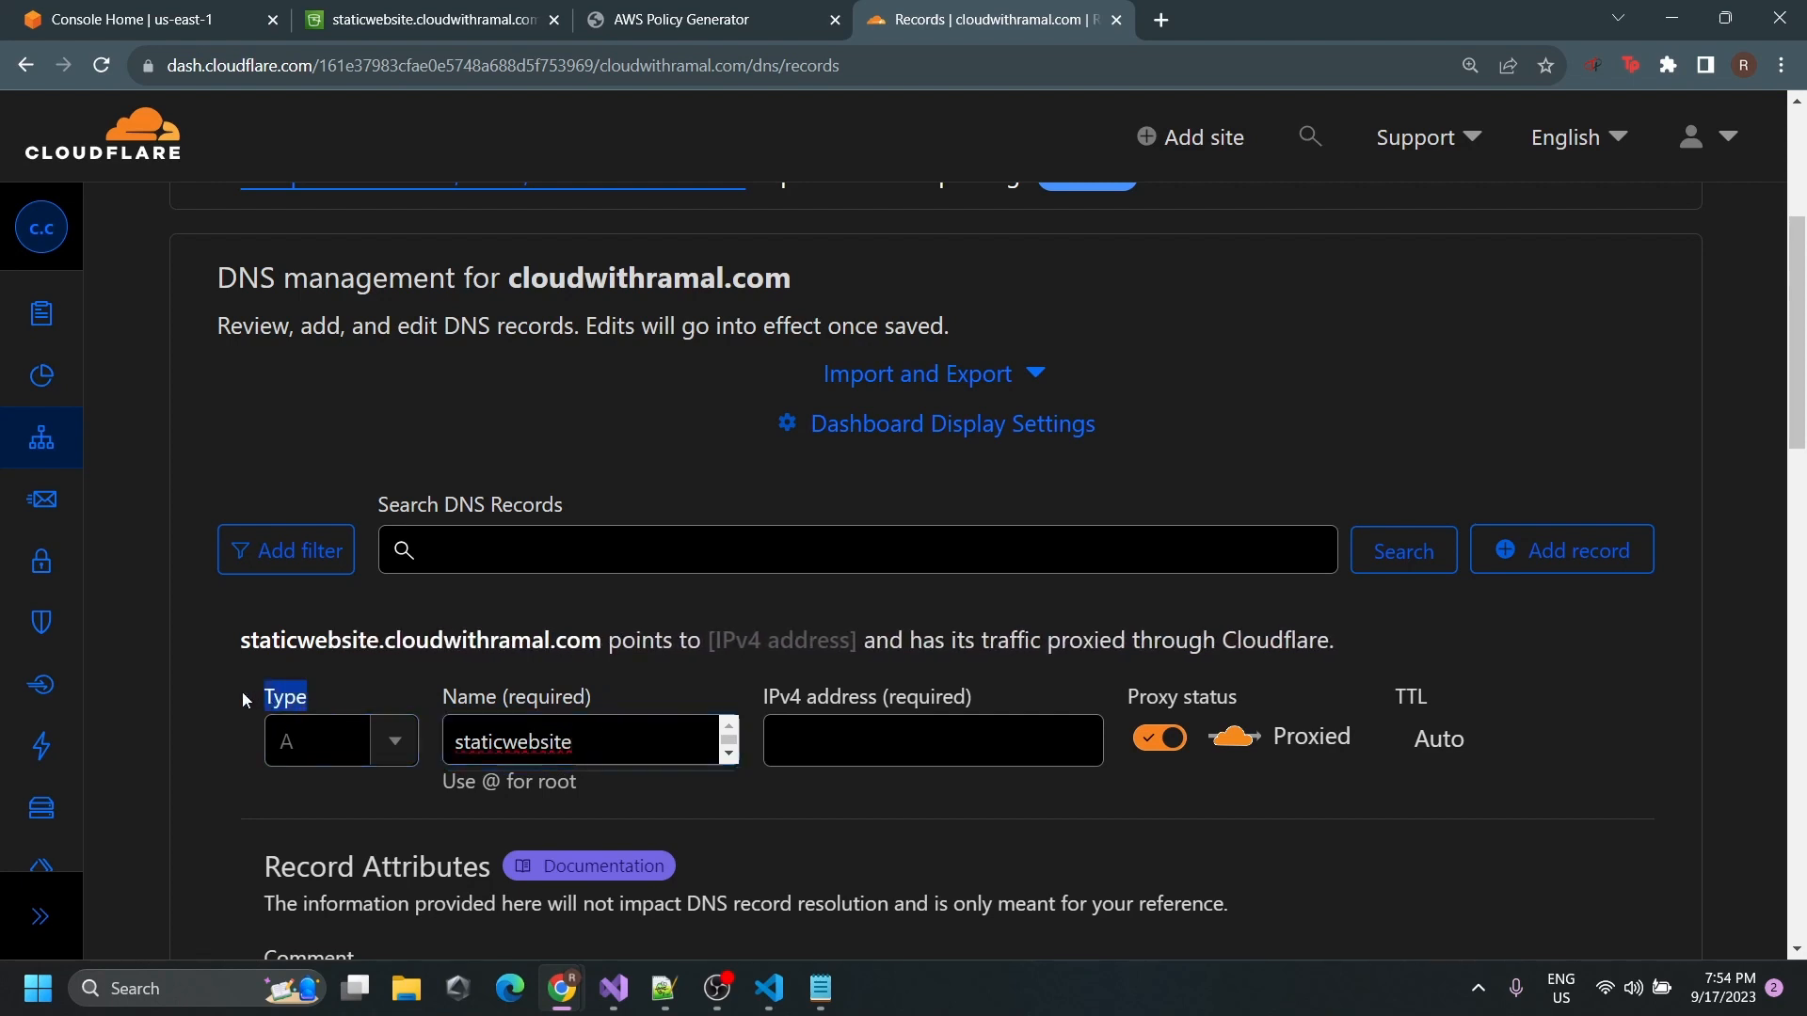
Change the new staticwebsite record's type to CNAME.
{"action": "left_click", "coordinate": [395, 741]}
{"action": "scroll", "coordinate": [369, 883], "scroll_direction": "down", "scroll_amount": 1}
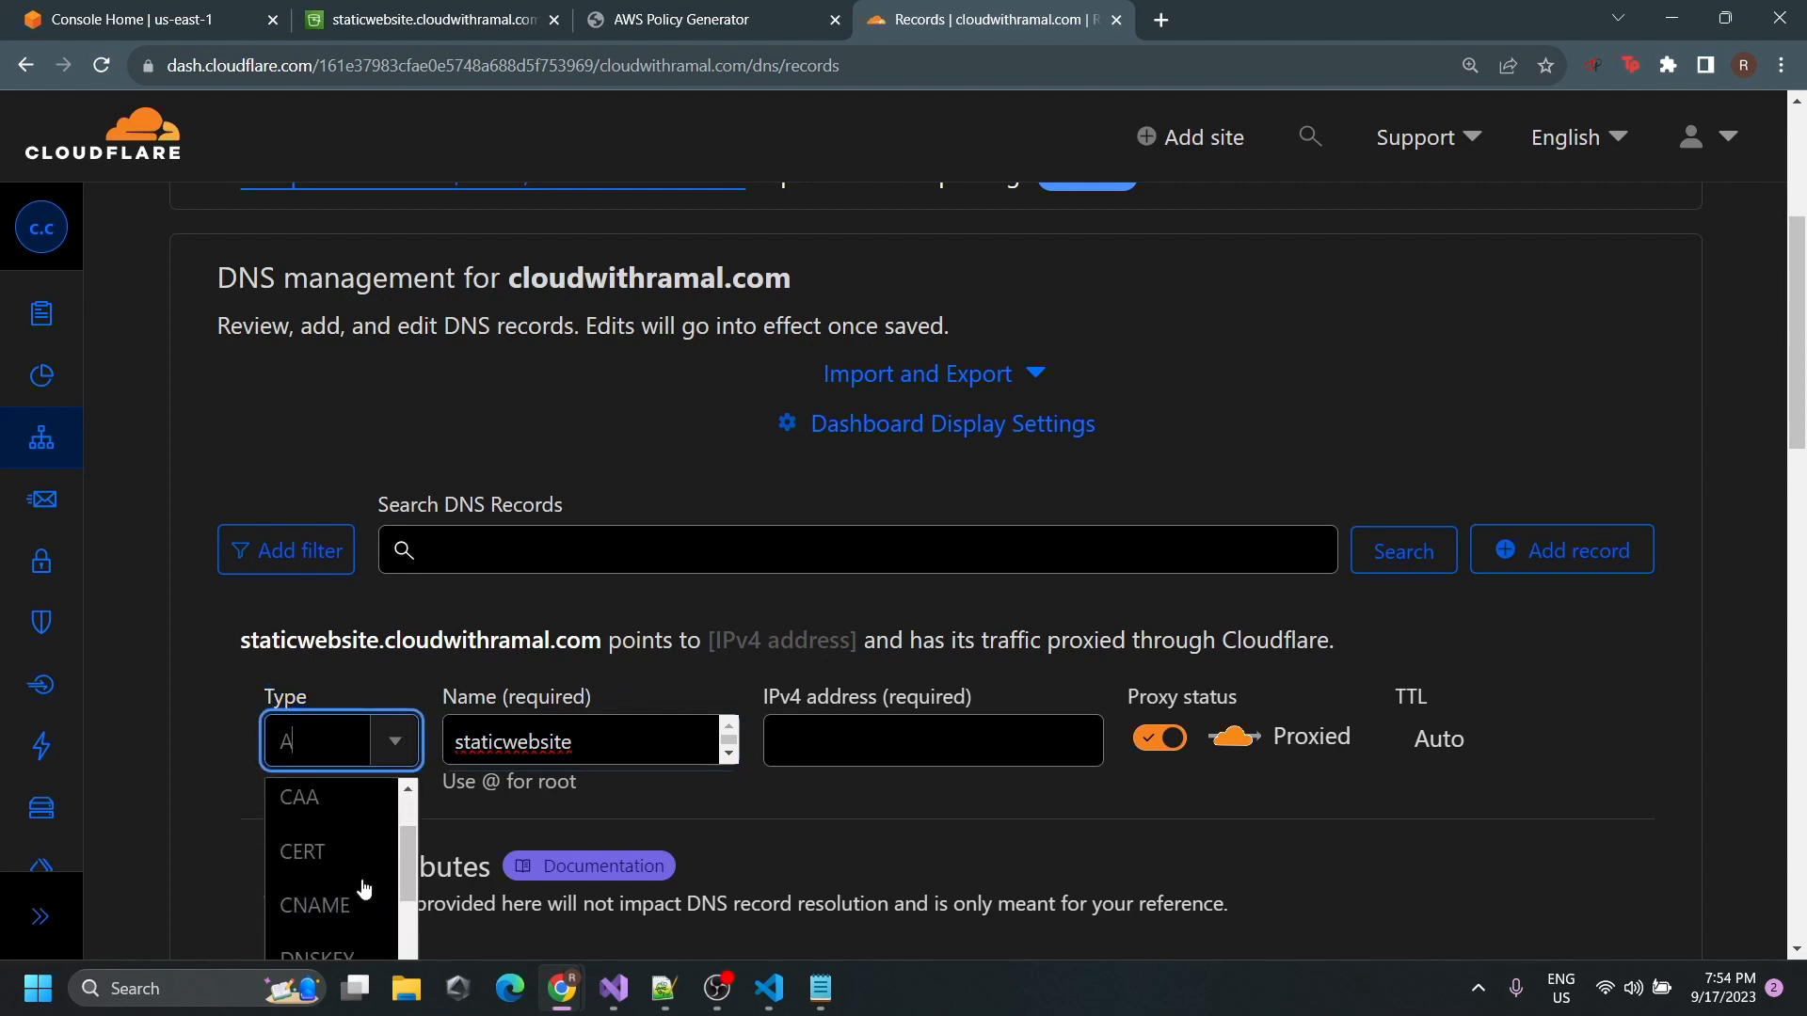
{"action": "scroll", "coordinate": [357, 904], "scroll_direction": "down", "scroll_amount": 1}
{"action": "left_click", "coordinate": [320, 791]}
{"action": "left_click_drag", "start_coordinate": [584, 741], "coordinate": [442, 744]}
{"action": "left_click", "coordinate": [609, 749]}
{"action": "left_click_drag", "start_coordinate": [609, 749], "coordinate": [327, 783]}
{"action": "left_click", "coordinate": [933, 741]}
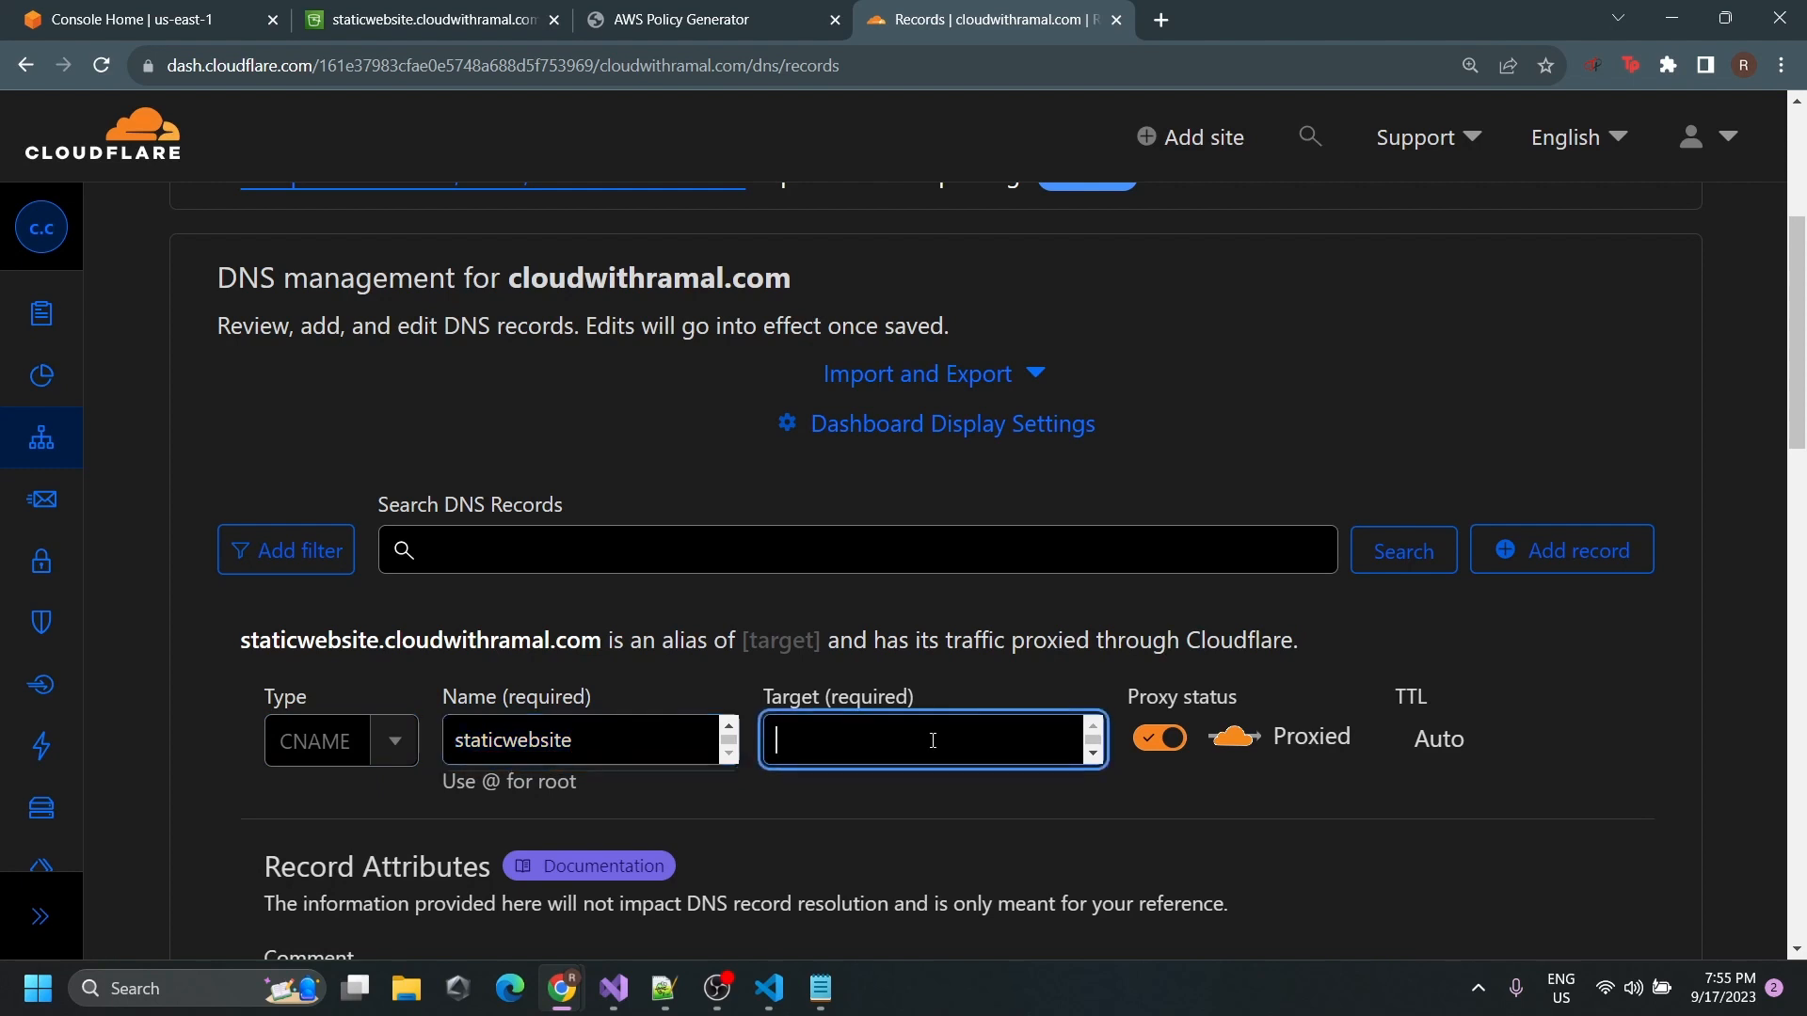
{"action": "left_click", "coordinate": [527, 19]}
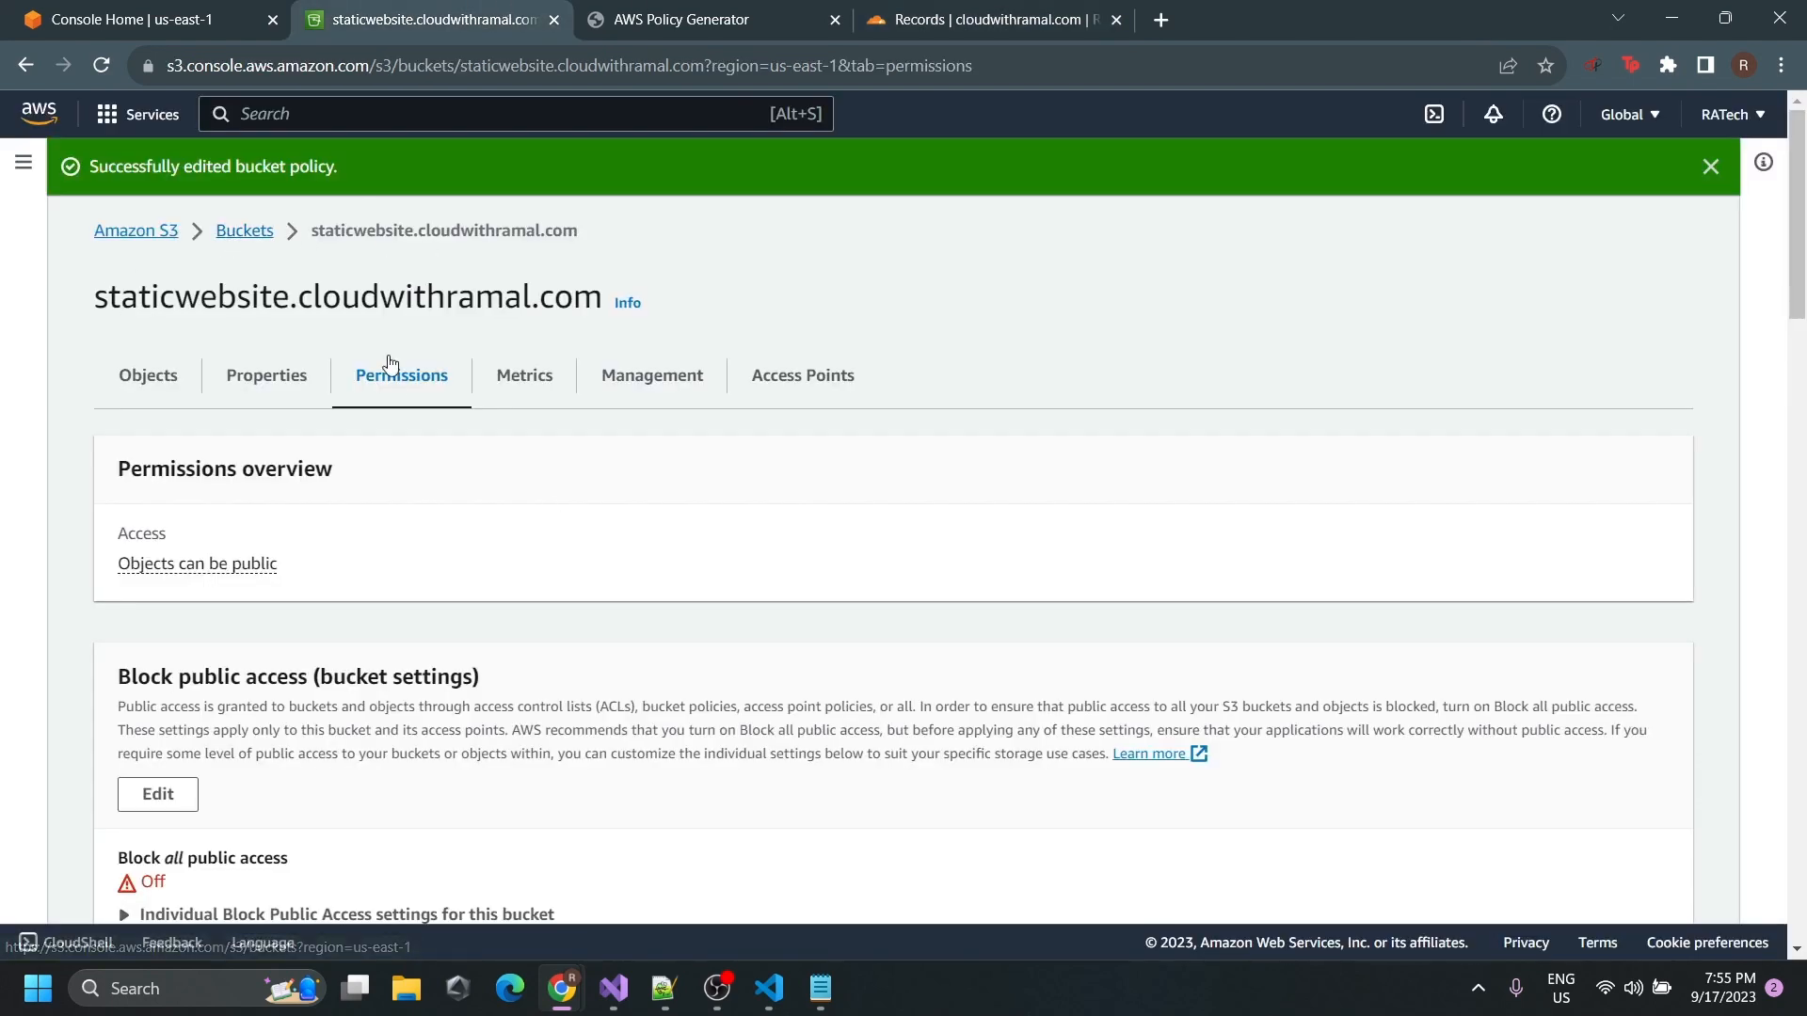
{"action": "left_click", "coordinate": [275, 374]}
{"action": "scroll", "coordinate": [513, 763], "scroll_direction": "down", "scroll_amount": 20}
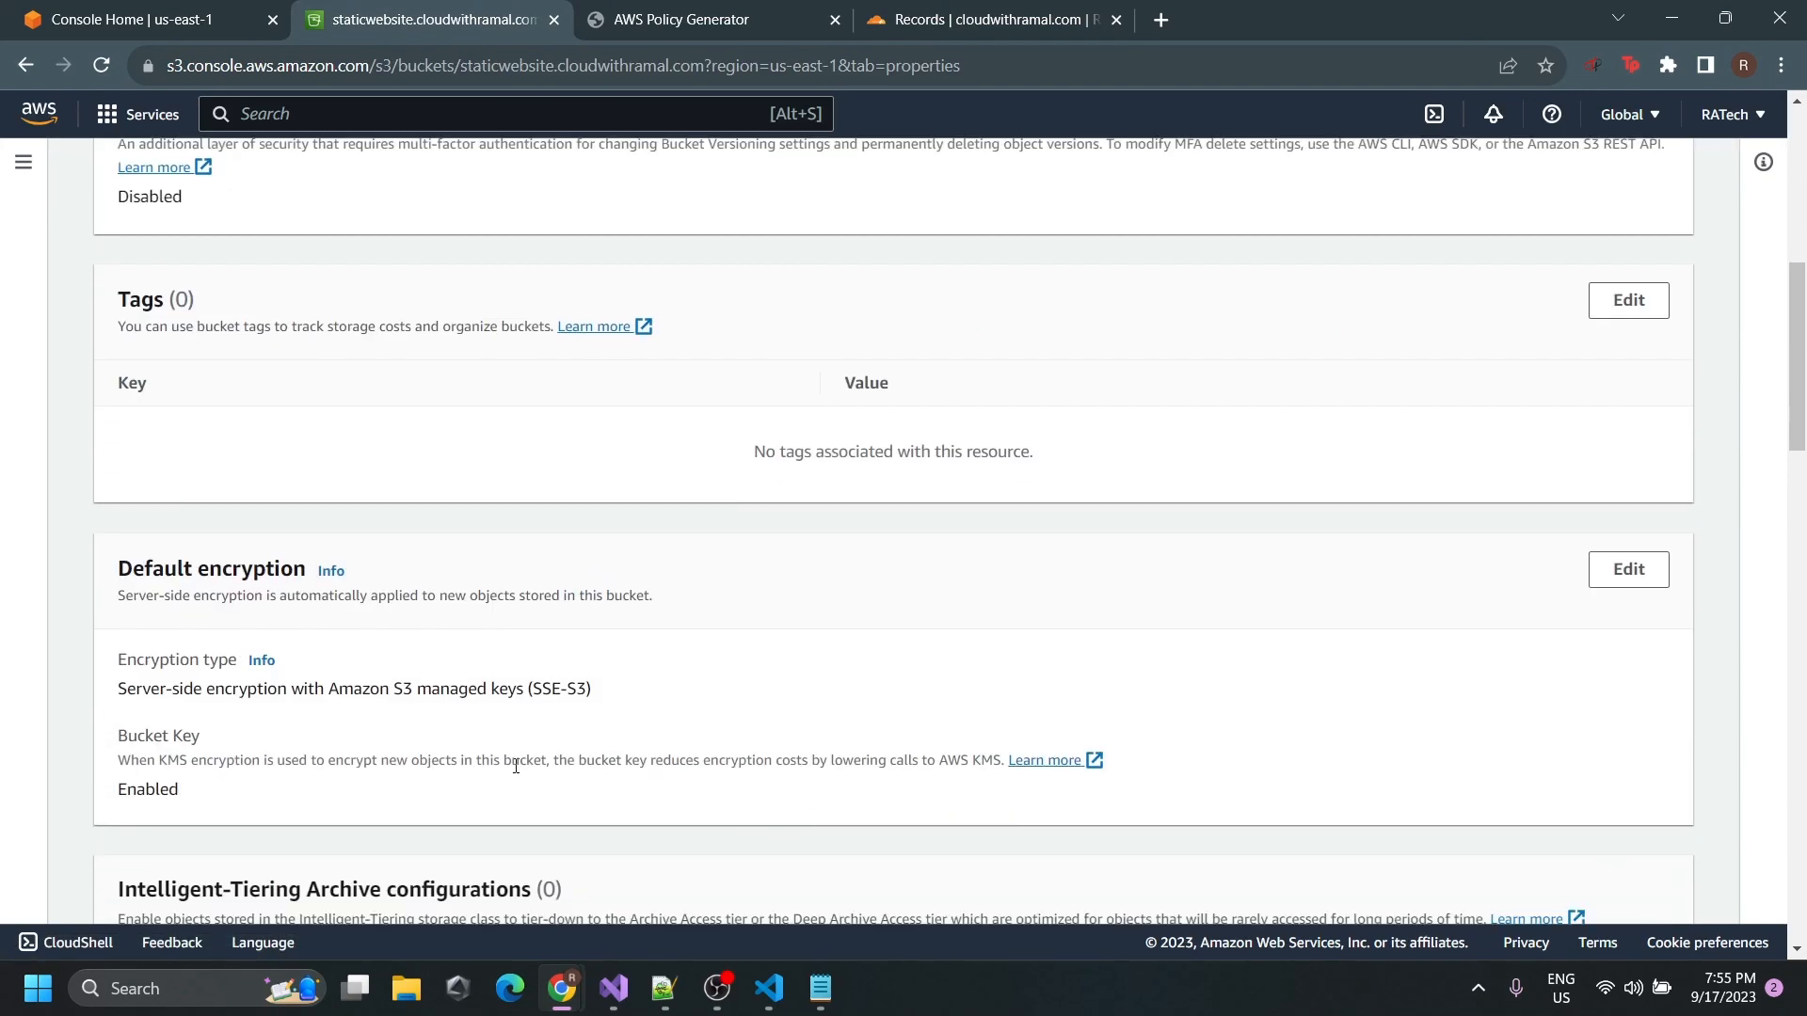
{"action": "scroll", "coordinate": [527, 806], "scroll_direction": "down", "scroll_amount": 5}
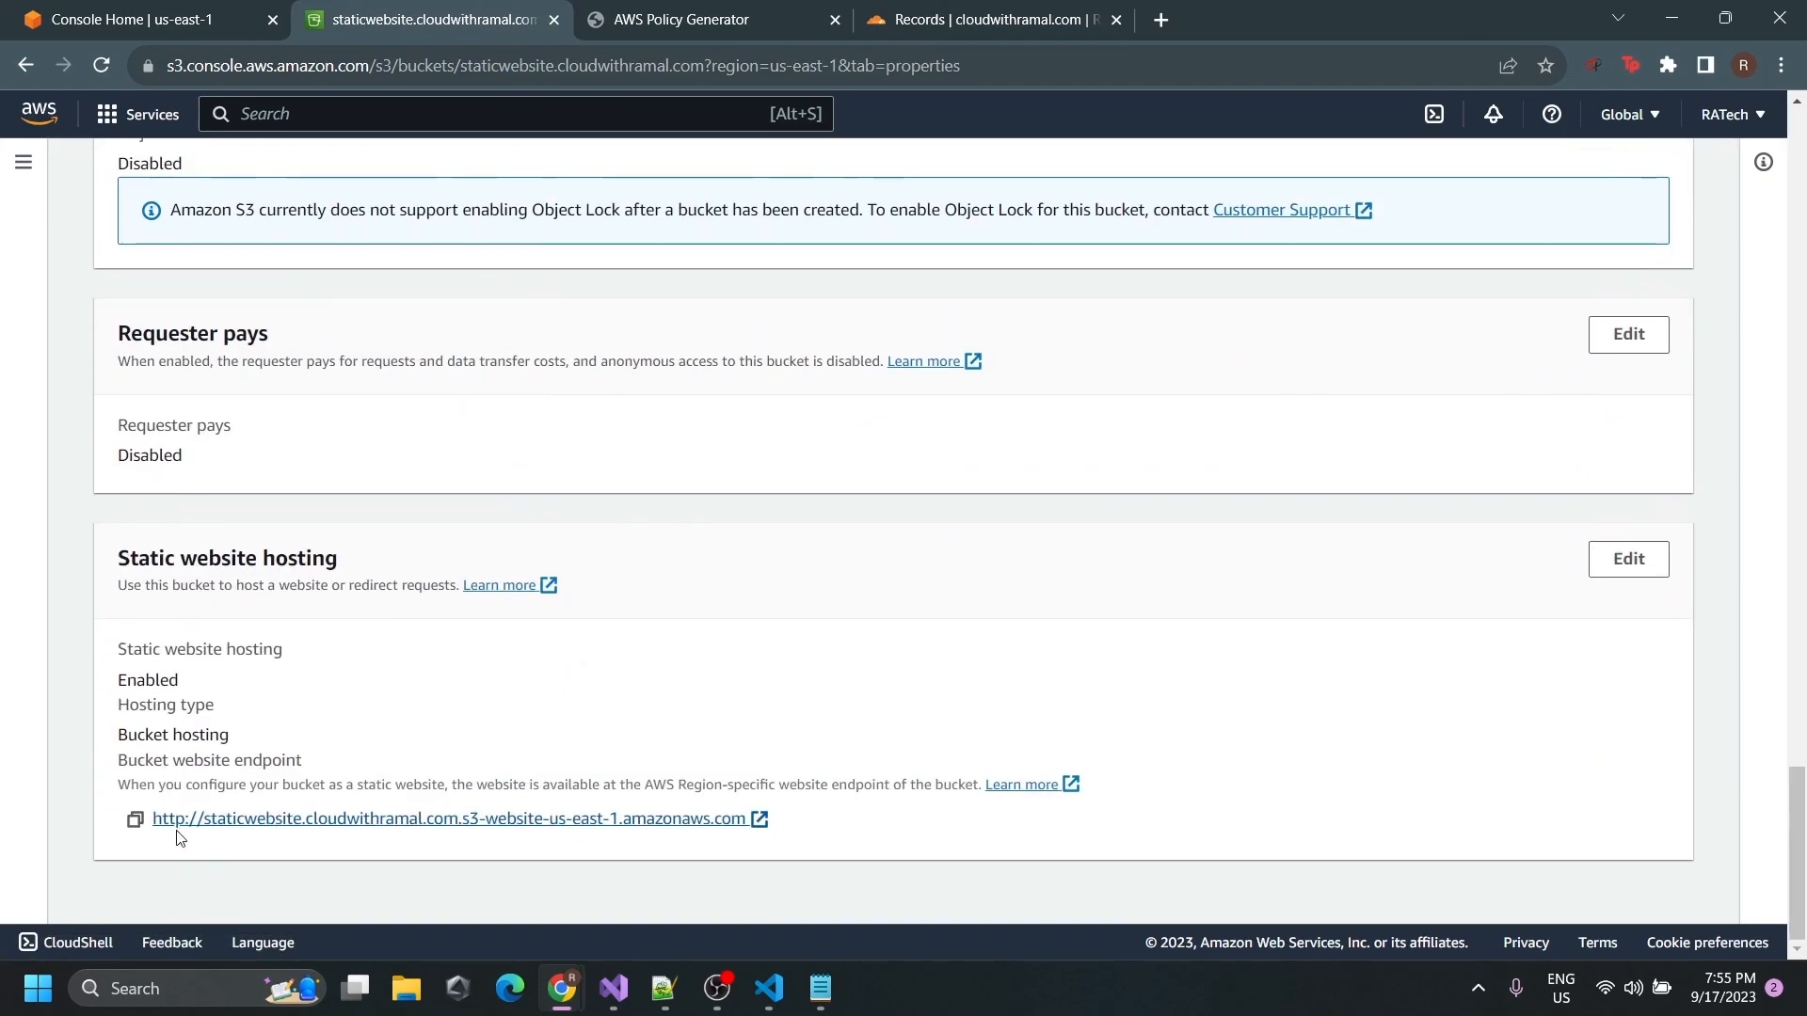
{"action": "left_click", "coordinate": [135, 819]}
{"action": "left_click", "coordinate": [988, 18]}
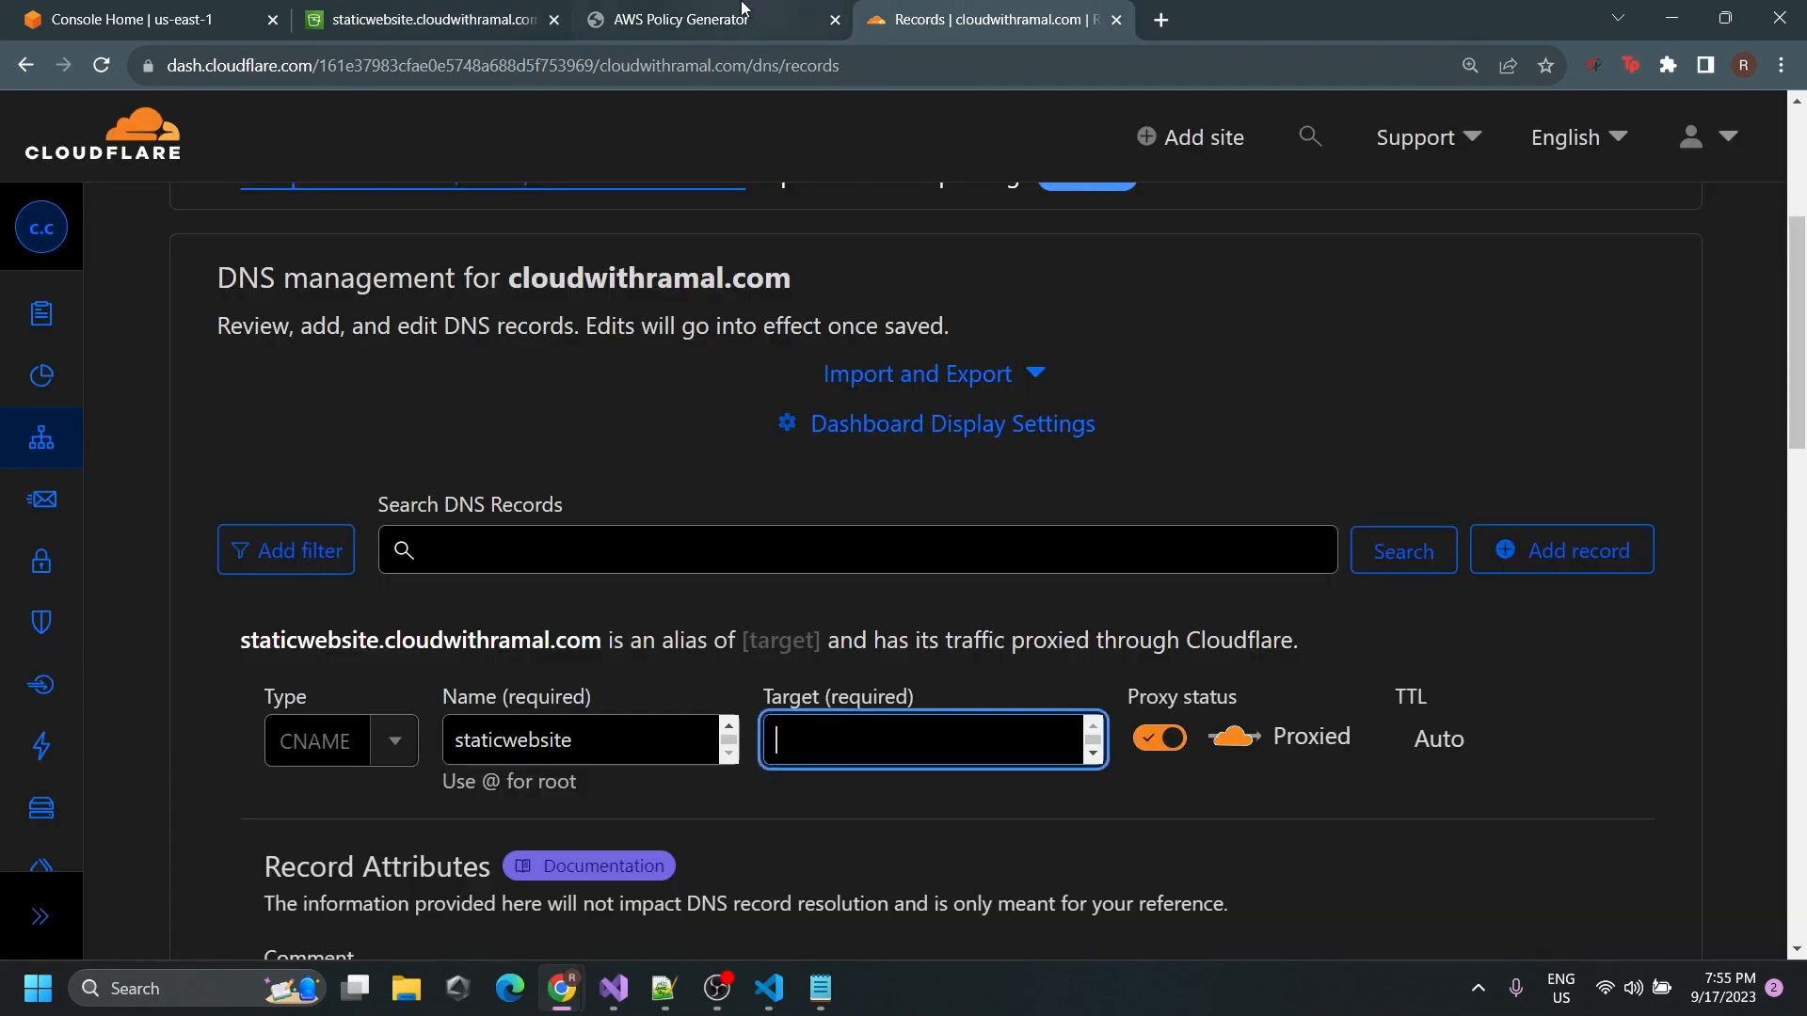
{"action": "key", "text": "ctrl+v"}
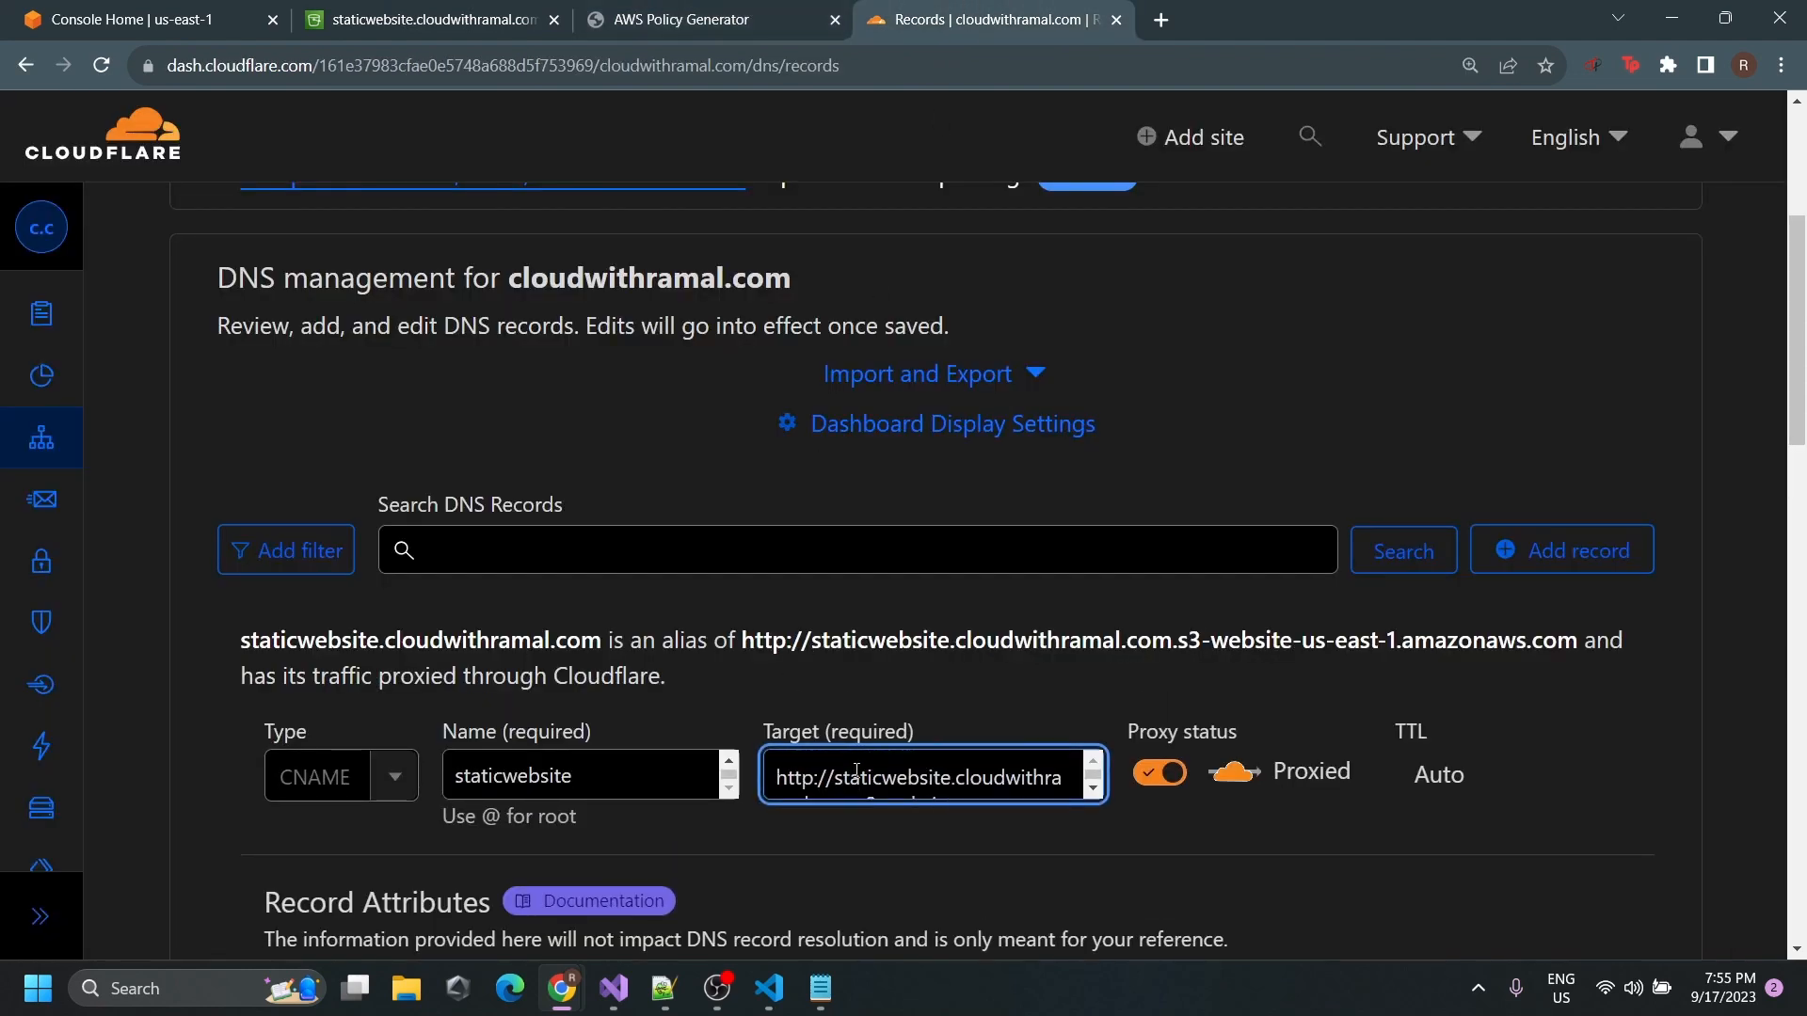
{"action": "left_click_drag", "start_coordinate": [835, 780], "coordinate": [769, 773]}
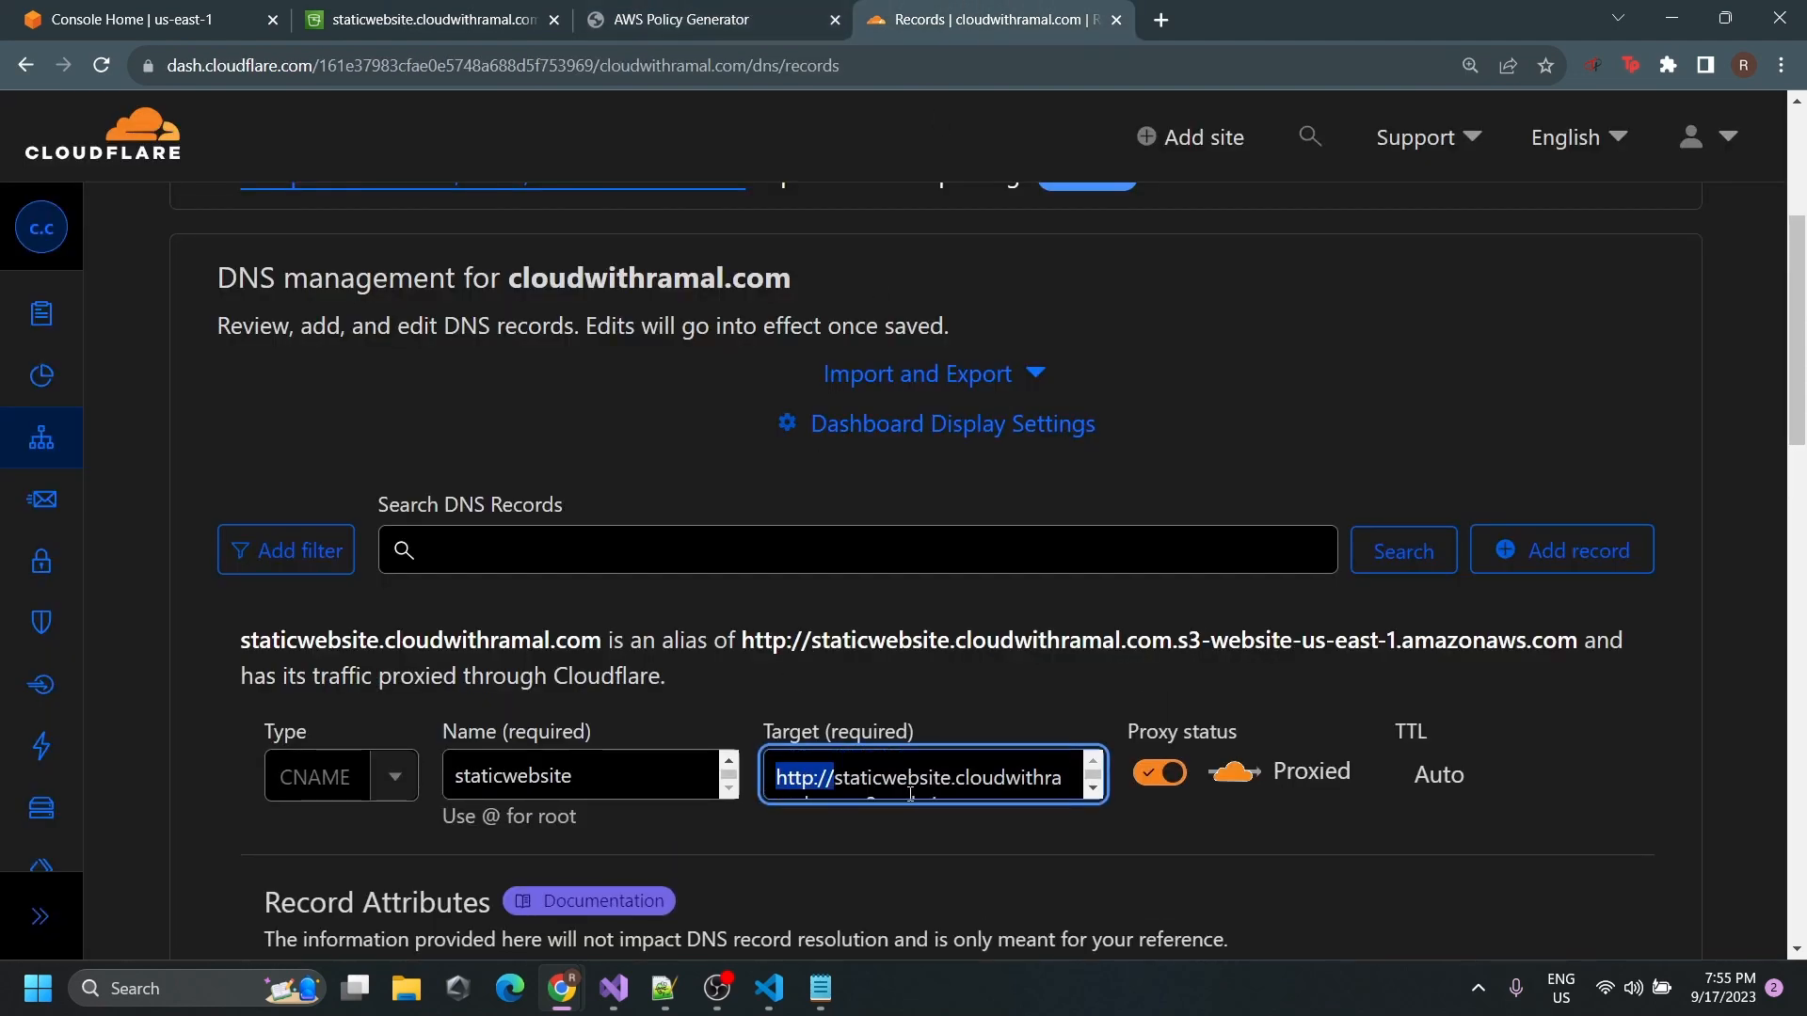
{"action": "key", "text": "BackSpace"}
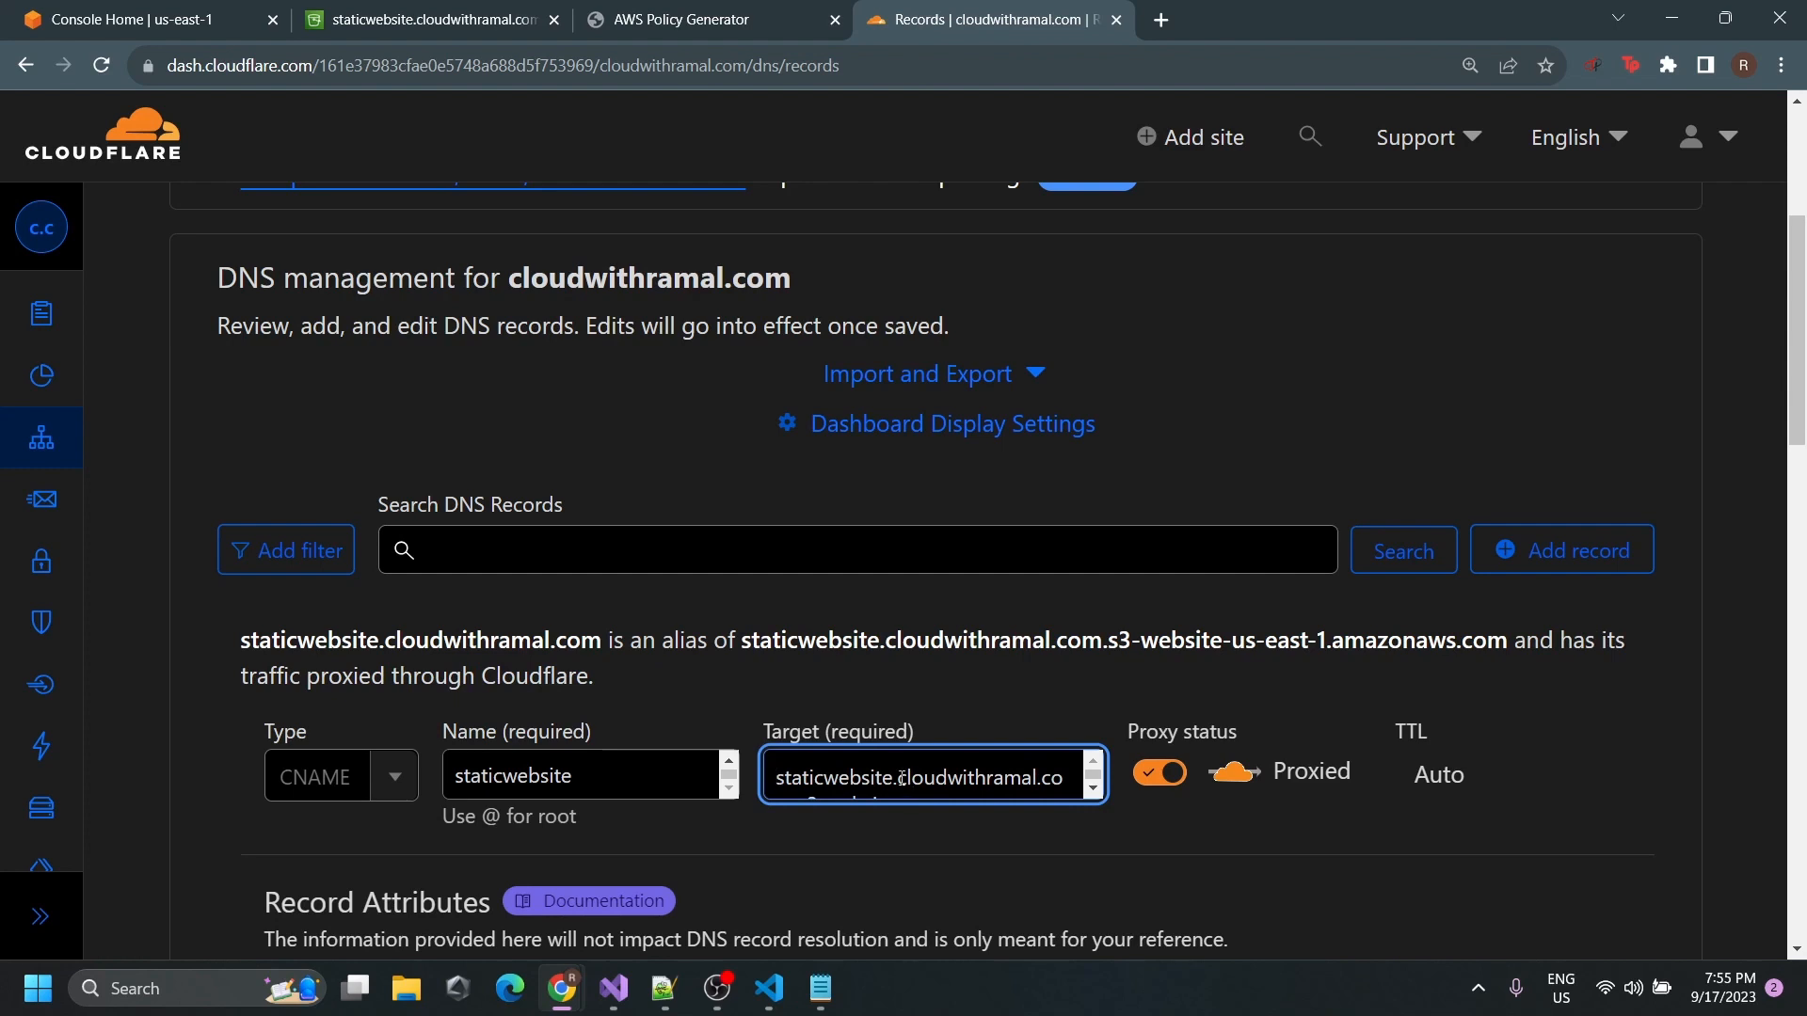
Review the staticwebsite CNAME record's name and target, leave it proxied, and save it.
{"action": "scroll", "coordinate": [904, 782], "scroll_direction": "down", "scroll_amount": 1}
{"action": "scroll", "coordinate": [902, 779], "scroll_direction": "up", "scroll_amount": 1}
{"action": "left_click", "coordinate": [1258, 871]}
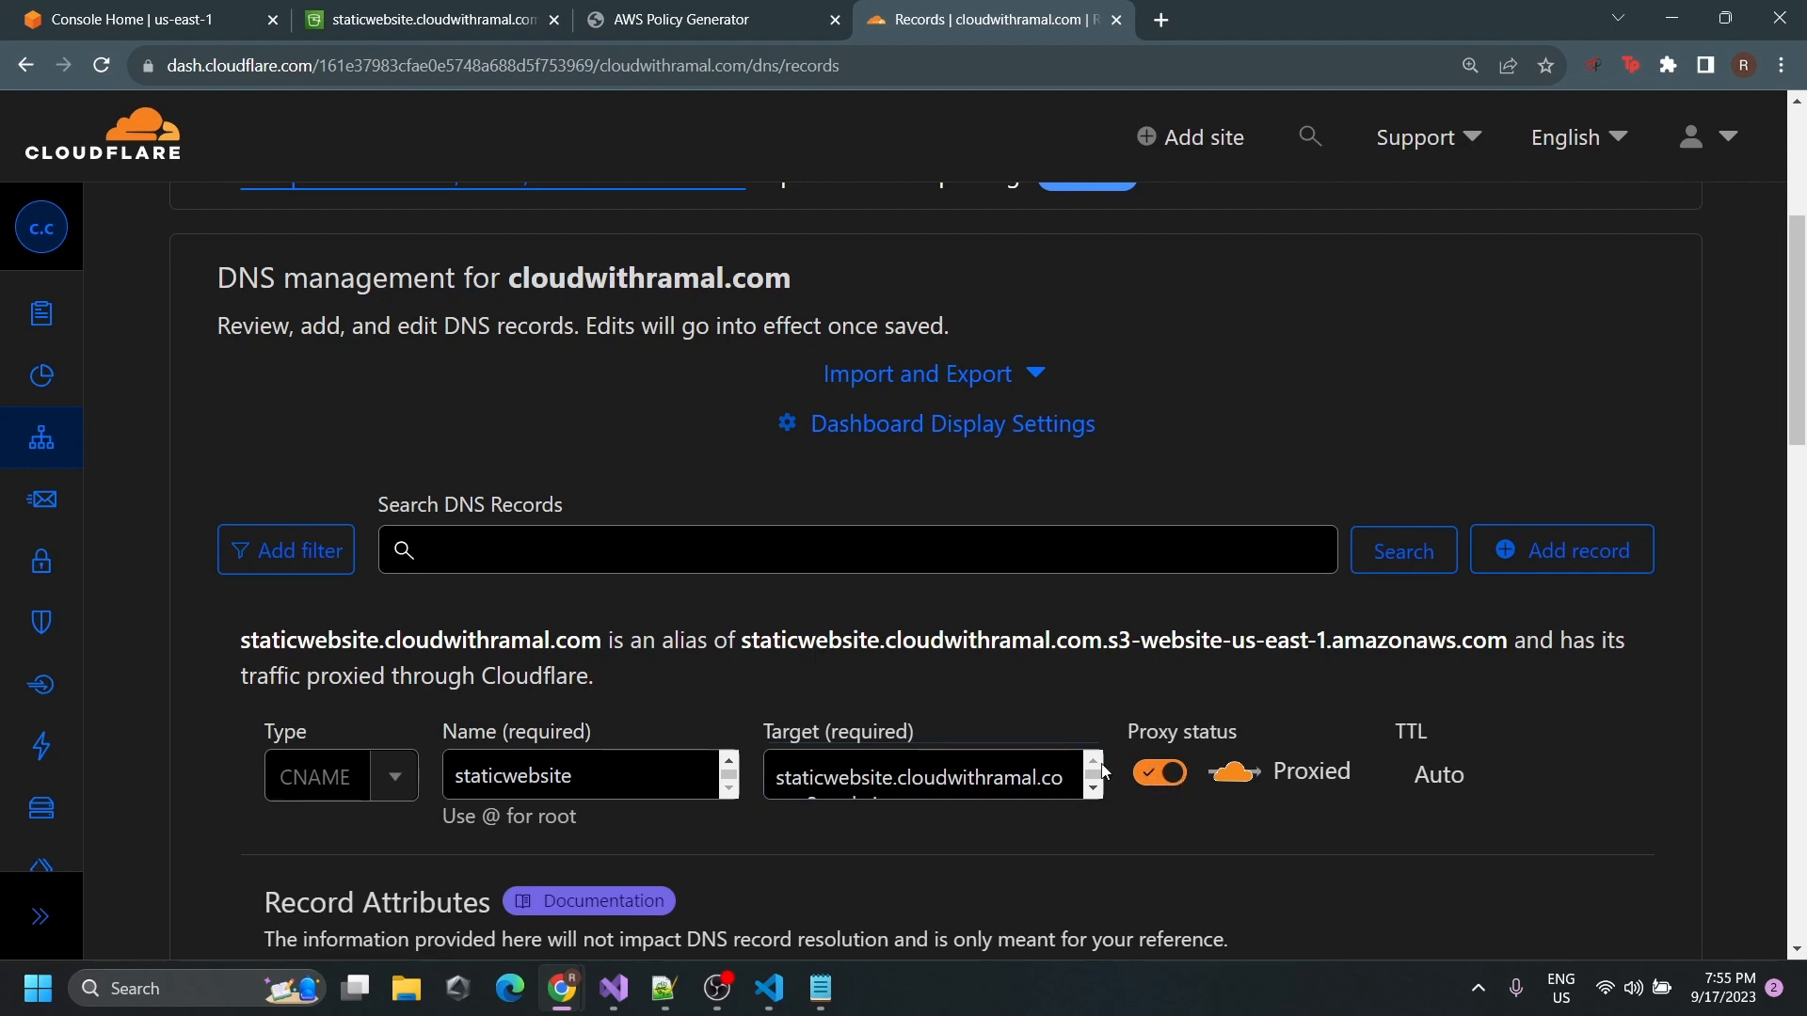
{"action": "left_click_drag", "start_coordinate": [569, 789], "coordinate": [453, 788]}
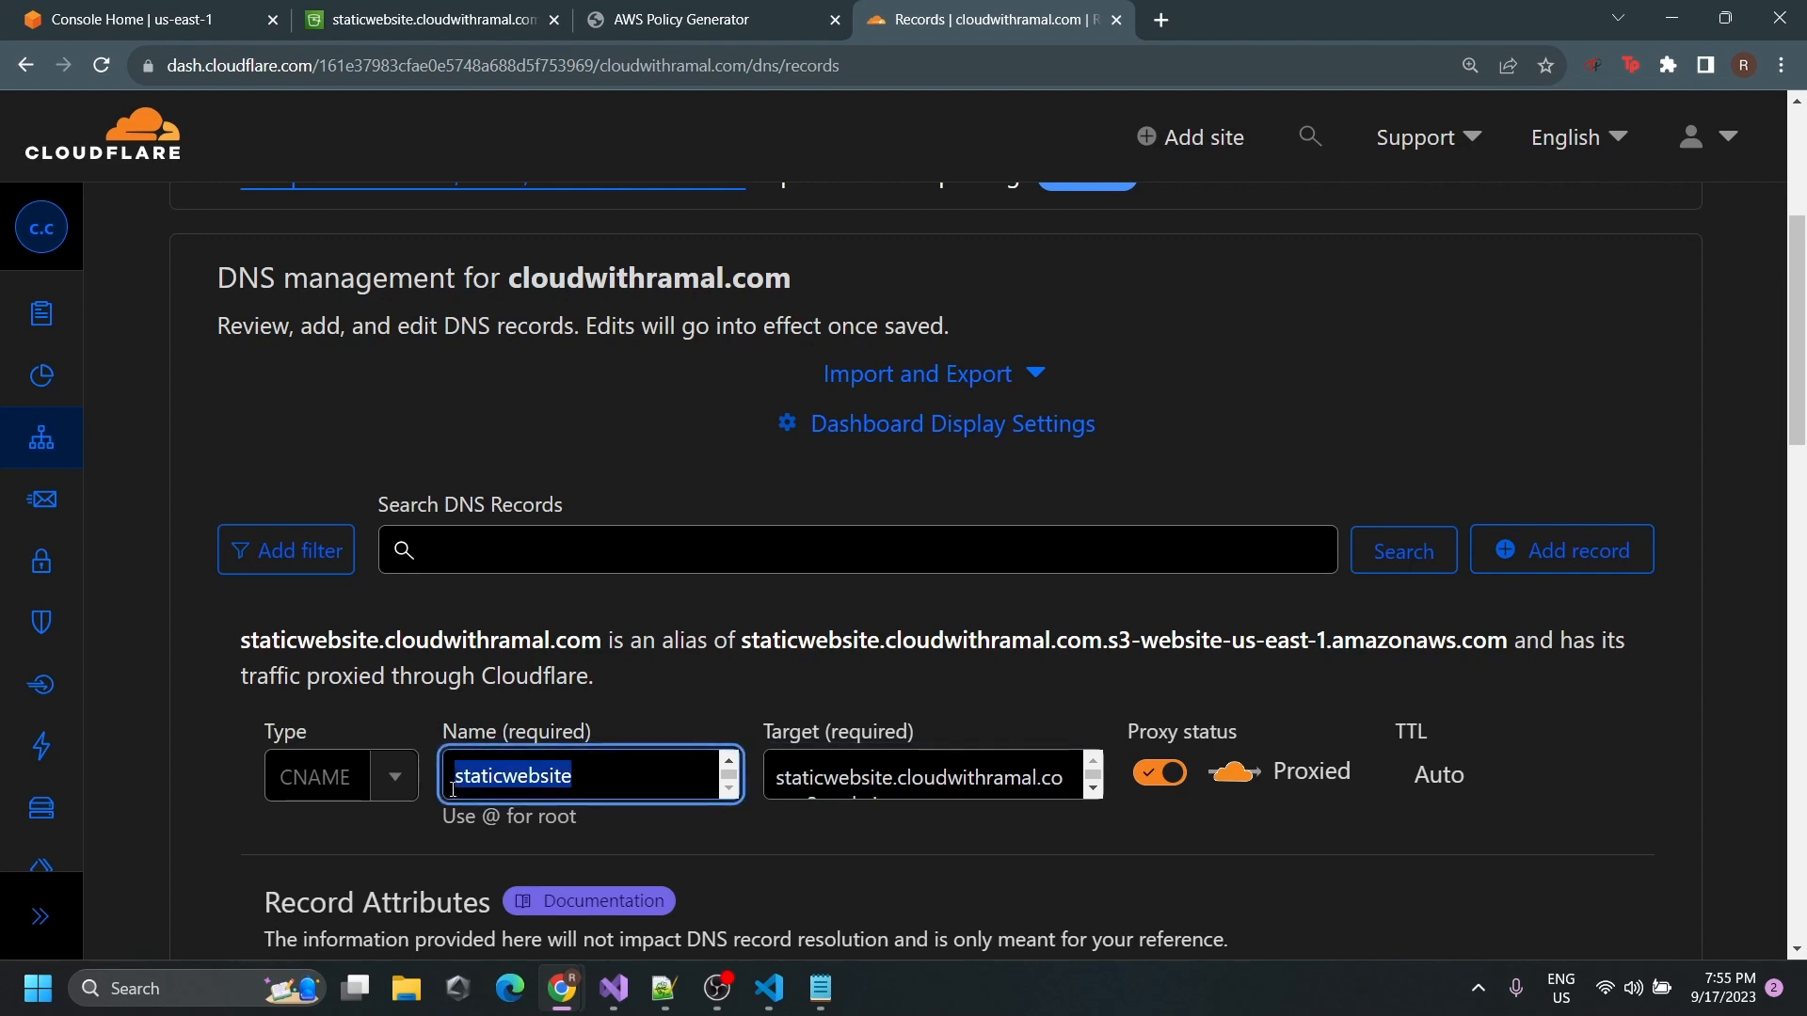
{"action": "left_click", "coordinate": [1059, 648]}
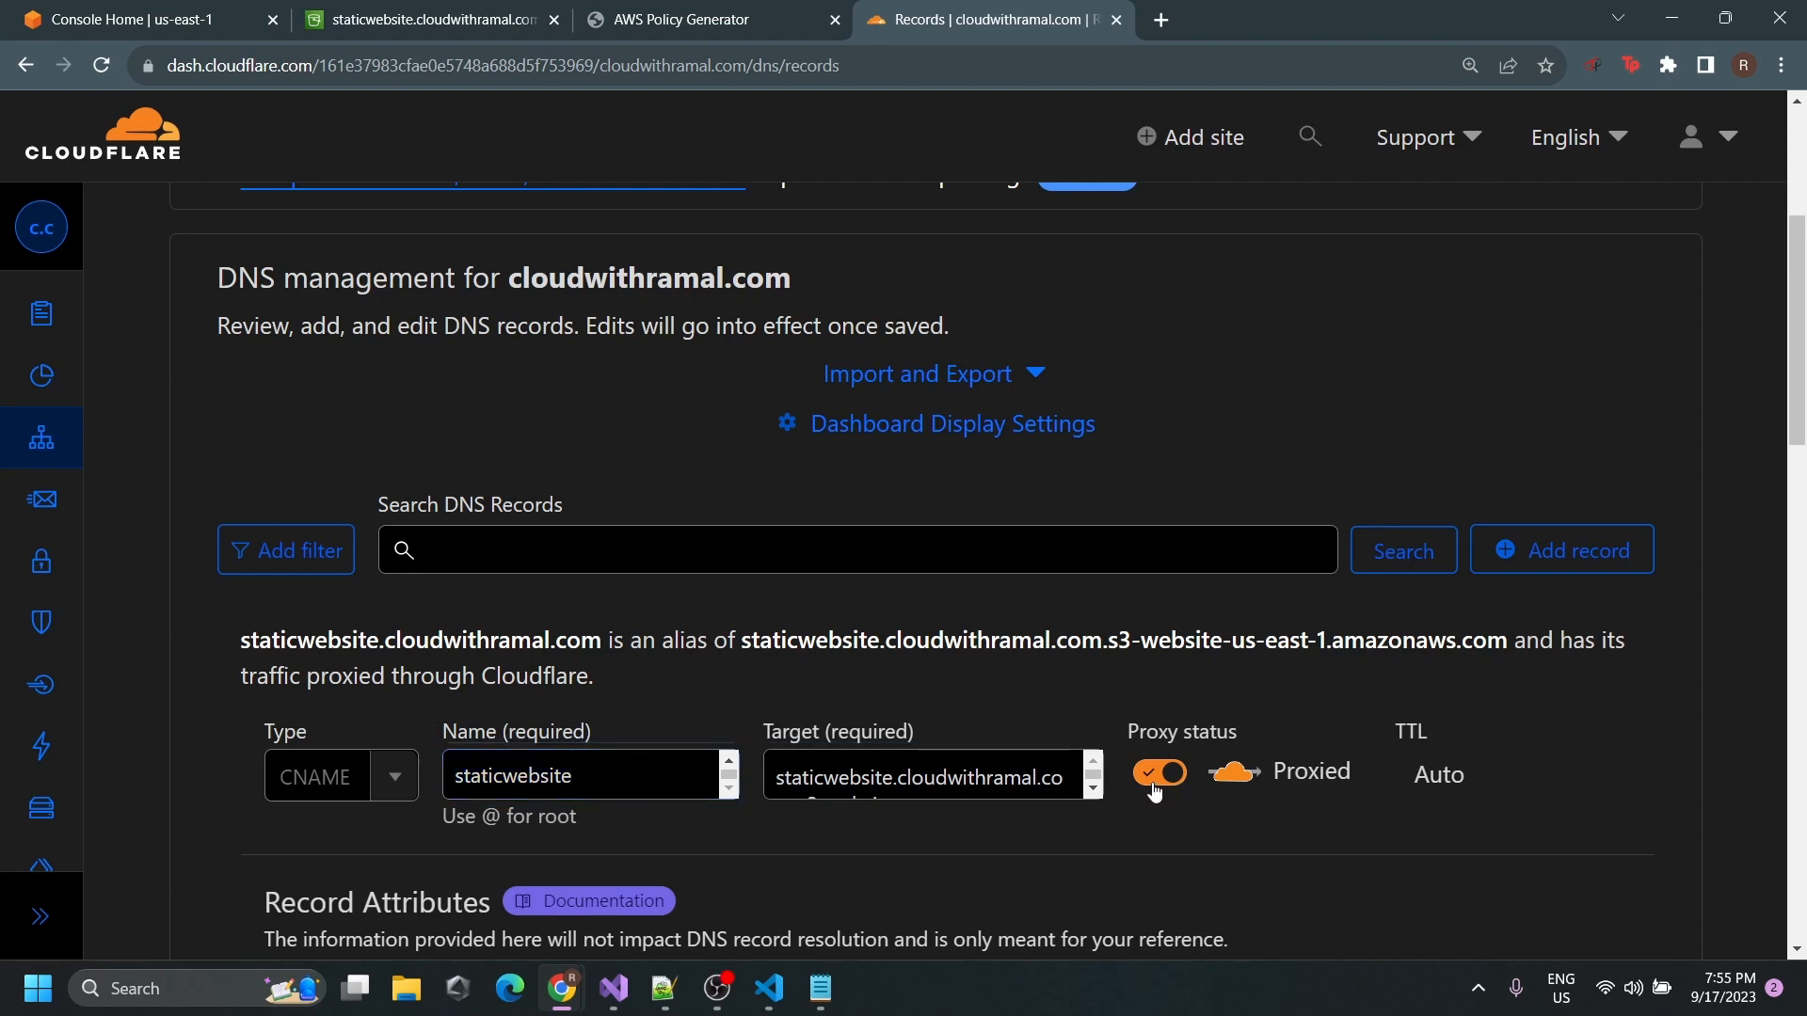
{"action": "scroll", "coordinate": [506, 533], "scroll_direction": "down", "scroll_amount": 4}
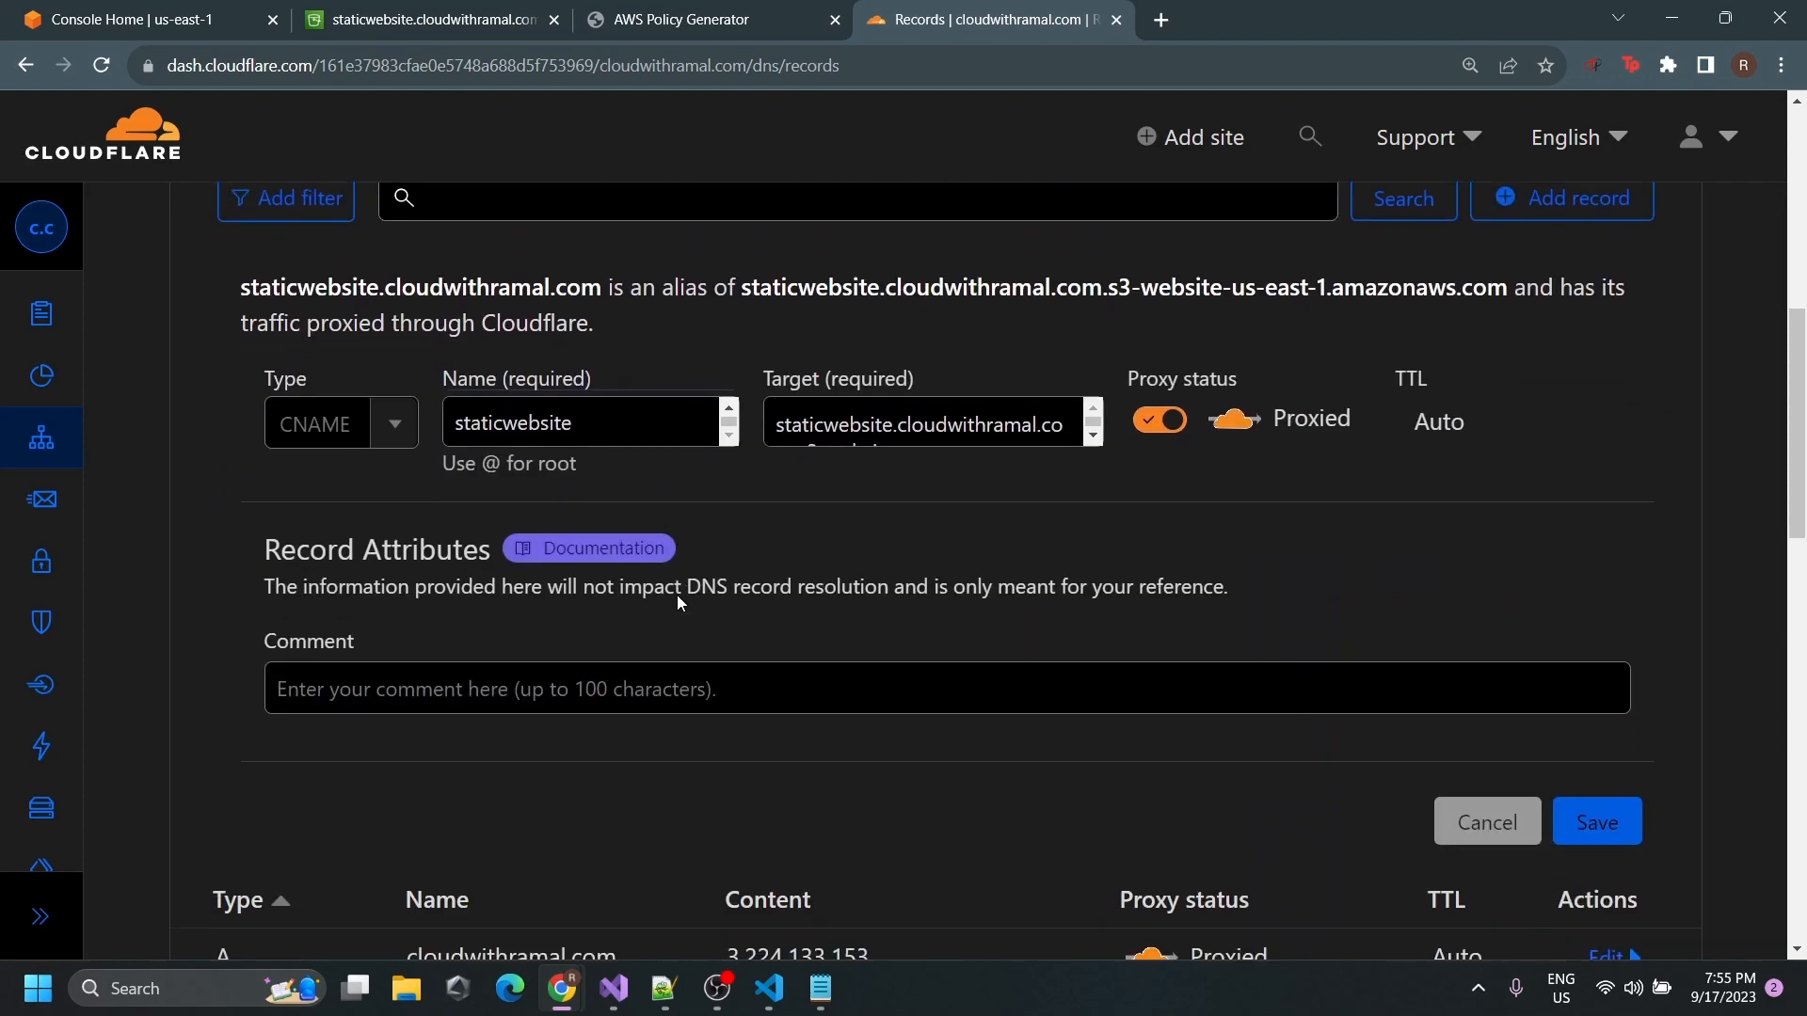
{"action": "left_click", "coordinate": [1561, 819]}
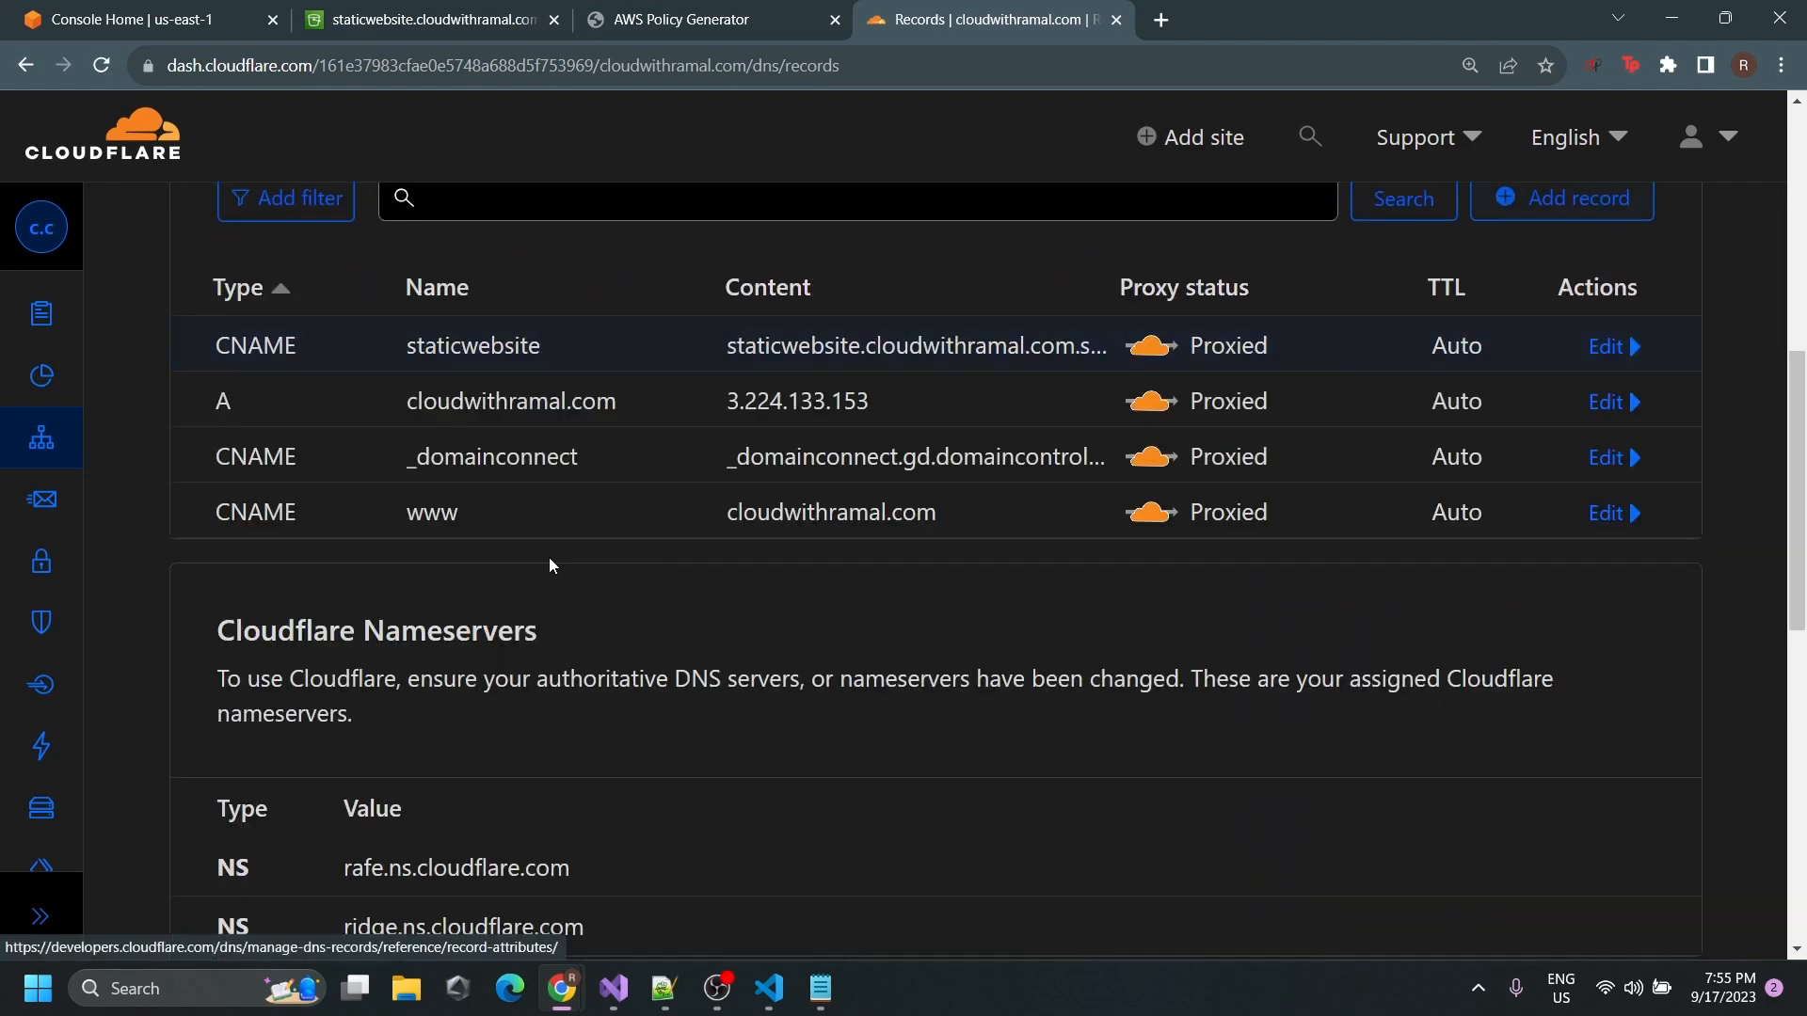
{"action": "scroll", "coordinate": [550, 557], "scroll_direction": "up", "scroll_amount": 5}
{"action": "scroll", "coordinate": [549, 557], "scroll_direction": "up", "scroll_amount": 1}
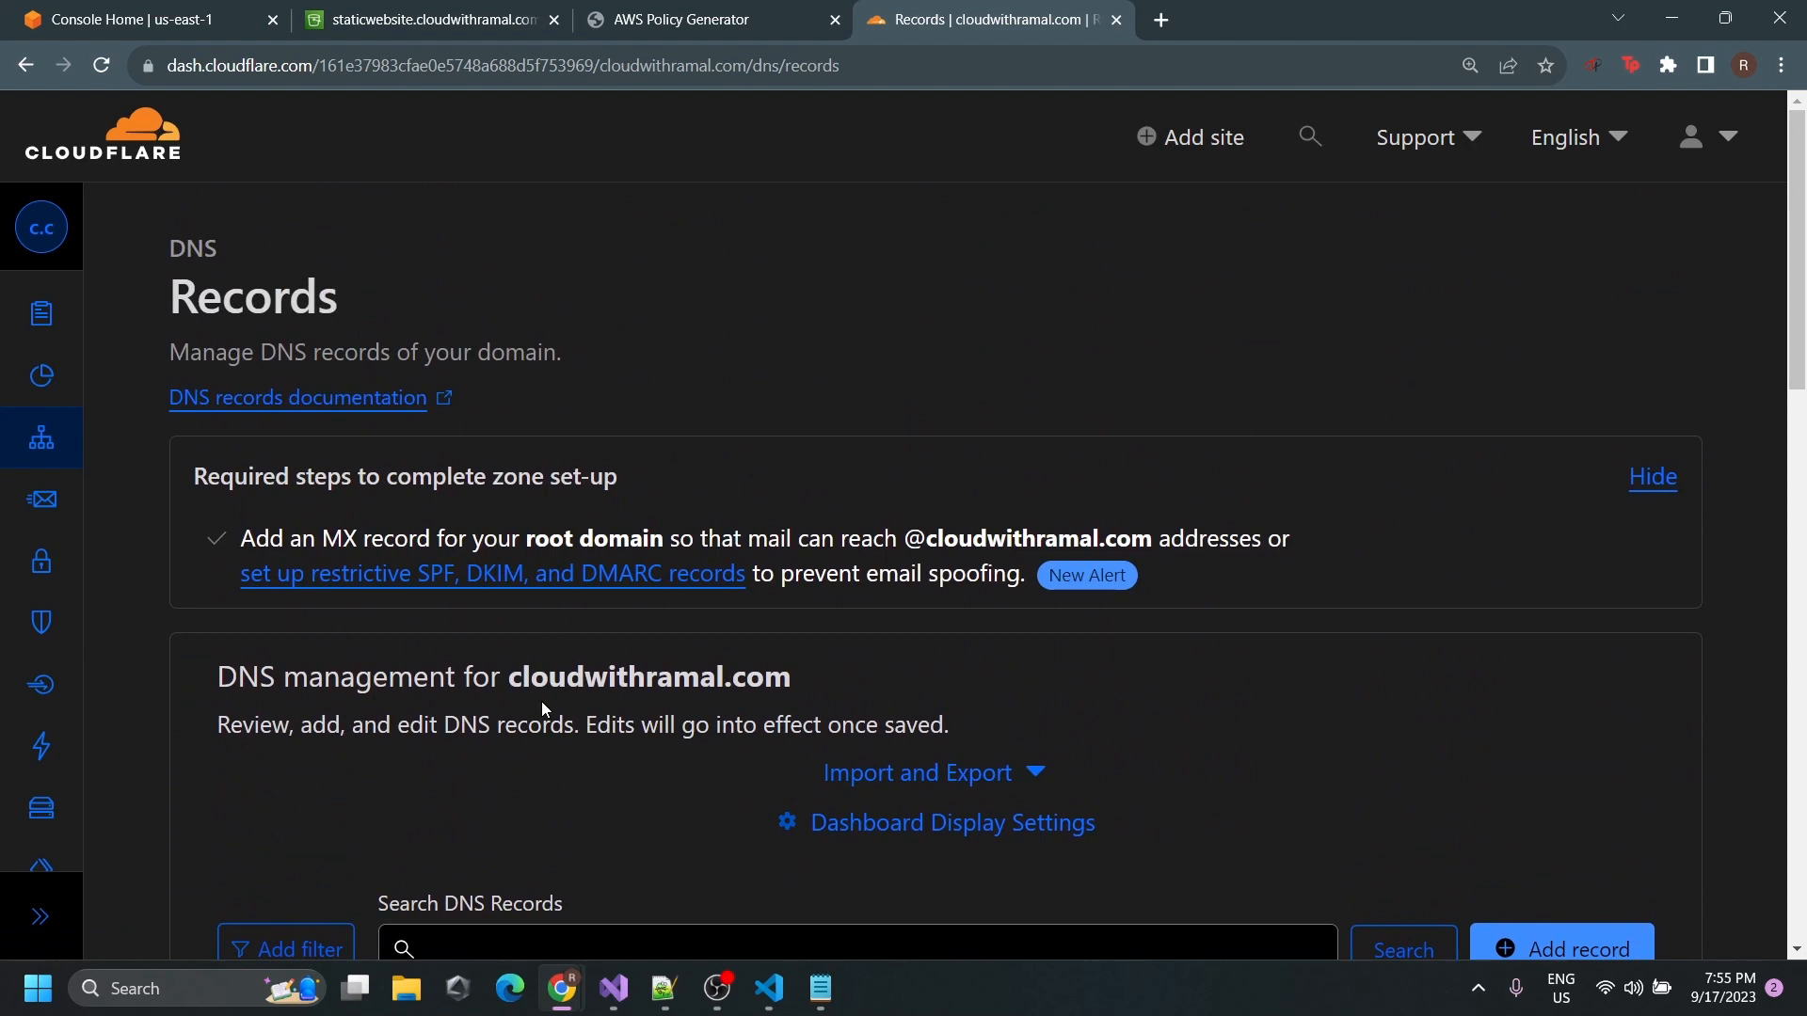
{"action": "left_click", "coordinate": [1781, 65]}
{"action": "left_click", "coordinate": [1594, 157]}
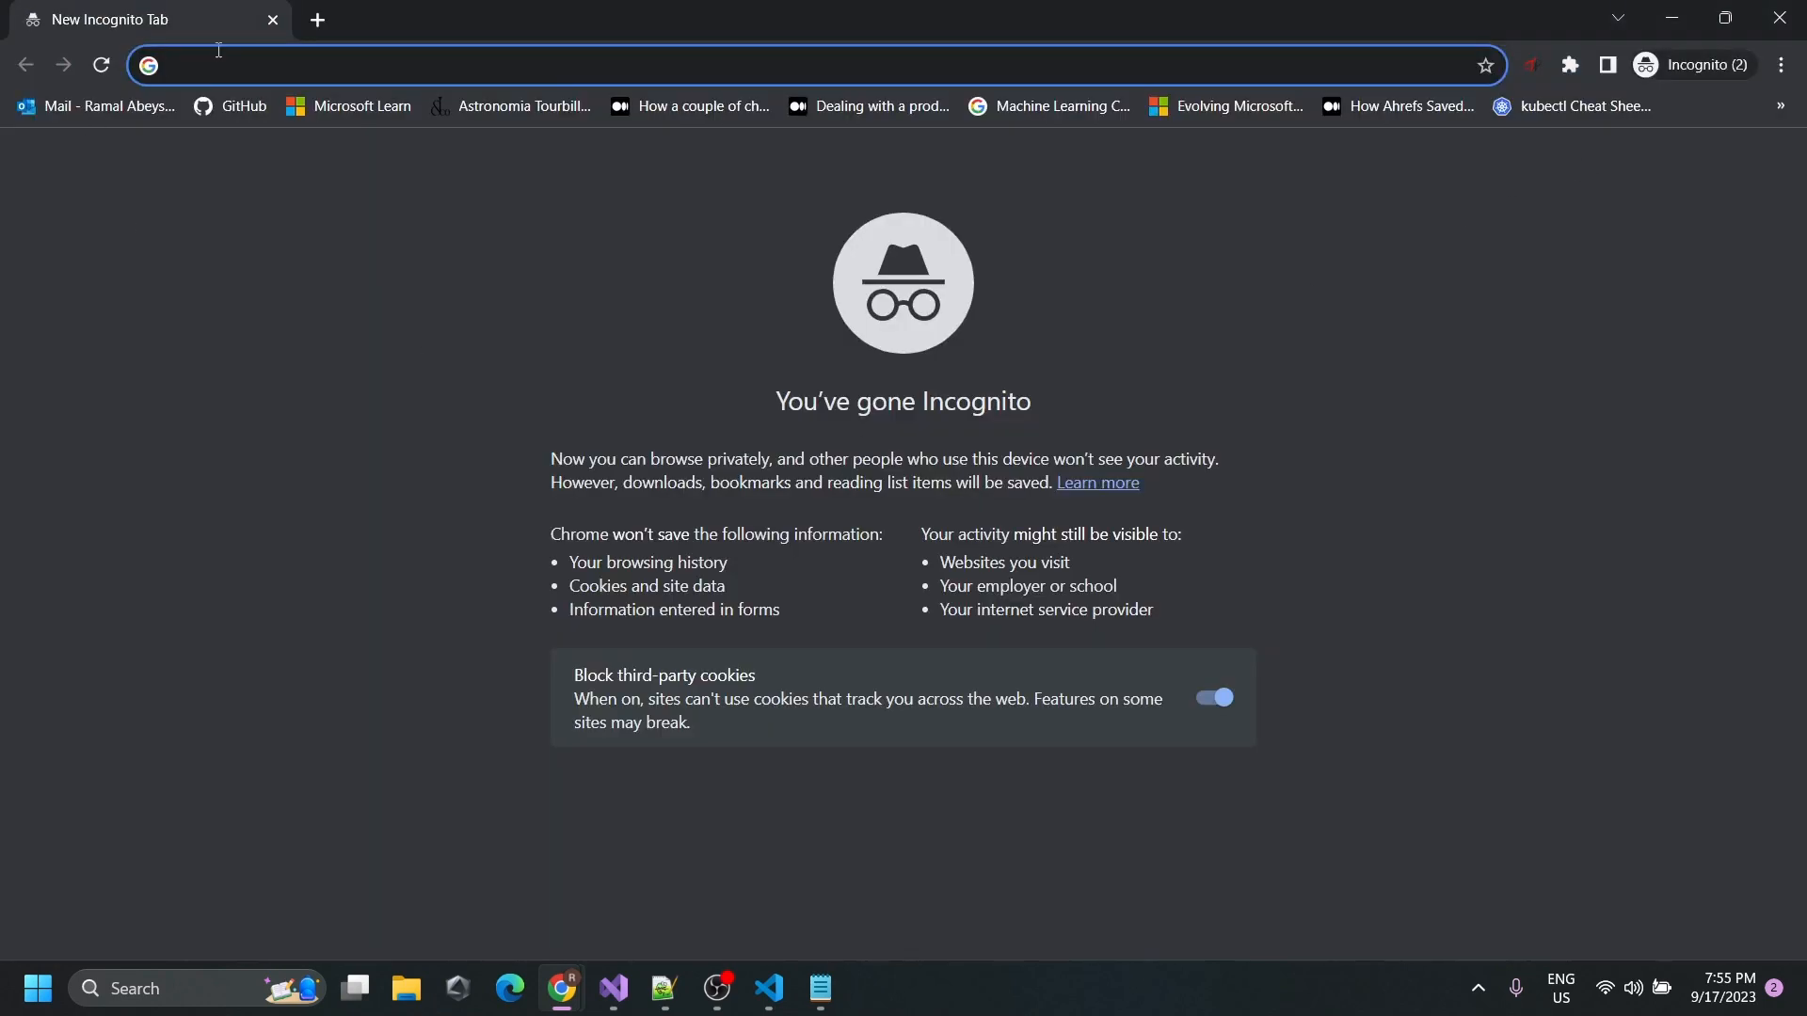
{"action": "type", "text": "https"}
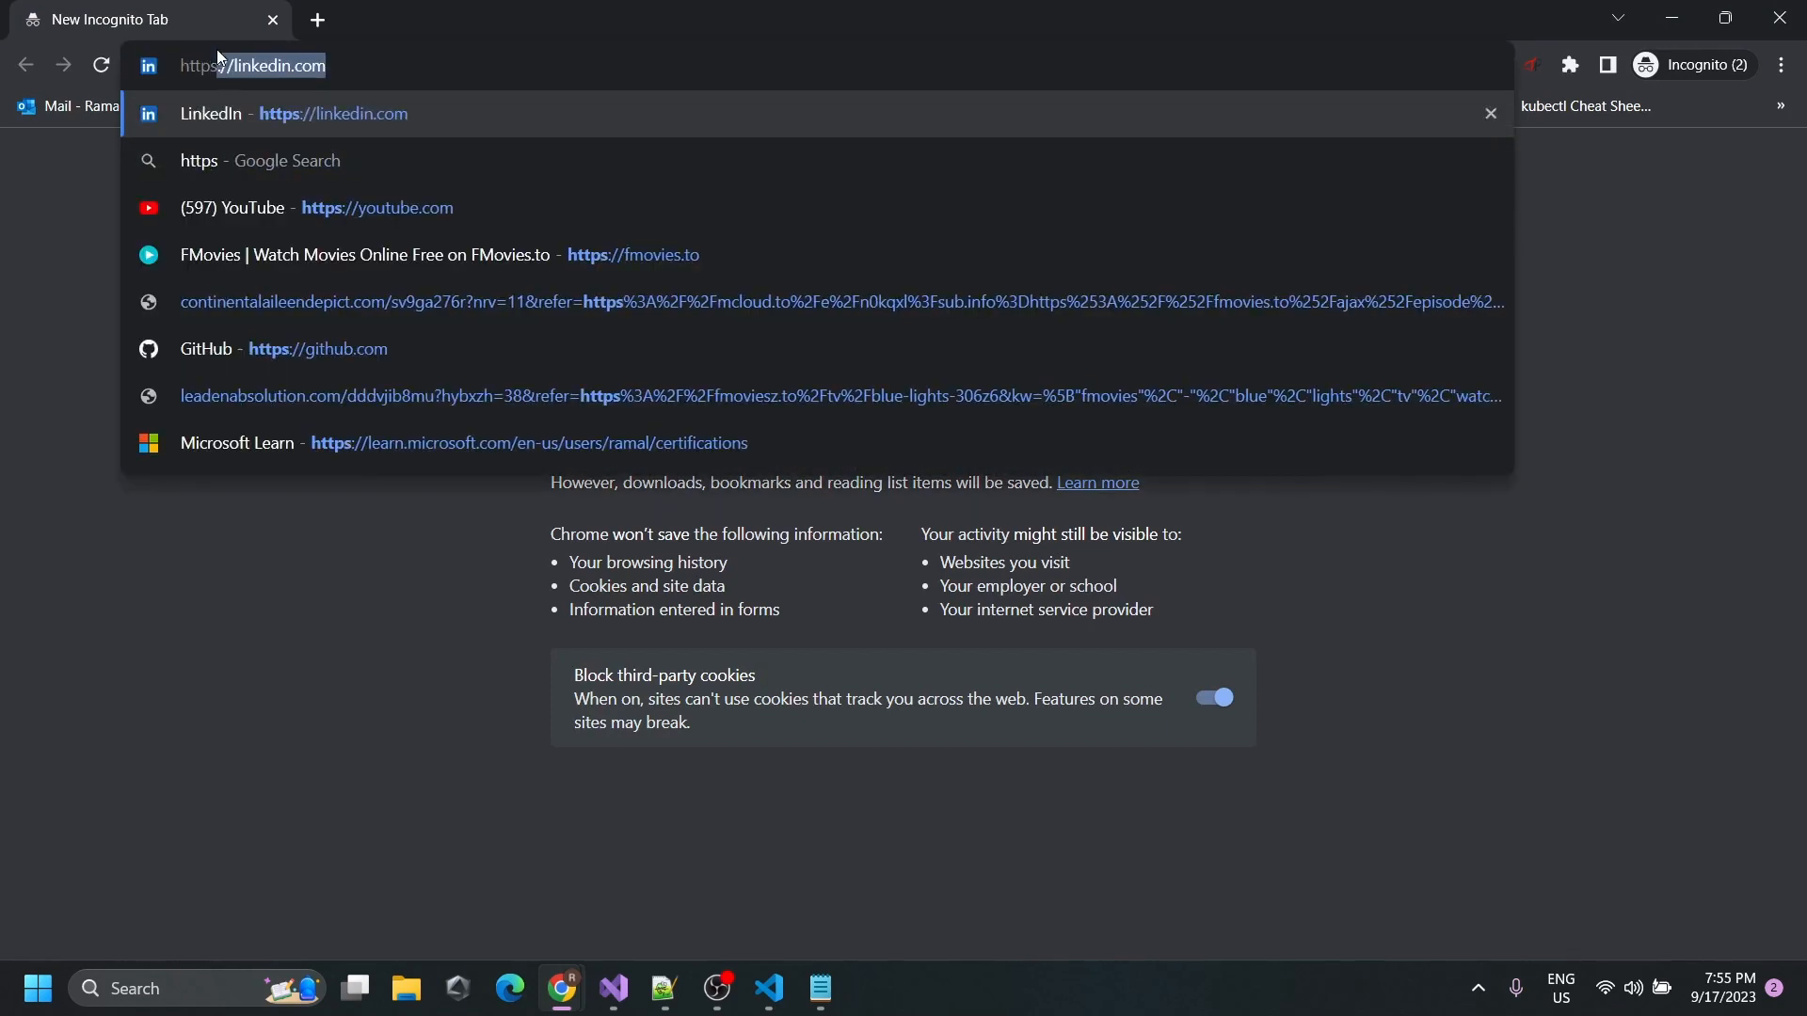
{"action": "type", "text": "://stat"}
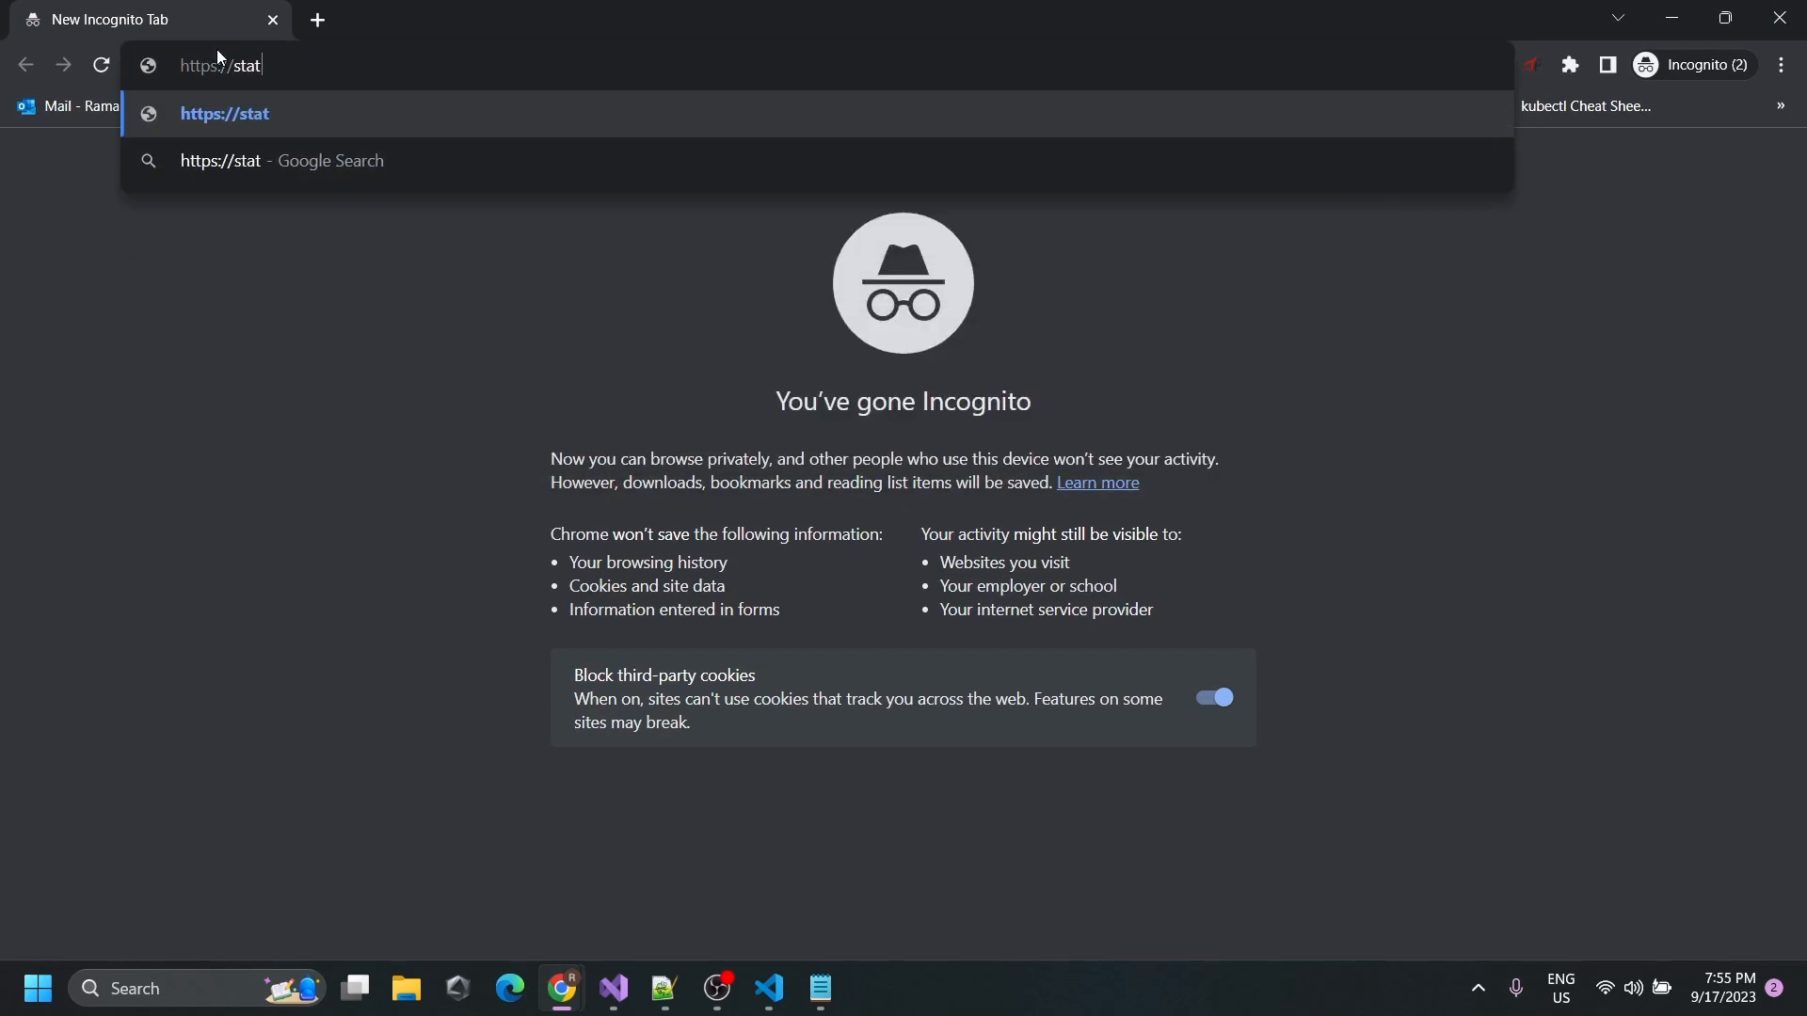
{"action": "type", "text": "icwebsite."}
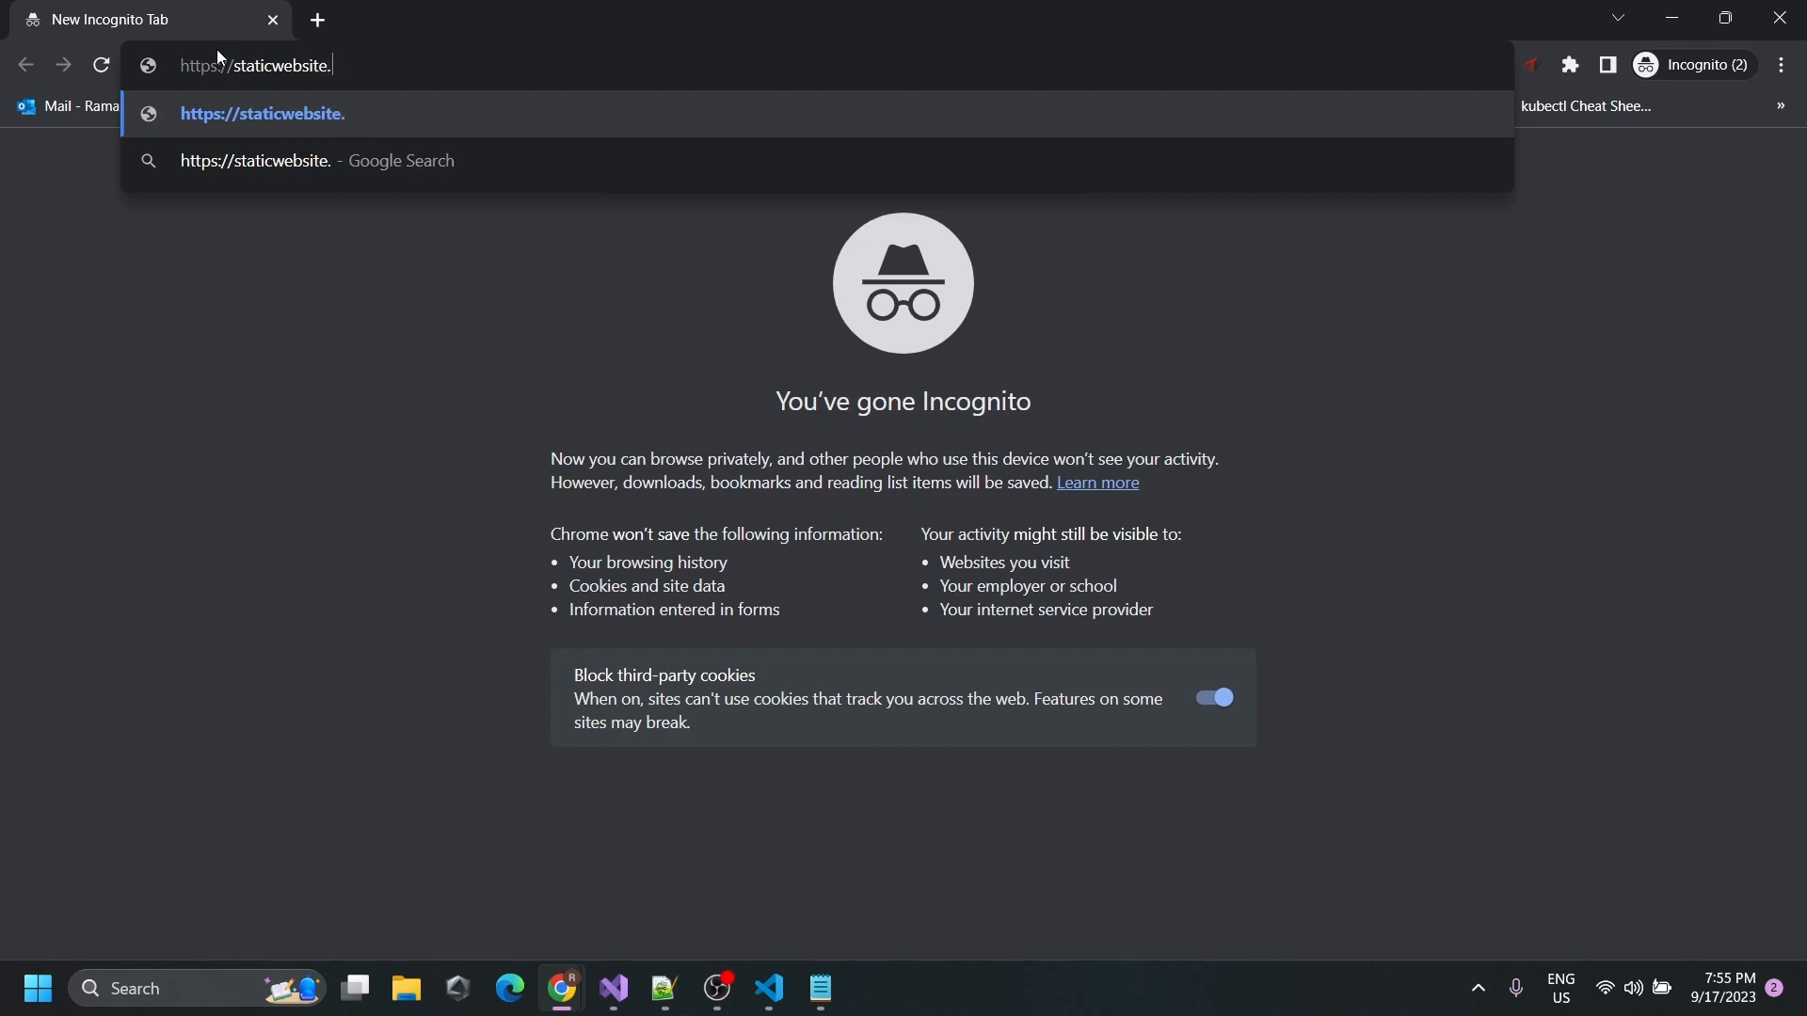
{"action": "type", "text": "cloudwithramal.c"}
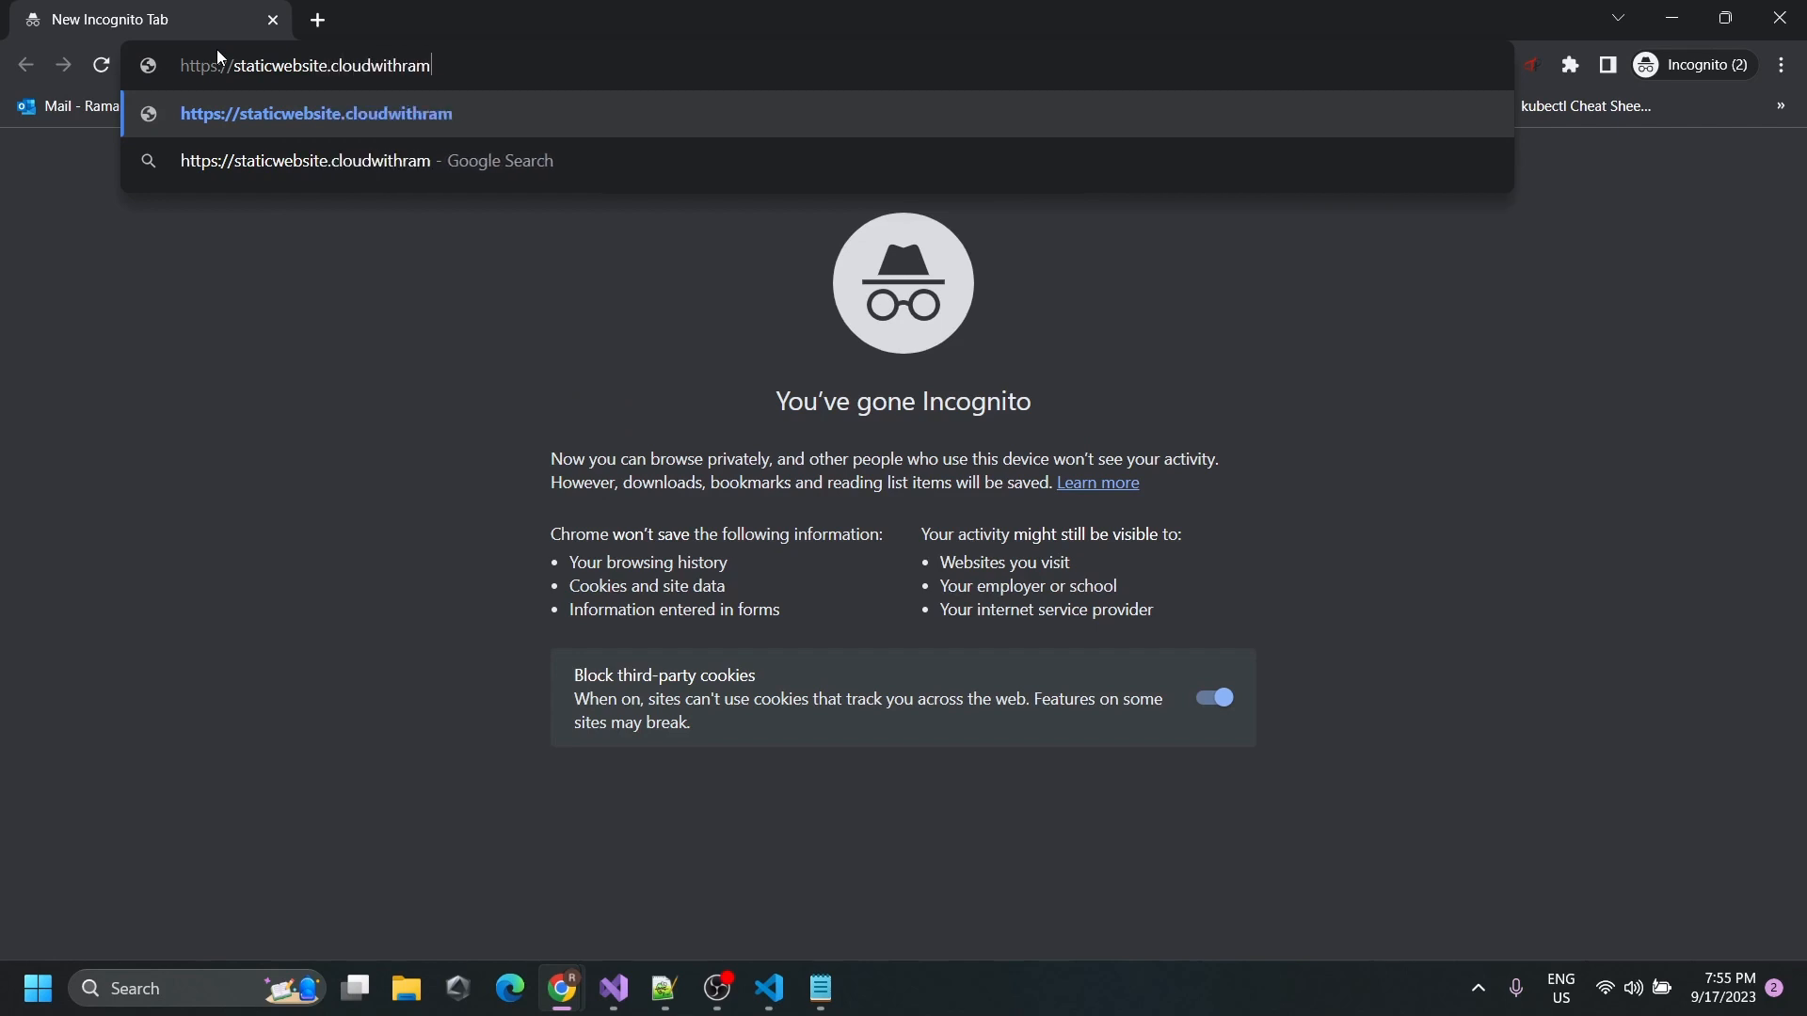
{"action": "type", "text": "om"}
{"action": "key", "text": "Return"}
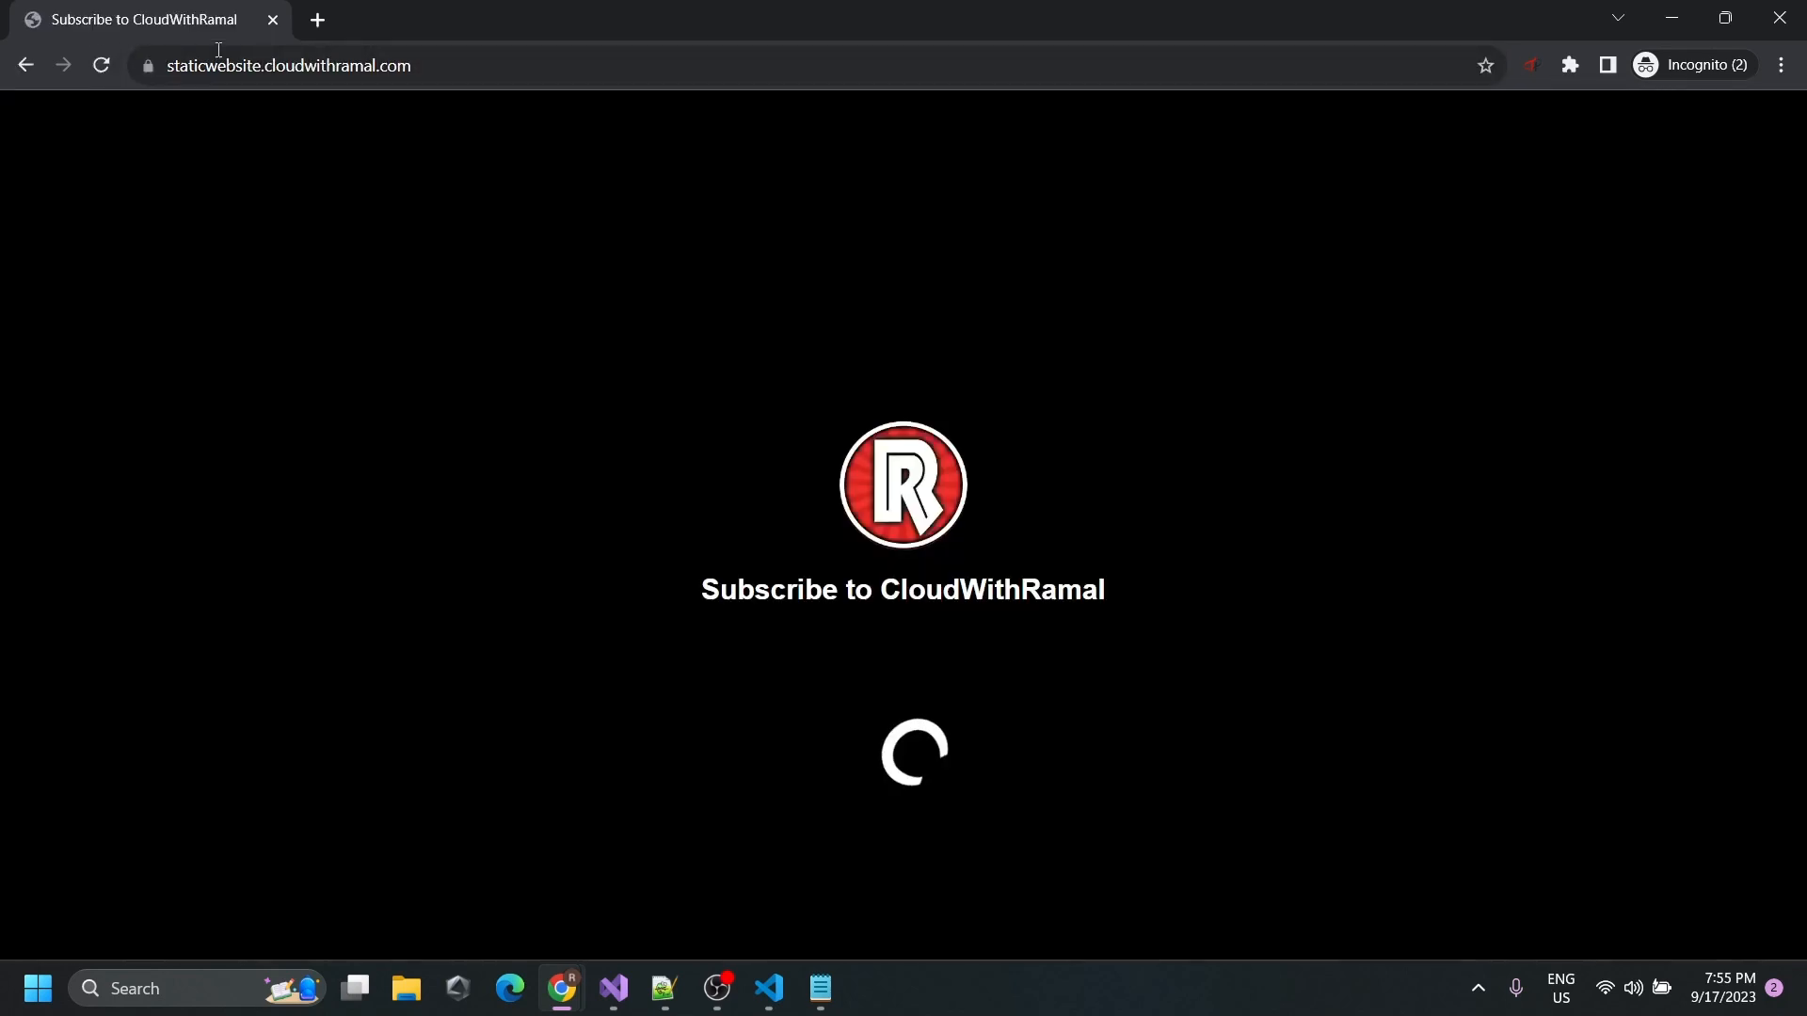